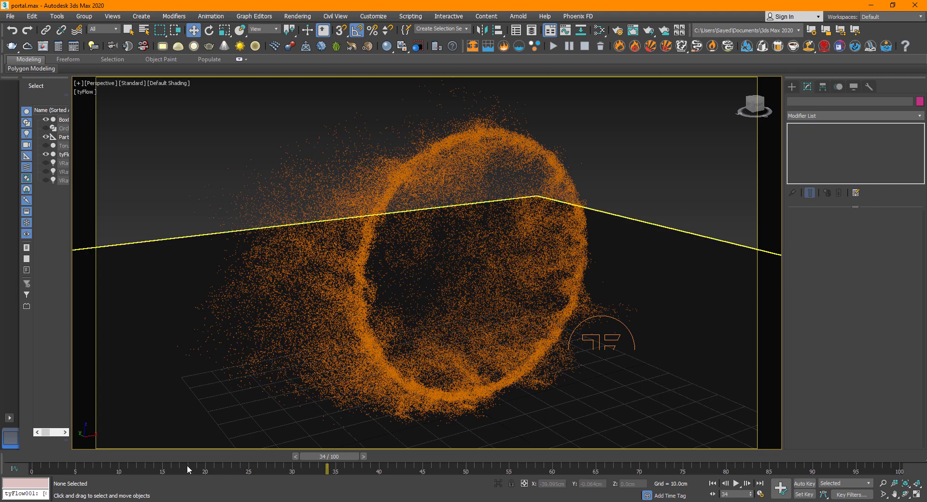
# Step: Play back the tyFlow portal simulation several times to examine how the particles move around the ring
pyautogui.press('/')
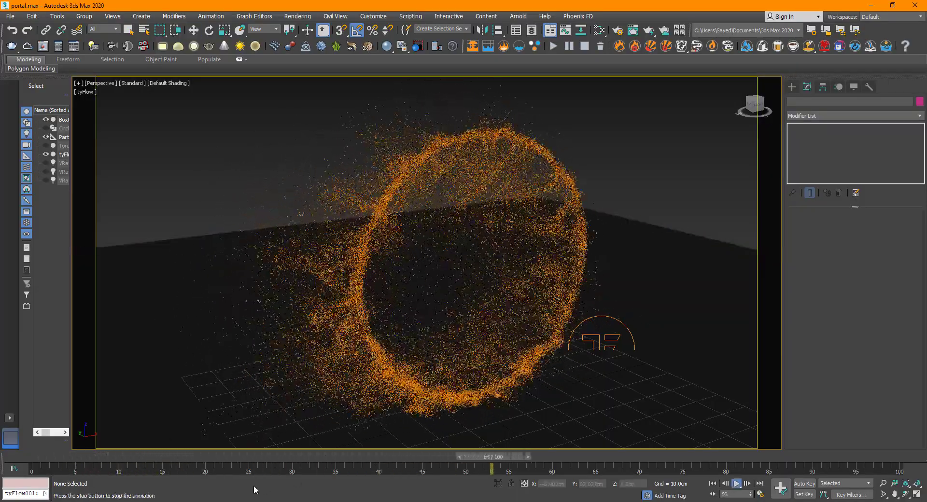
pyautogui.press('/')
pyautogui.click(171, 455)
pyautogui.press('/')
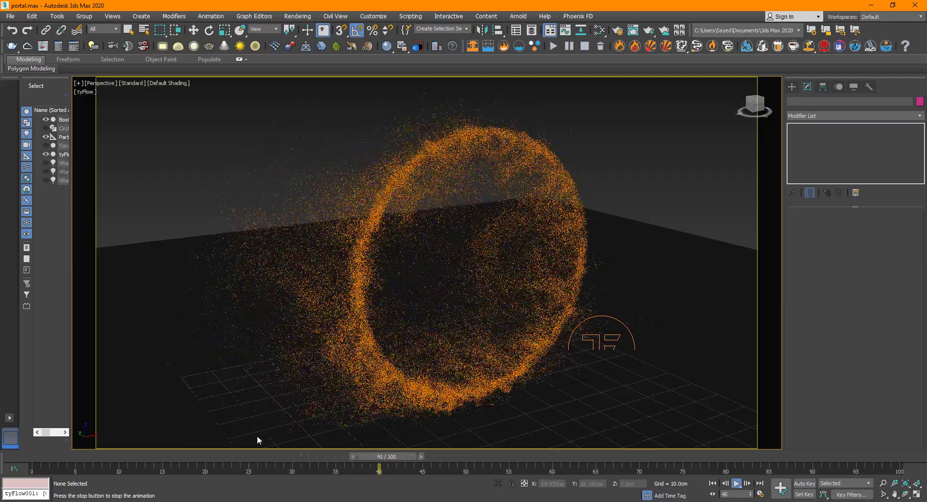
pyautogui.press('/')
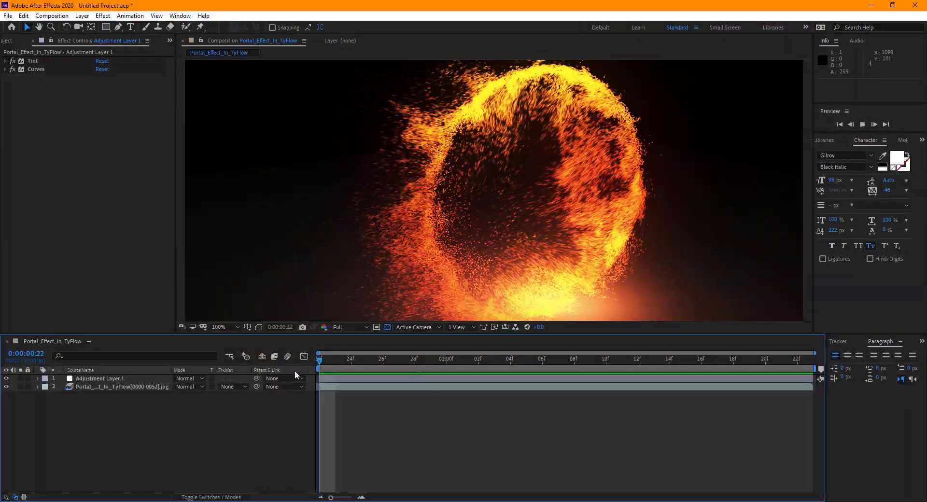
# Step: Switch to After Effects and preview and scrub the rendered Portal_Effect_In_TyFlow composition
pyautogui.press('space')
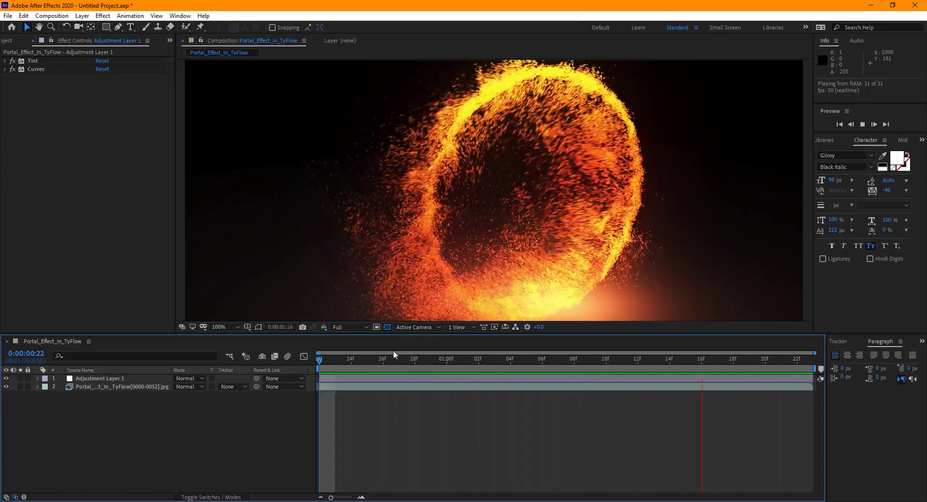
pyautogui.moveTo(401, 357); pyautogui.dragTo(558, 359)
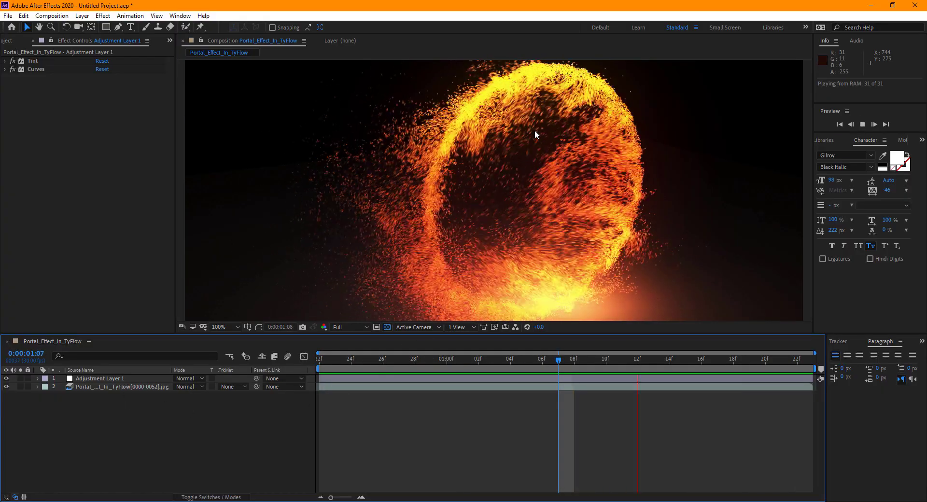
pyautogui.press('space')
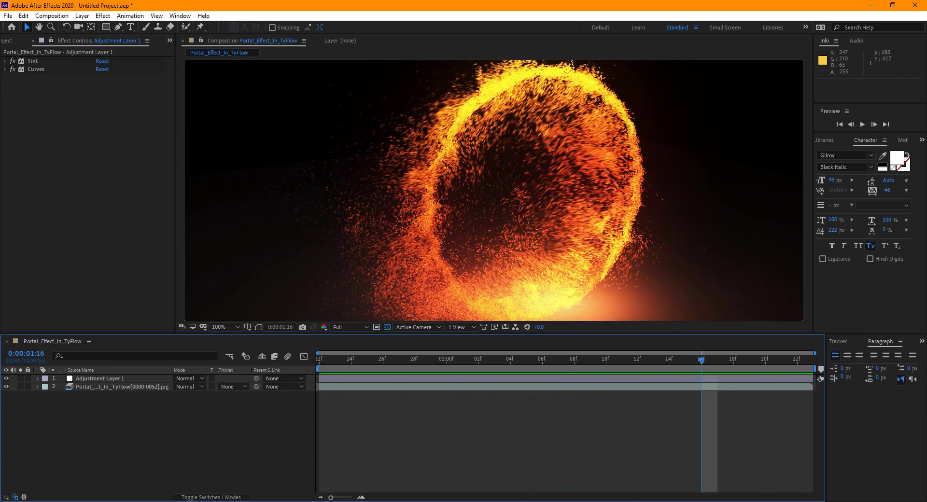
pyautogui.moveTo(587, 363); pyautogui.dragTo(414, 386)
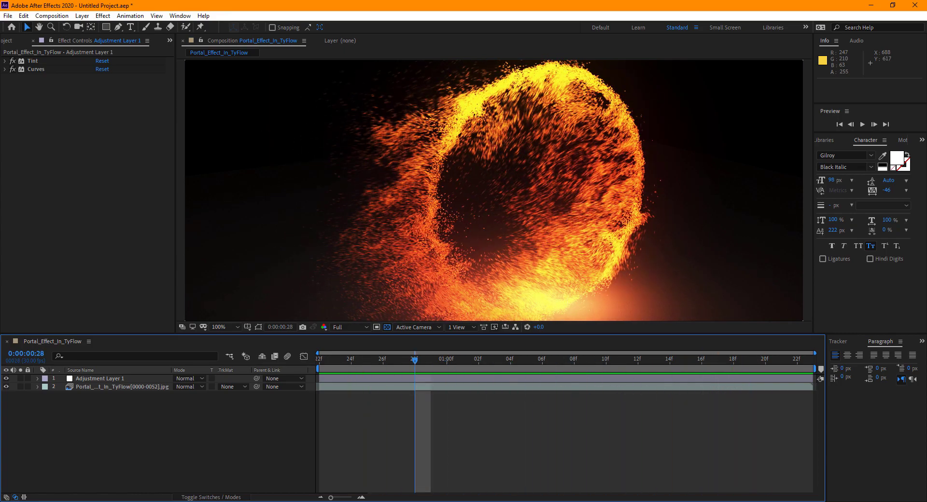
# Step: Switch to the browser and play part of the Maya Nparticles Portal Effect Tutorial video, pausing it after a short look
pyautogui.click(588, 465)
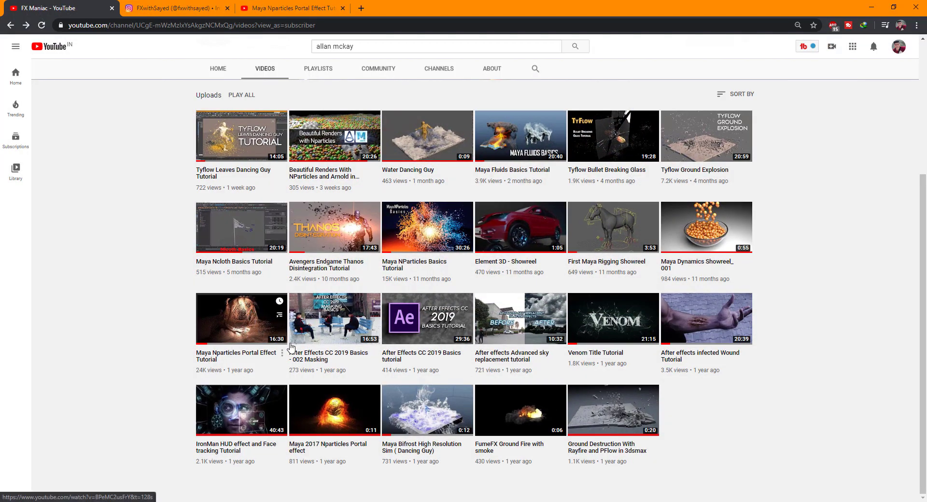
pyautogui.click(288, 5)
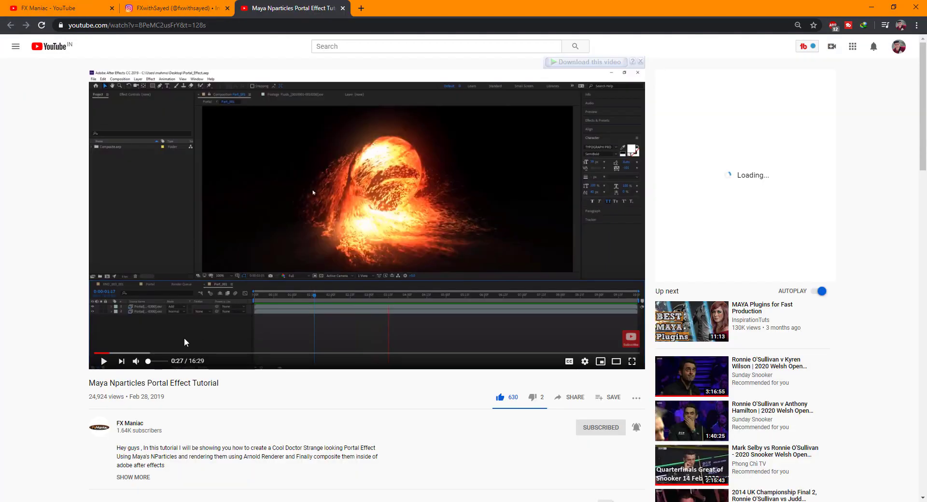
pyautogui.click(175, 338)
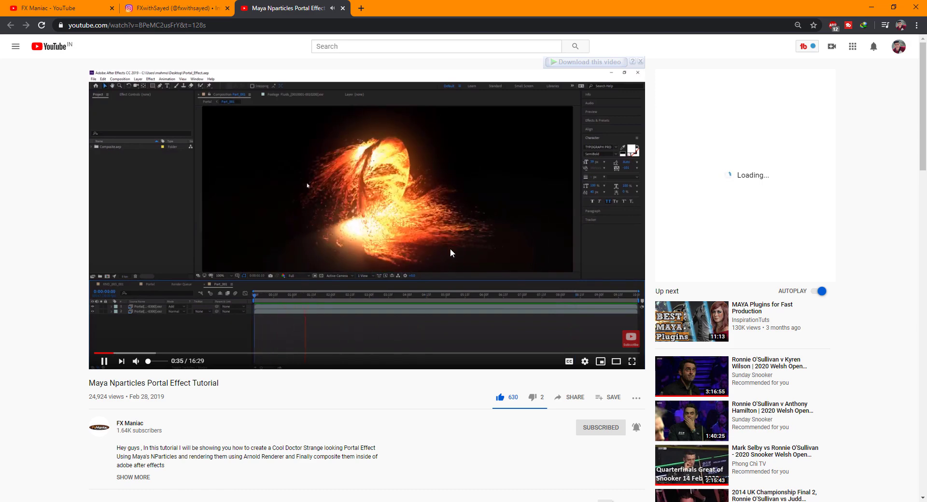
pyautogui.click(365, 251)
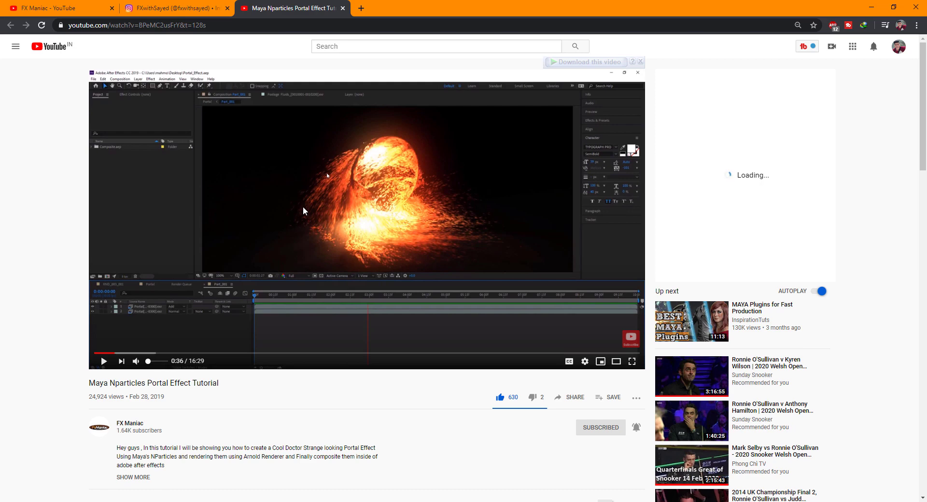
# Step: Return to the FX Maniac channel page and browse its uploaded tutorial videos
pyautogui.click(70, 4)
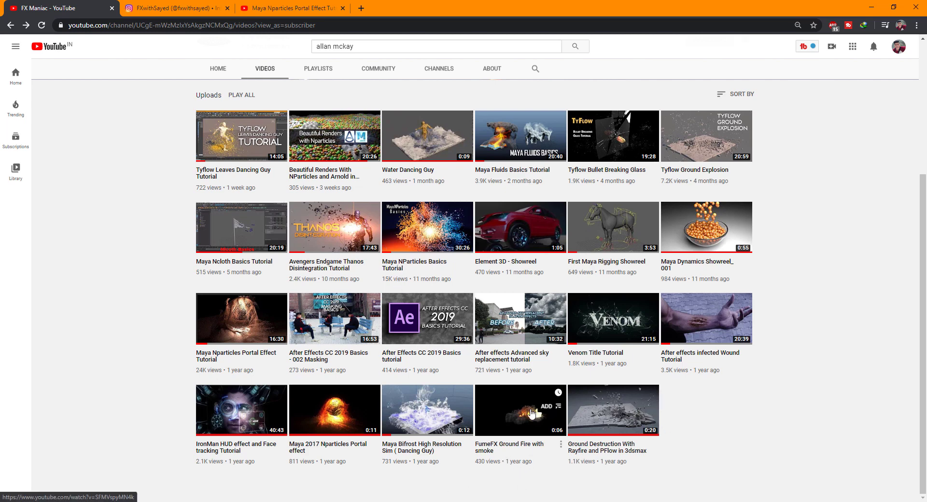
pyautogui.scroll(2, 350, 412)
pyautogui.scroll(-2, 355, 338)
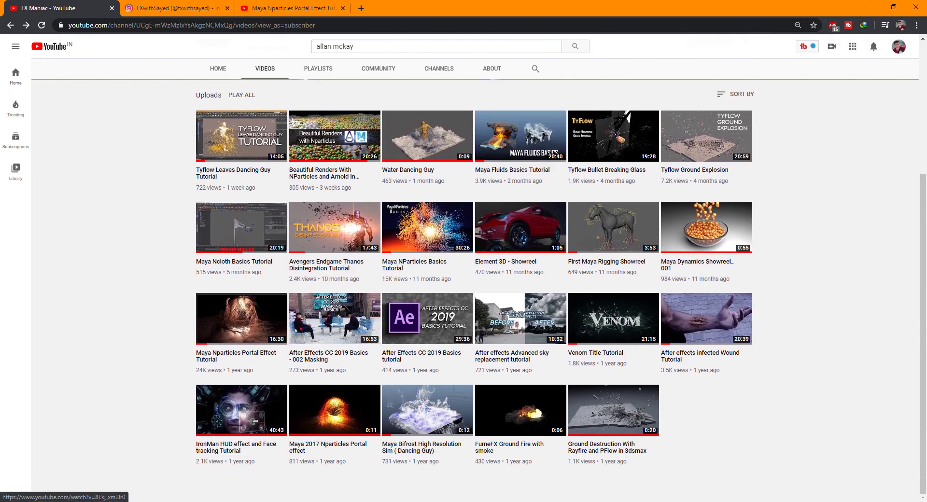
pyautogui.hotkey('alt', 'Tab')
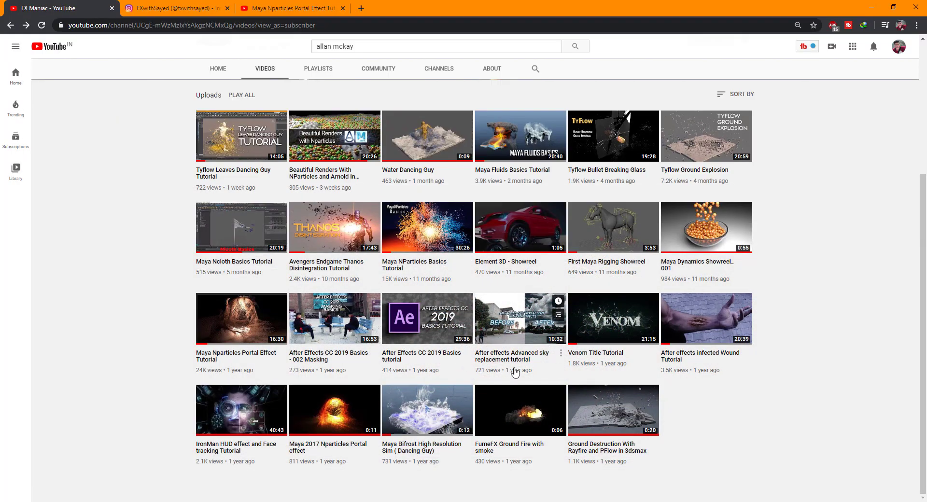
pyautogui.scroll(4, 444, 290)
pyautogui.scroll(-3, 407, 294)
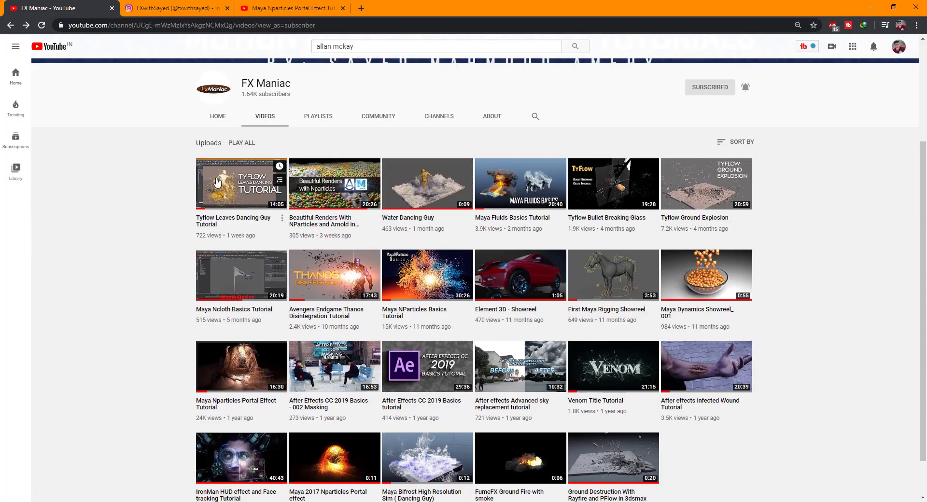
pyautogui.scroll(2, 407, 147)
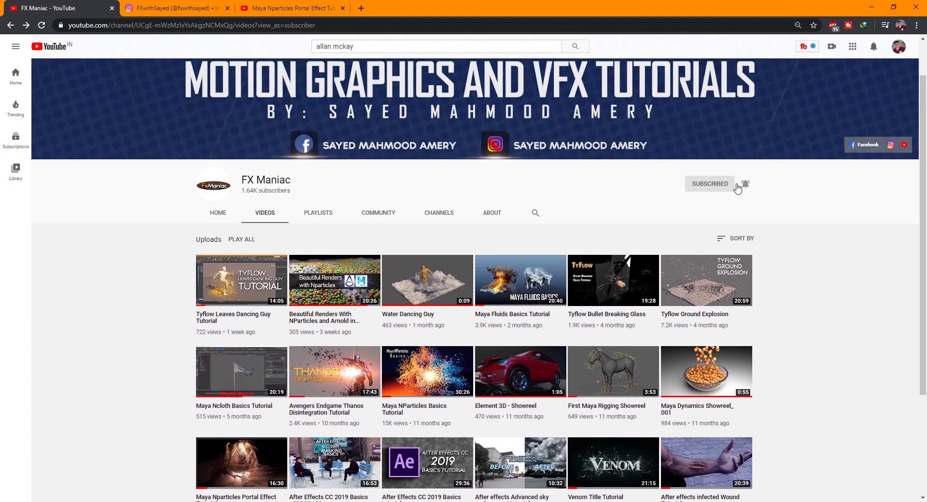
pyautogui.scroll(-3, 461, 271)
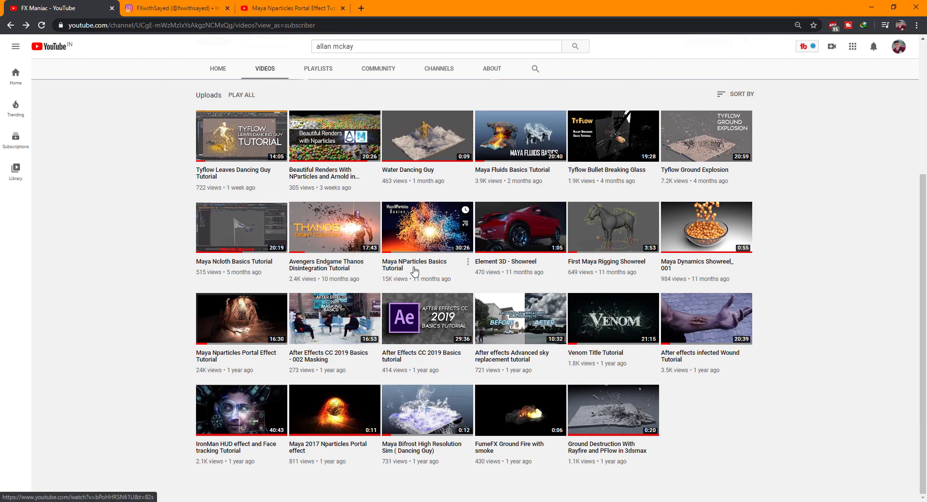
pyautogui.scroll(4, 458, 311)
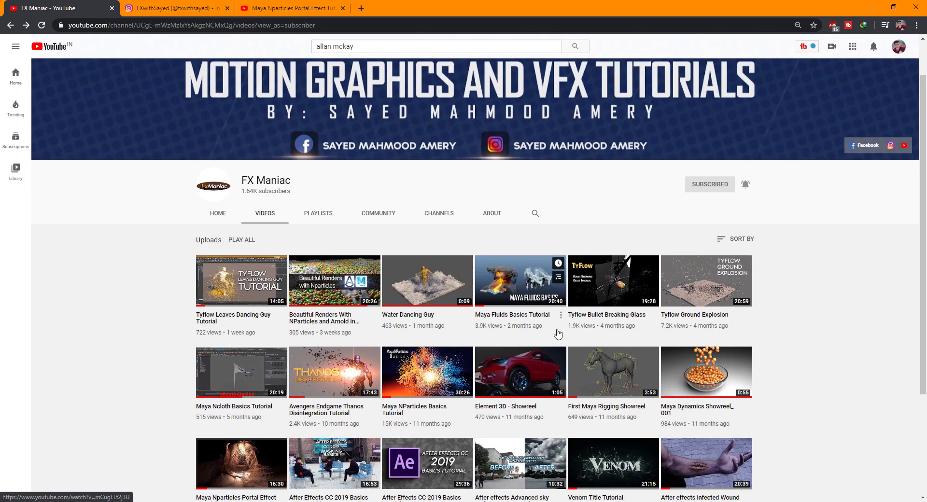
pyautogui.scroll(-2, 506, 350)
pyautogui.scroll(2, 504, 348)
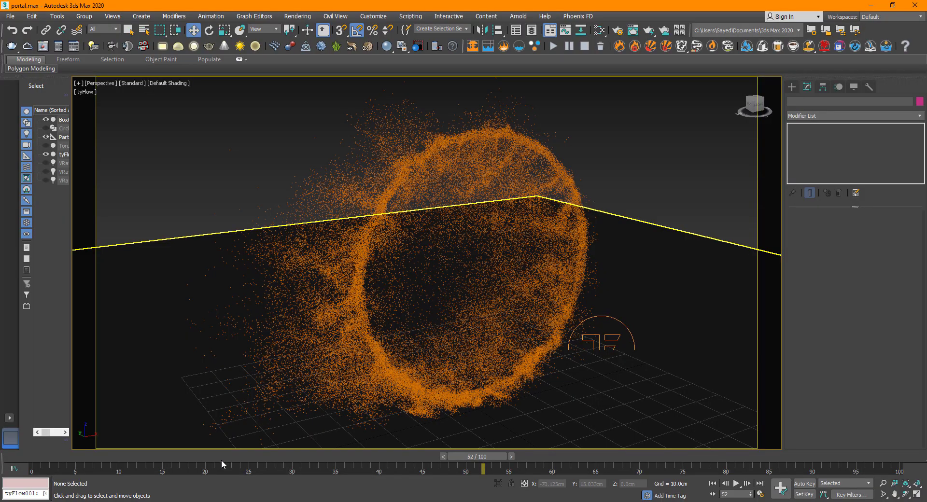
# Step: Switch back to the finished portal scene in 3ds Max and review its particle simulation by playing and scrubbing it
pyautogui.press('/')
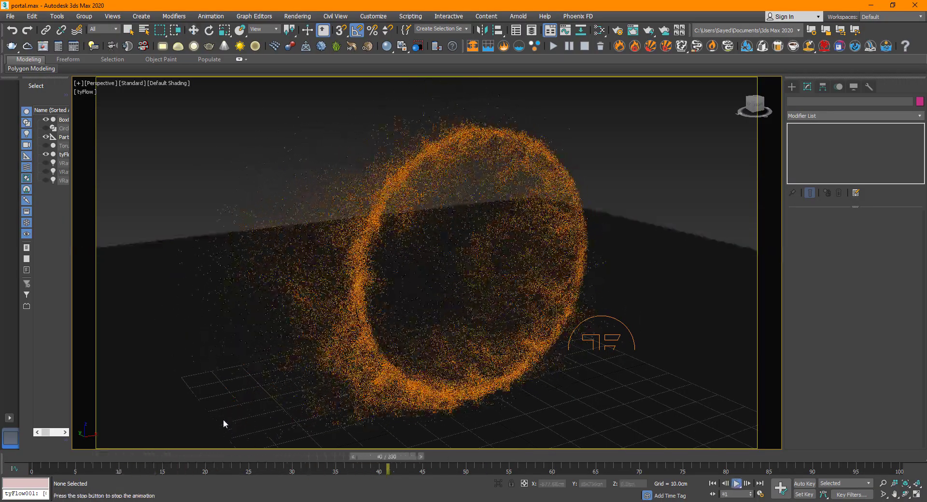
pyautogui.press('/')
pyautogui.press('w')
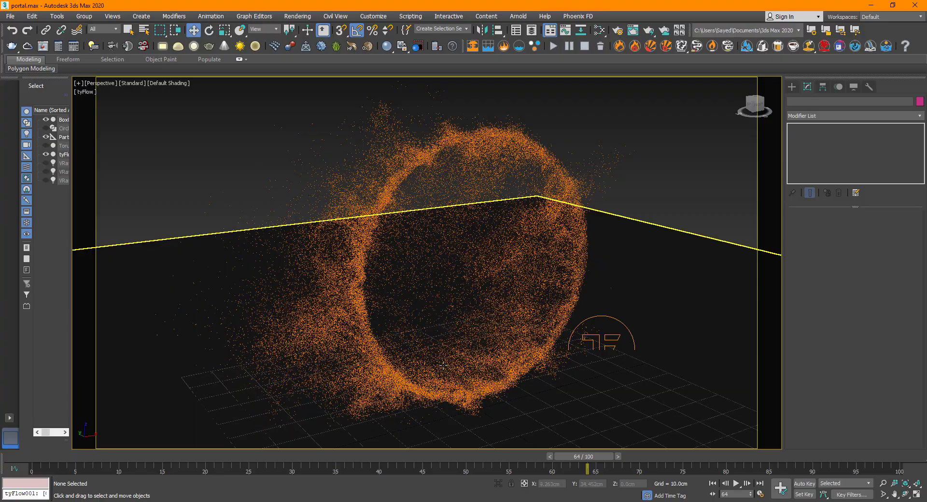
pyautogui.moveTo(230, 458)
pyautogui.mouseDown()
pyautogui.moveTo(449, 456)
pyautogui.moveTo(221, 445)
pyautogui.mouseUp()
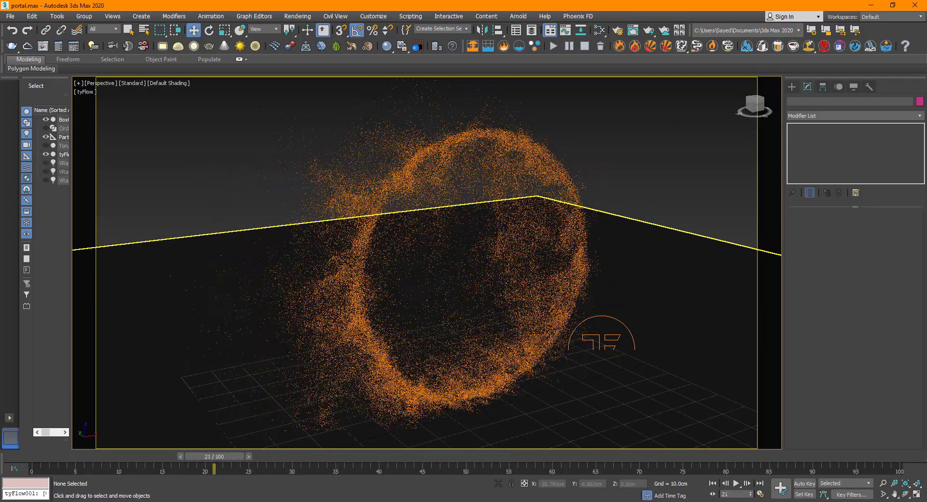
# Step: Switch to the empty Untitled scene and draw a torus at the grid centre, about 56 cm in radius and 1.3 cm thick in tube radius
pyautogui.moveTo(453, 497)
pyautogui.click(453, 468)
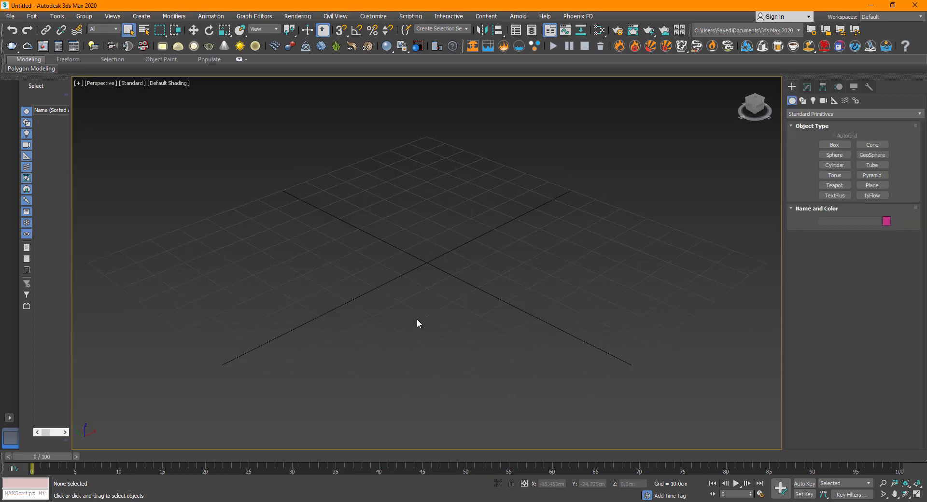
pyautogui.click(844, 176)
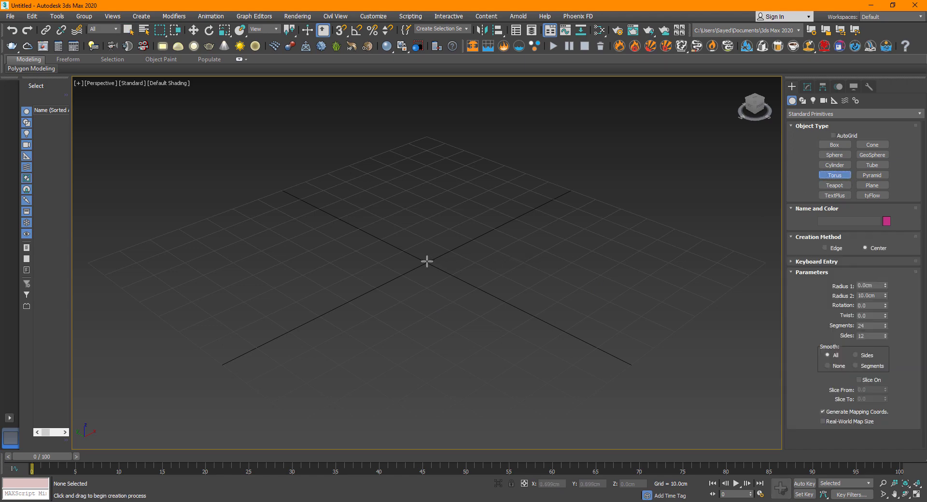
pyautogui.moveTo(427, 261); pyautogui.dragTo(615, 304)
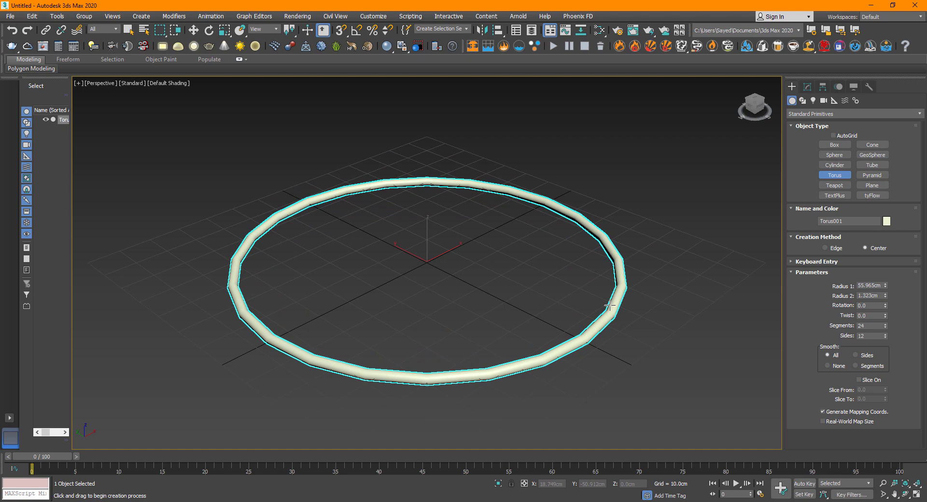
# Step: Show edged faces and set the torus to 100 segments and 20 sides
pyautogui.press('w')
pyautogui.press('F4')
pyautogui.scroll(5, 508, 274)
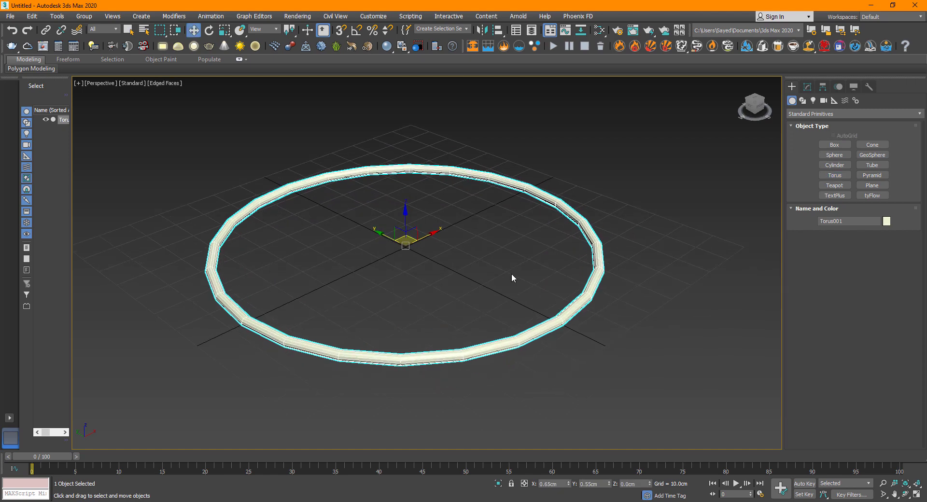
pyautogui.click(807, 88)
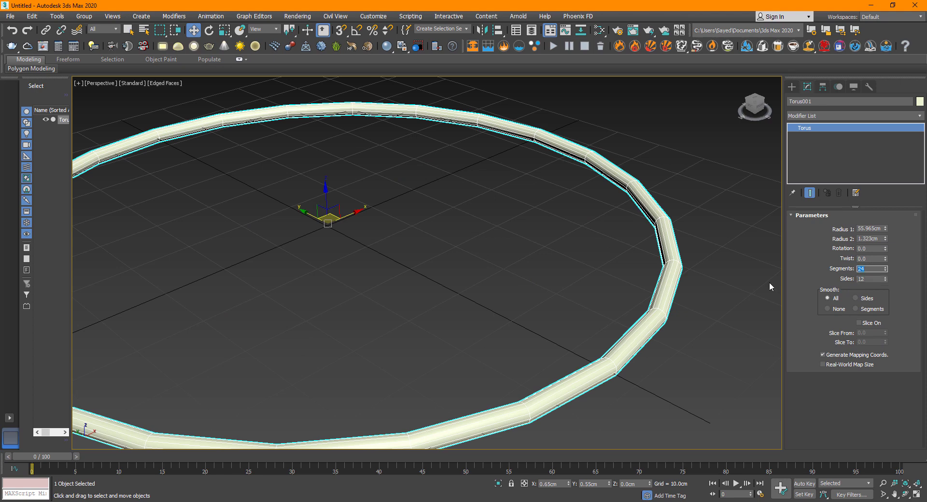
pyautogui.write('100')
pyautogui.press('Return')
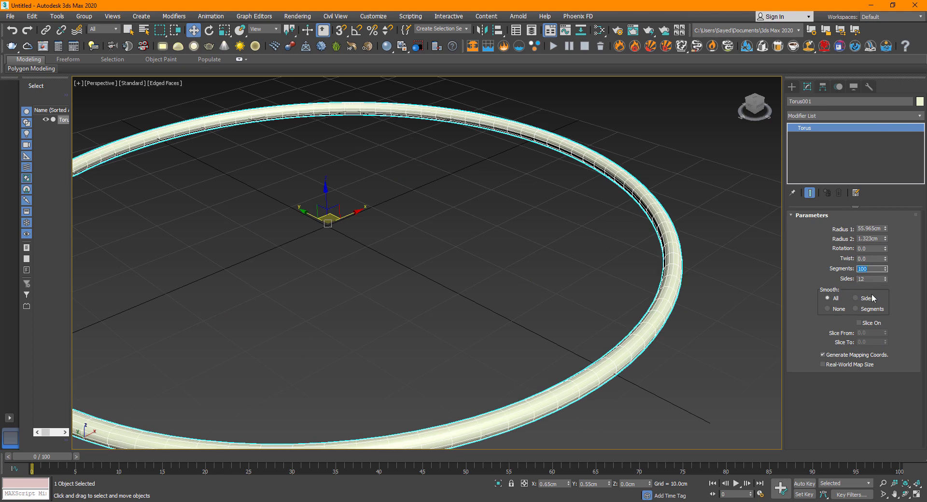
pyautogui.doubleClick(873, 280)
pyautogui.write('20')
pyautogui.press('Return')
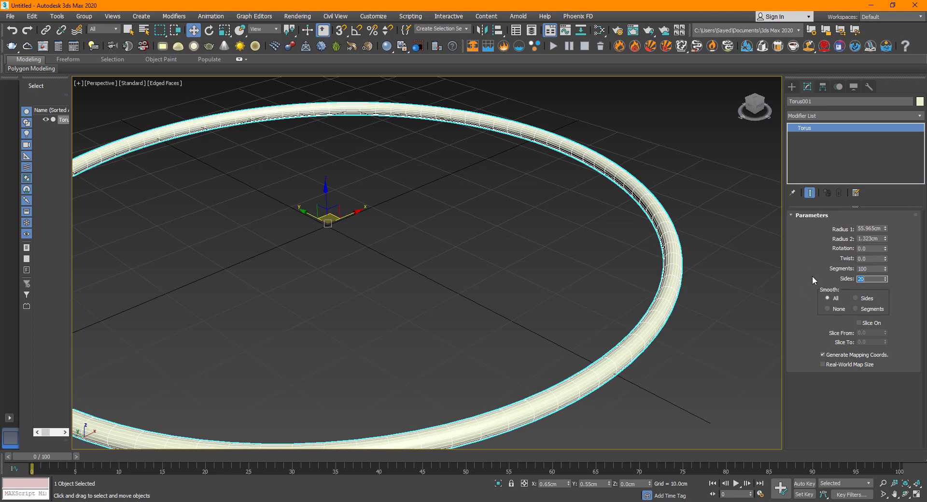
# Step: Turn on angle snap and rotate the torus so it stands upright
pyautogui.click(610, 317)
pyautogui.scroll(-5, 492, 279)
pyautogui.moveTo(471, 249); pyautogui.dragTo(465, 262)
pyautogui.press('z')
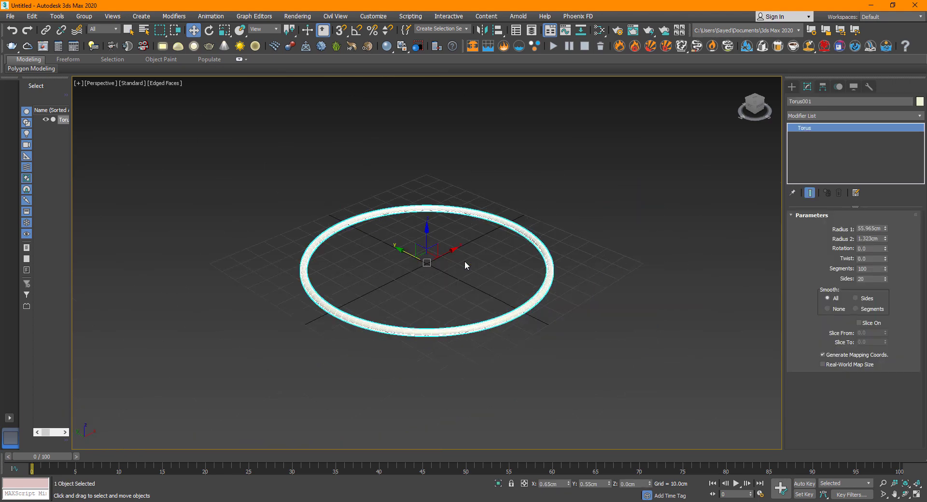
pyautogui.press('e')
pyautogui.moveTo(569, 169); pyautogui.dragTo(437, 273)
pyautogui.click(355, 33)
pyautogui.moveTo(447, 250); pyautogui.dragTo(459, 292)
# Step: Raise the upright torus so its lowest point sits near the grid, and adjust its scale uniformly
pyautogui.press('w')
pyautogui.moveTo(422, 237); pyautogui.dragTo(427, 89)
pyautogui.press('r')
pyautogui.moveTo(441, 154); pyautogui.dragTo(421, 139)
pyautogui.press('w')
pyautogui.click(516, 189)
pyautogui.press('z')
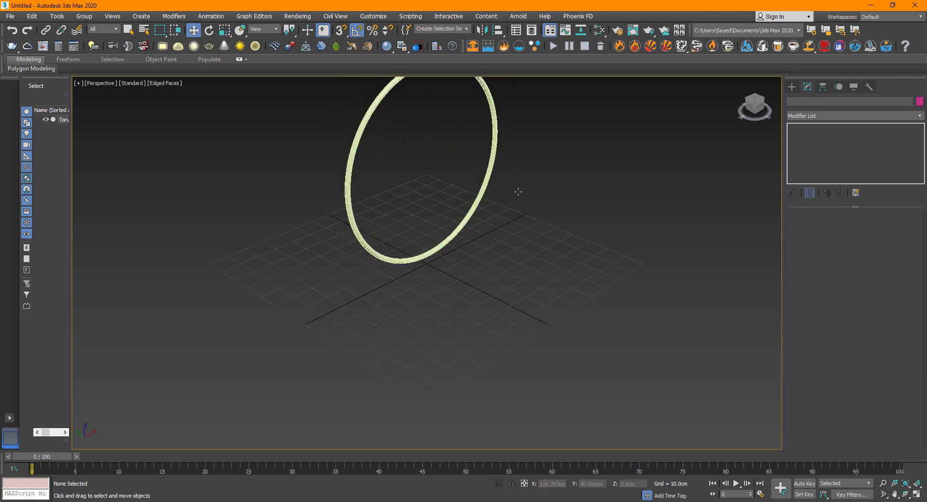
# Step: Turn off edged faces and create a thin floor box covering the whole grid beneath the torus
pyautogui.moveTo(449, 313)
pyautogui.keyDown('alt'); pyautogui.mouseDown(button='middle')
pyautogui.moveTo(415, 295)
pyautogui.moveTo(441, 301)
pyautogui.moveTo(368, 316)
pyautogui.moveTo(346, 260)
pyautogui.moveTo(363, 299)
pyautogui.mouseUp(button='middle'); pyautogui.keyUp('alt')
pyautogui.press('F4')
pyautogui.scroll(-3, 366, 296)
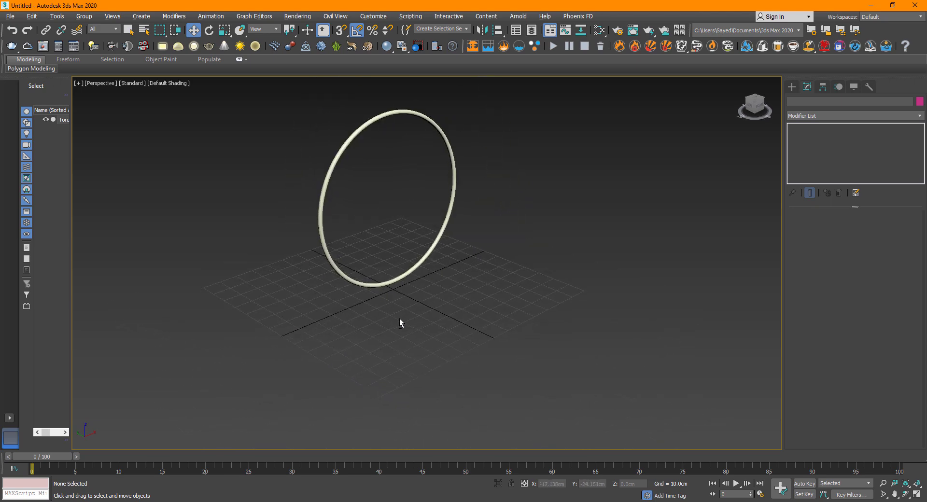
pyautogui.rightClick(628, 217)
pyautogui.click(642, 194)
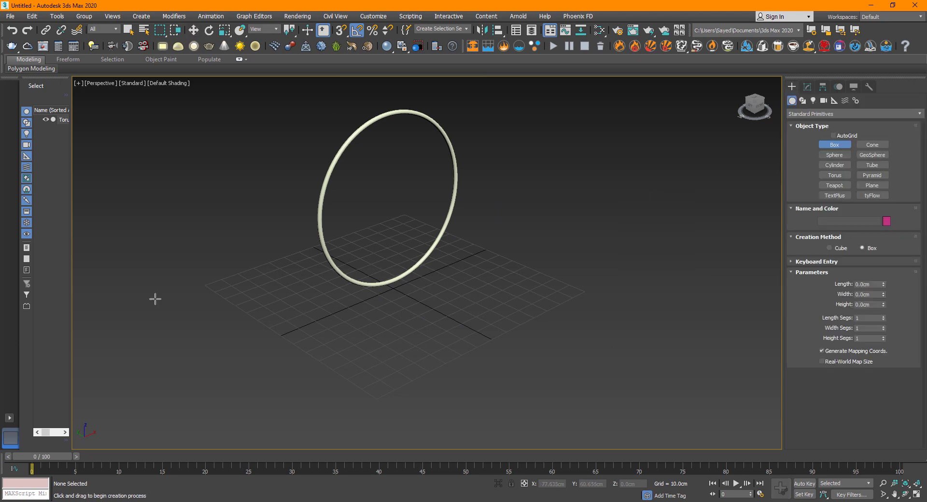
pyautogui.moveTo(136, 292); pyautogui.dragTo(654, 286)
pyautogui.click(652, 292)
# Step: Scale the floor box up uniformly to about 470 percent
pyautogui.press('w')
pyautogui.press('r')
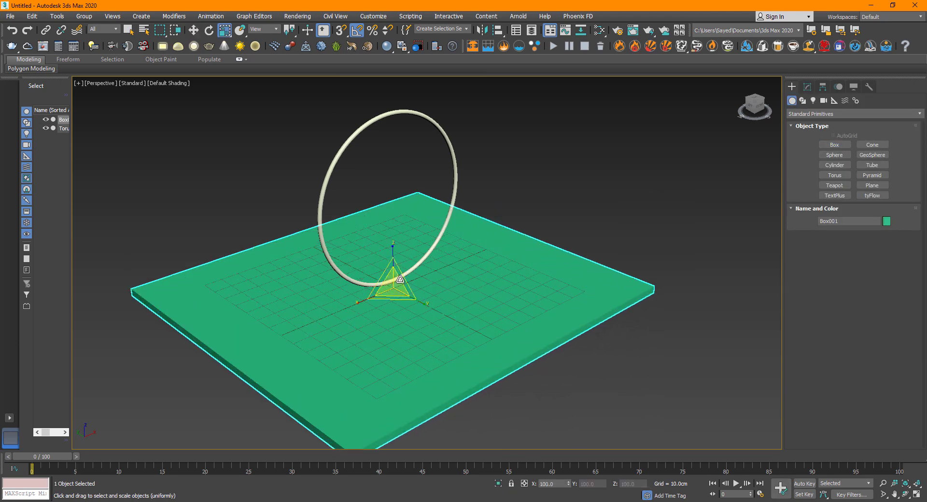
pyautogui.moveTo(427, 262); pyautogui.dragTo(641, 112)
# Step: Create a Standard material with linked ambient and diffuse colours at a dark value of 9, and assign it to the floor box
pyautogui.press('m')
pyautogui.doubleClick(90, 311)
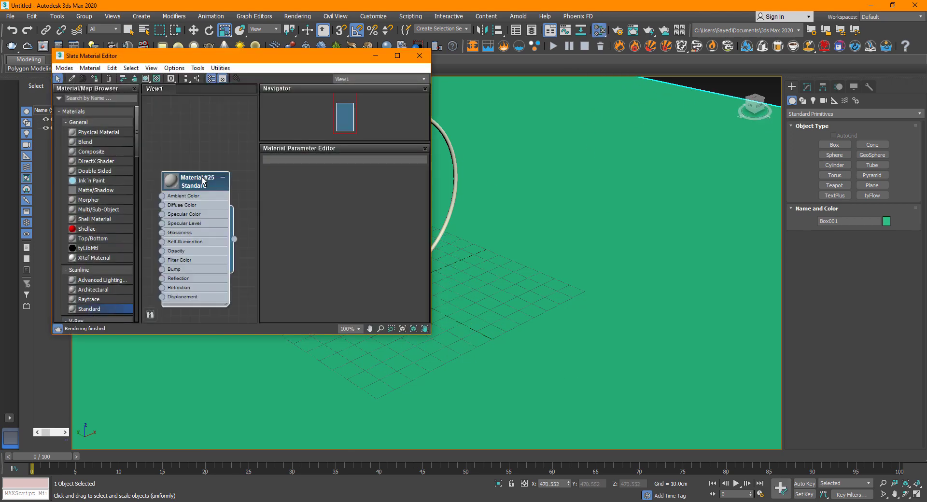
pyautogui.doubleClick(203, 178)
pyautogui.click(316, 220)
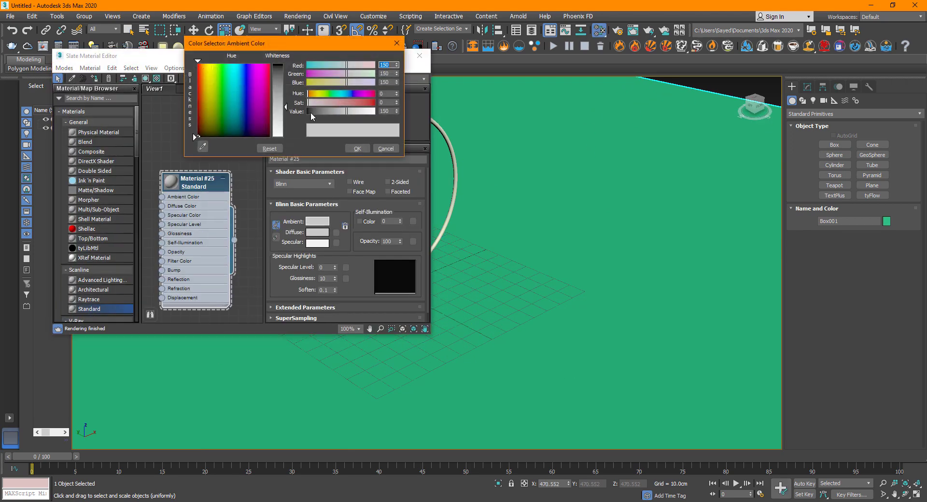
pyautogui.moveTo(314, 116); pyautogui.dragTo(316, 117)
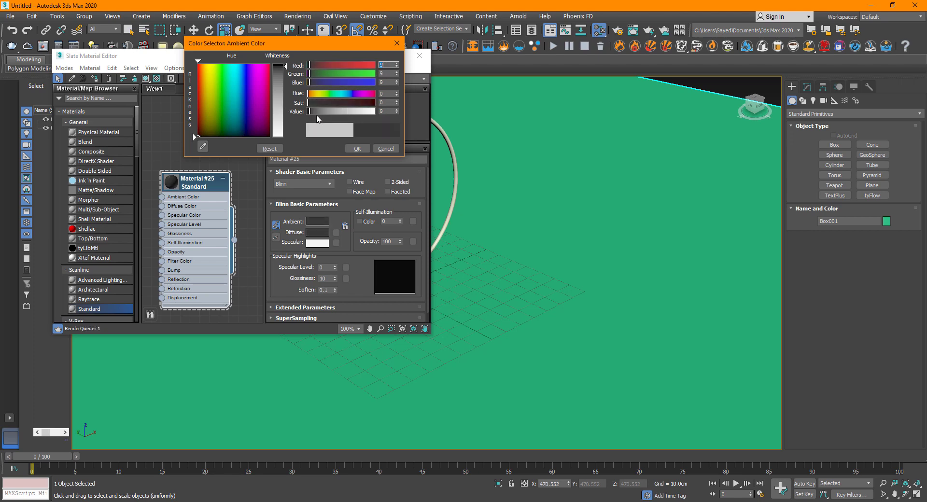
pyautogui.click(358, 149)
pyautogui.click(93, 78)
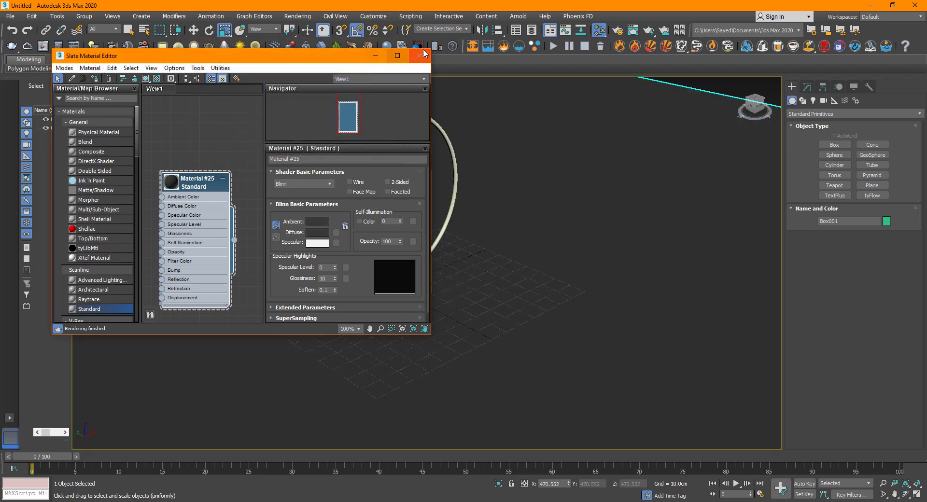
pyautogui.click(420, 56)
# Step: Create a tyFlow object beside the torus and open its editor, resizing and moving the editor so the torus stays visible
pyautogui.press('w')
pyautogui.moveTo(422, 255); pyautogui.dragTo(427, 286, button='middle')
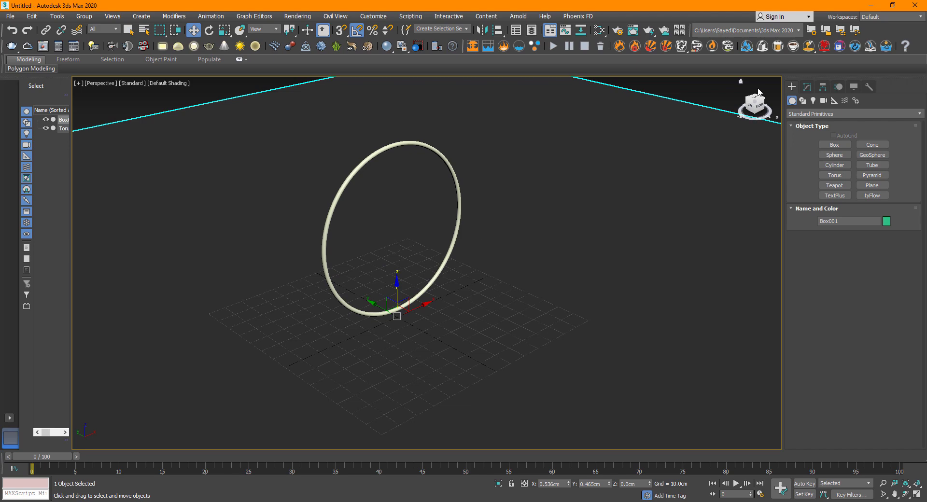
pyautogui.click(690, 84)
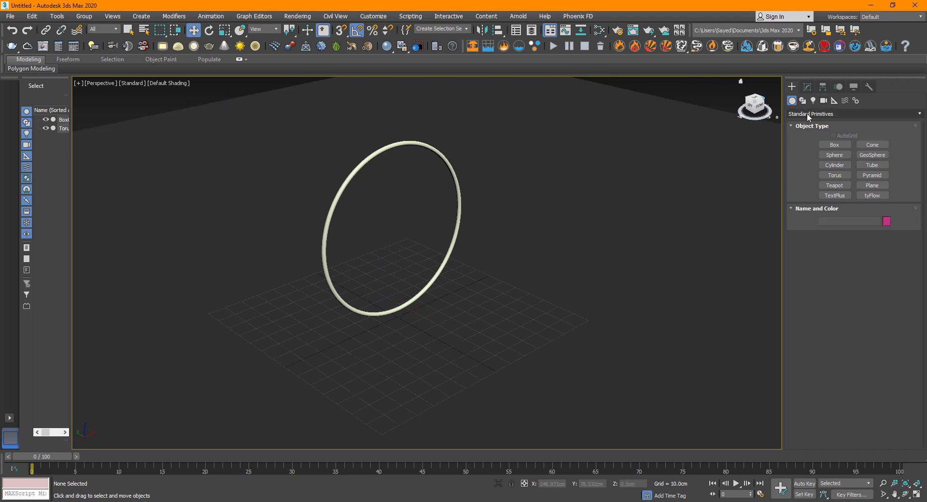
pyautogui.click(872, 195)
pyautogui.moveTo(585, 256); pyautogui.dragTo(624, 270)
pyautogui.press('w')
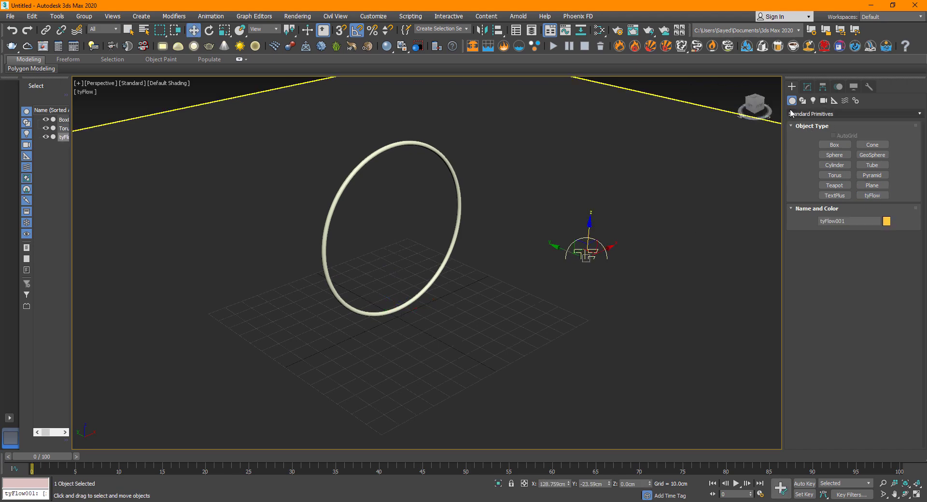
pyautogui.click(806, 90)
pyautogui.click(845, 237)
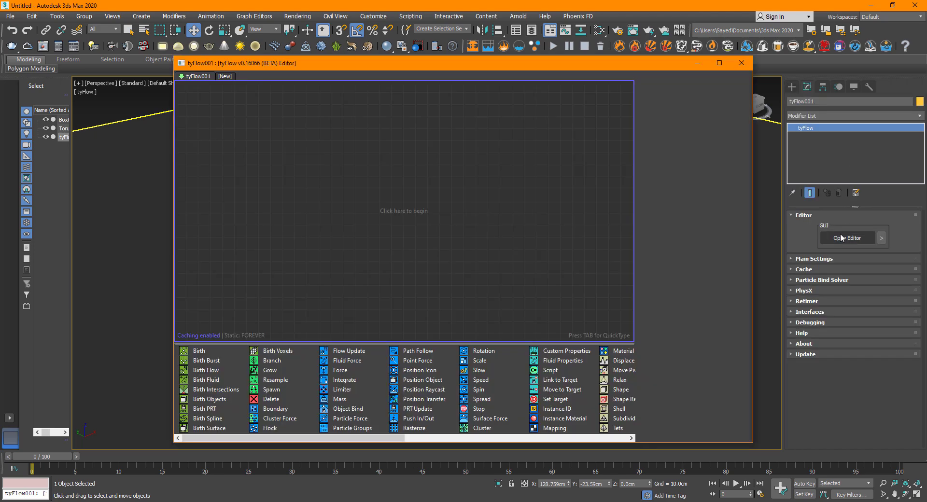
pyautogui.moveTo(173, 120); pyautogui.dragTo(304, 152)
pyautogui.moveTo(391, 62); pyautogui.dragTo(497, 72)
# Step: Create a particle event with a Birth operator and add a Position Object operator to it
pyautogui.moveTo(433, 365); pyautogui.dragTo(498, 175)
pyautogui.click(437, 317)
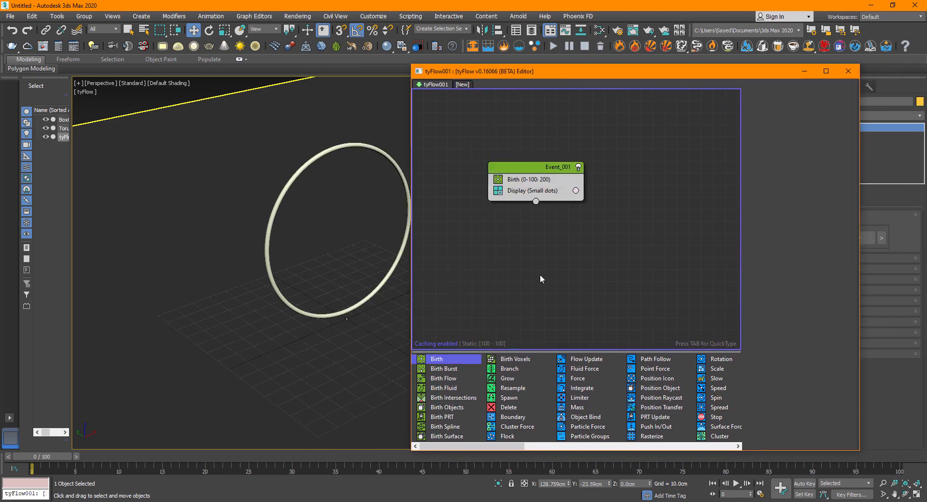
pyautogui.moveTo(660, 392); pyautogui.dragTo(543, 191)
pyautogui.click(524, 180)
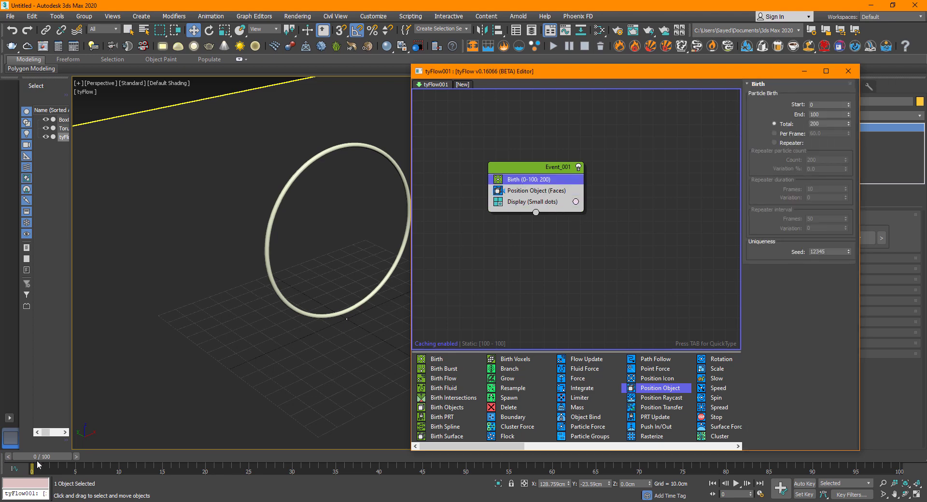
pyautogui.moveTo(50, 458); pyautogui.dragTo(26, 458)
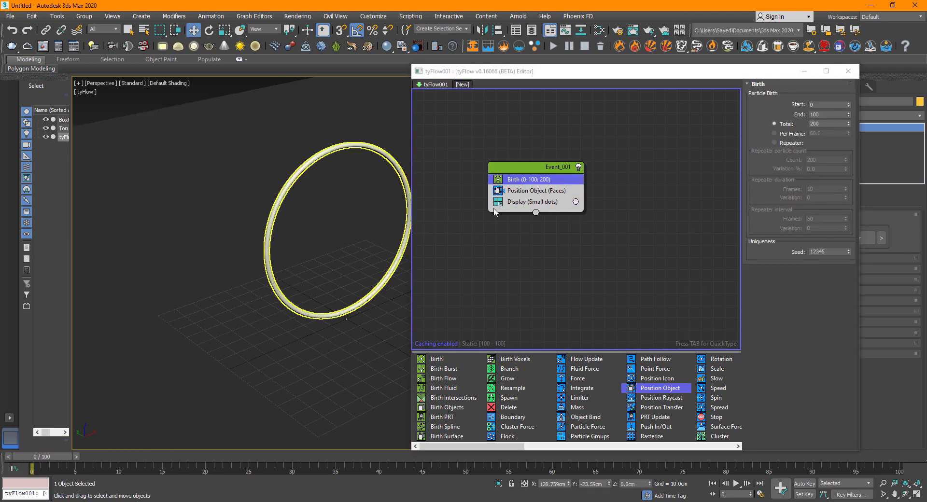
# Step: Pick the torus as the emitter object for the Position Object operator, and hide the torus in the viewport
pyautogui.click(541, 192)
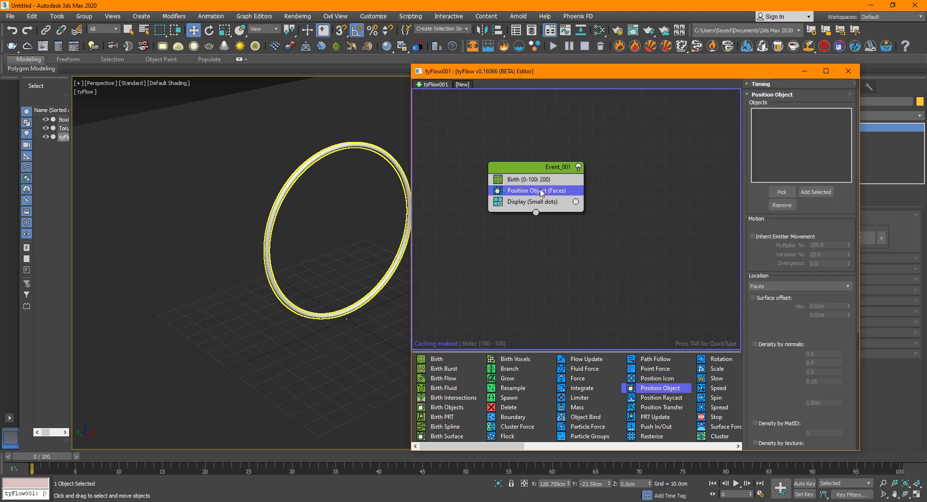
pyautogui.click(780, 192)
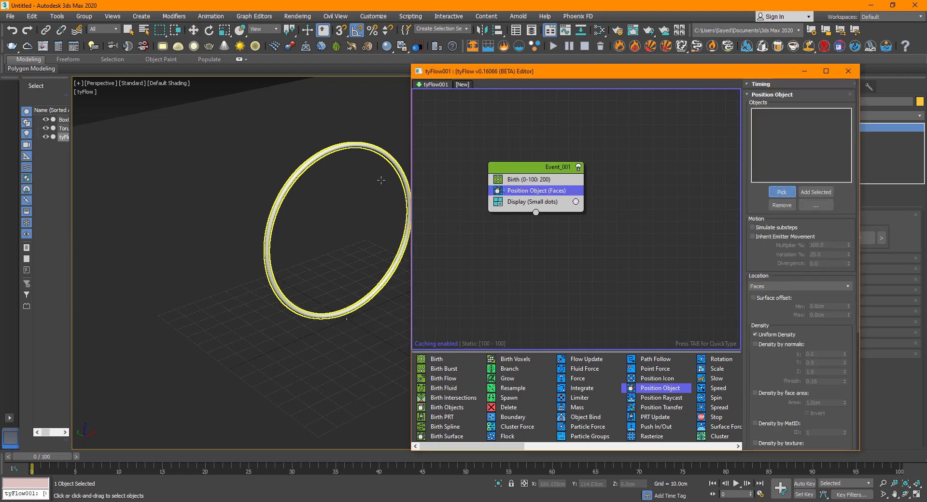
pyautogui.click(315, 158)
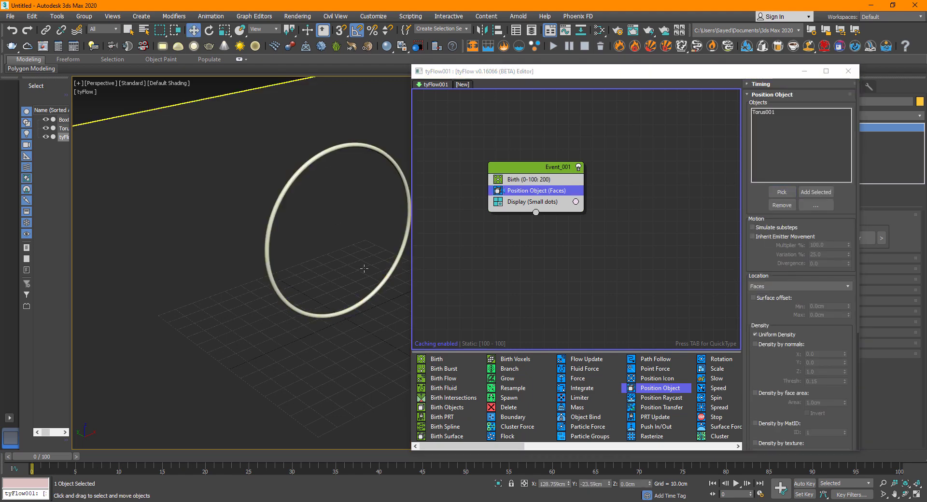
pyautogui.click(313, 166)
pyautogui.rightClick(312, 166)
pyautogui.click(343, 128)
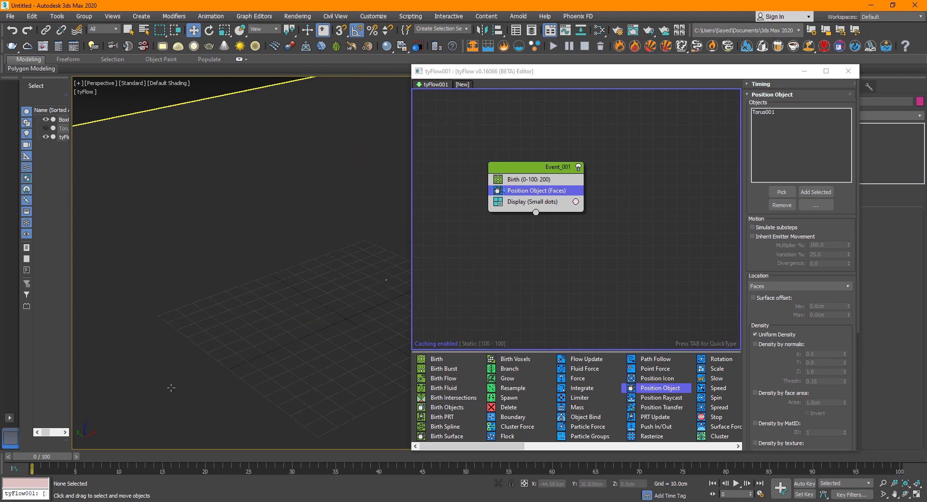
# Step: Set the Position Object location to Volume and scrub the timeline to check the particles, returning to frame 0
pyautogui.moveTo(52, 458); pyautogui.dragTo(119, 456)
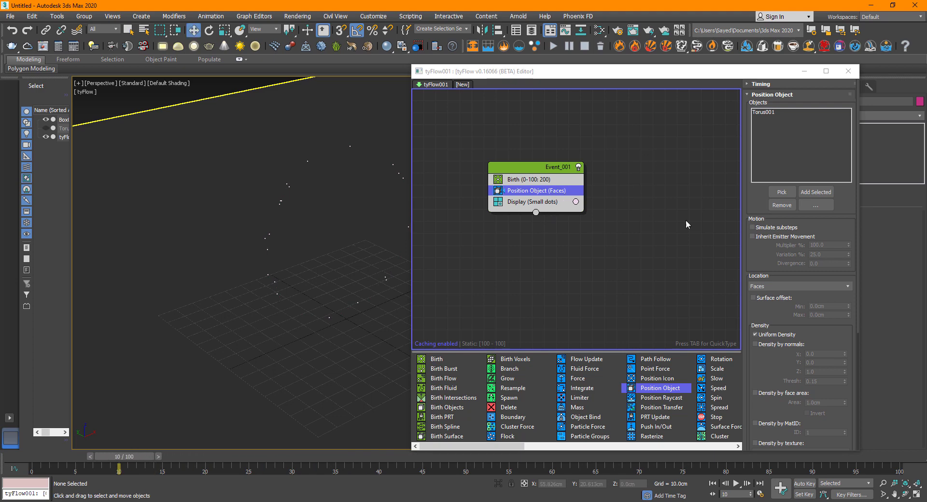
pyautogui.click(768, 287)
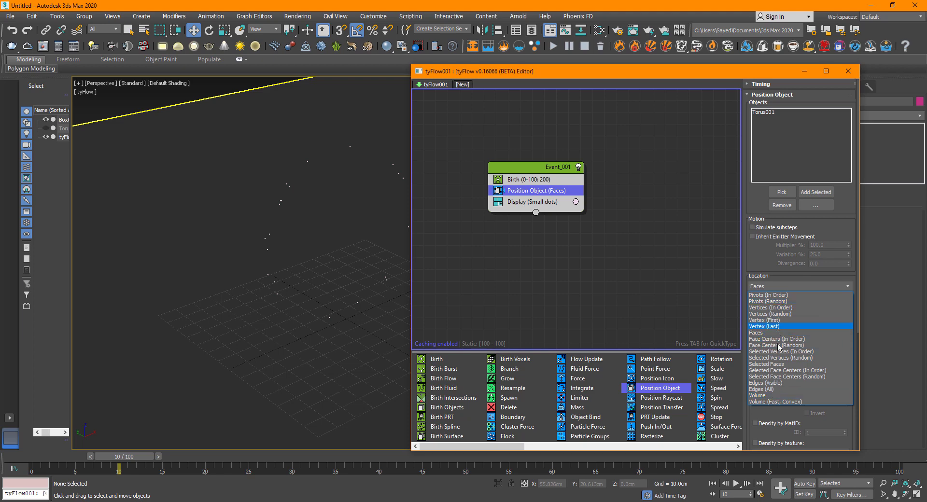
pyautogui.click(778, 396)
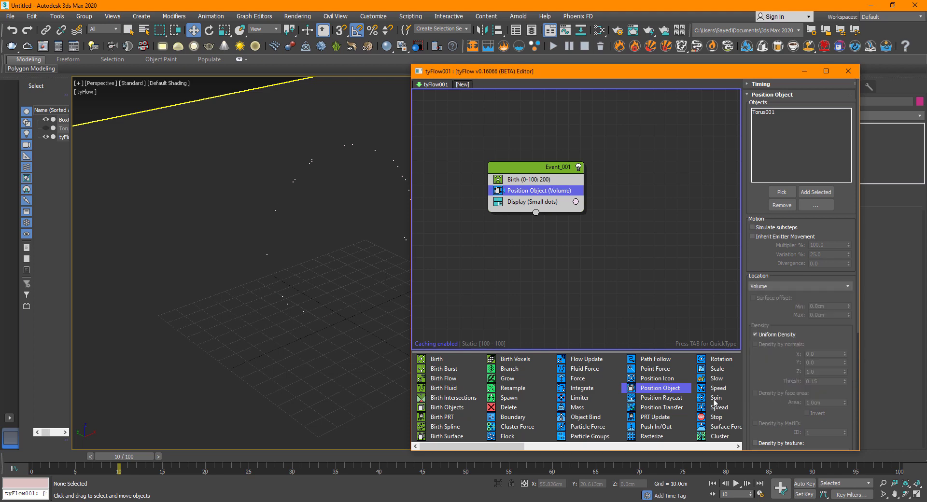
pyautogui.moveTo(119, 457); pyautogui.dragTo(69, 443)
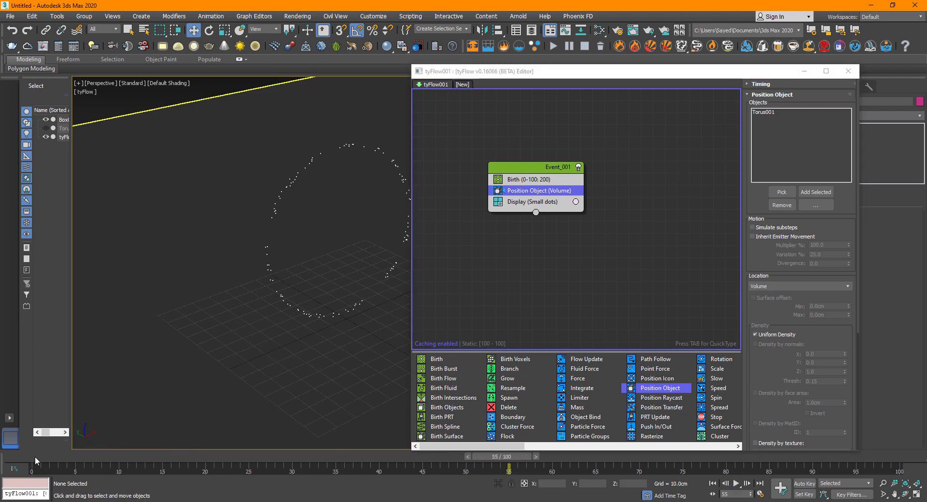
pyautogui.press('Home')
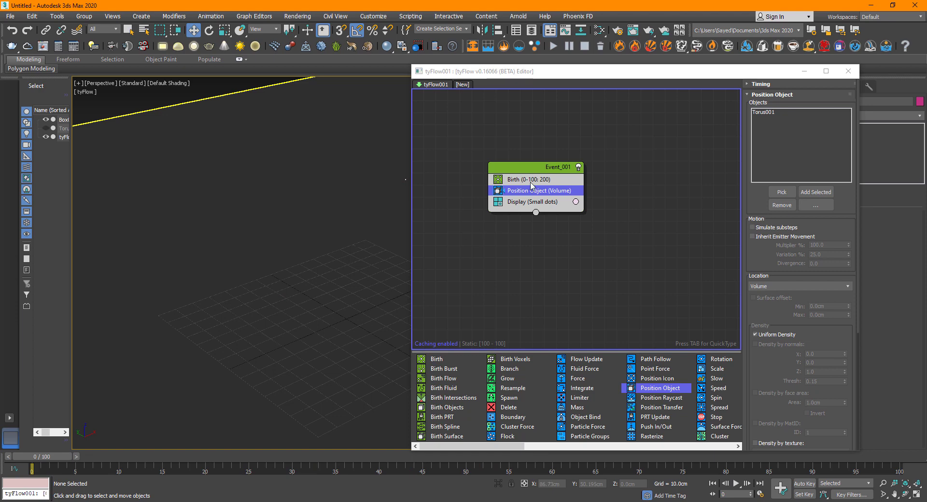
# Step: Set the Birth operator's total to 20000 particles and play the start of the animation, returning to frame 0
pyautogui.click(531, 182)
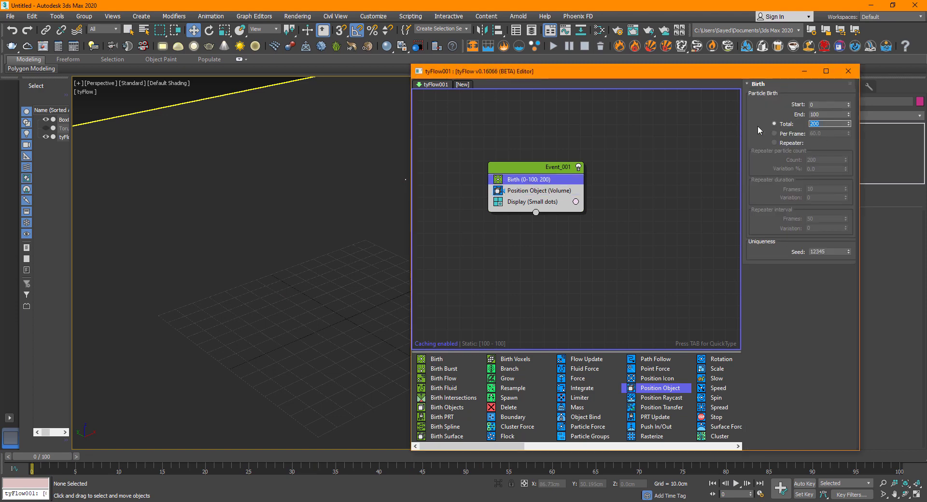
pyautogui.write('20000')
pyautogui.press('Return')
pyautogui.click(138, 99)
pyautogui.press('/')
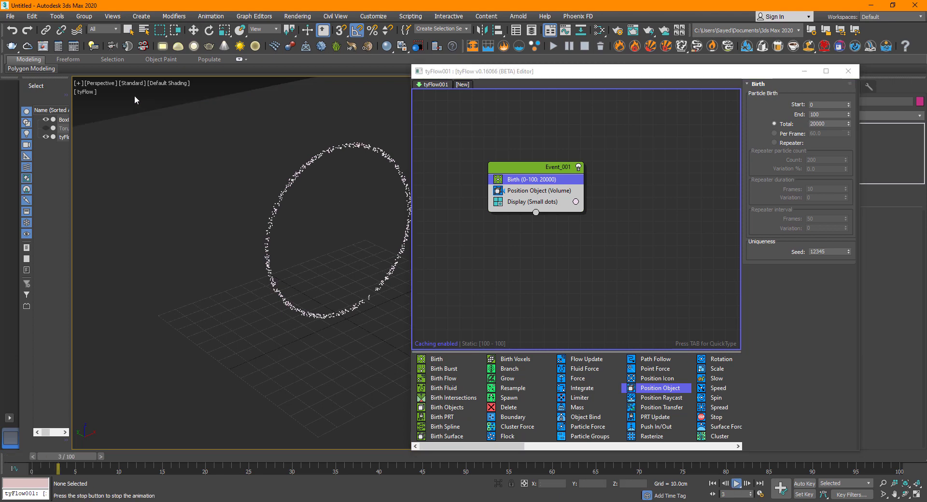
pyautogui.press('/')
pyautogui.moveTo(59, 462); pyautogui.dragTo(31, 467)
# Step: Add a Force operator to the event between Birth and Position Object and select it to show its parameters
pyautogui.click(494, 324)
pyautogui.click(527, 169)
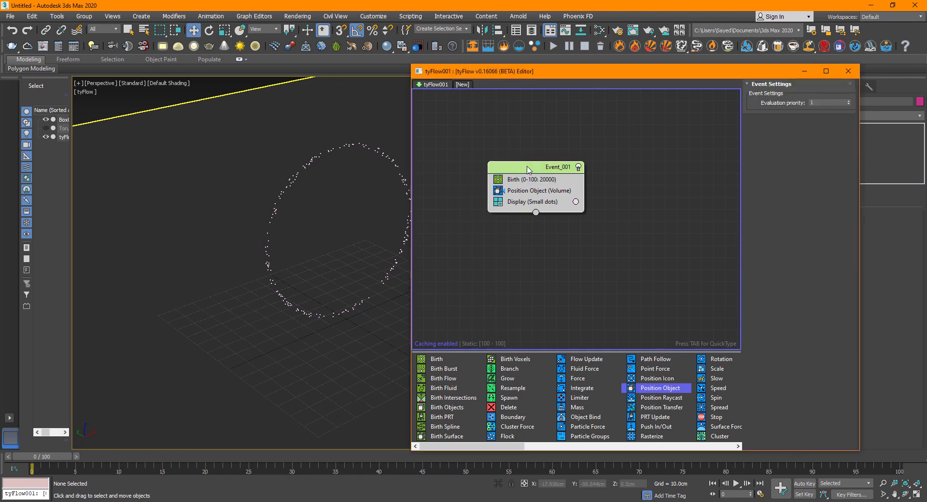
pyautogui.press('Tab')
pyautogui.write('force')
pyautogui.press('Return')
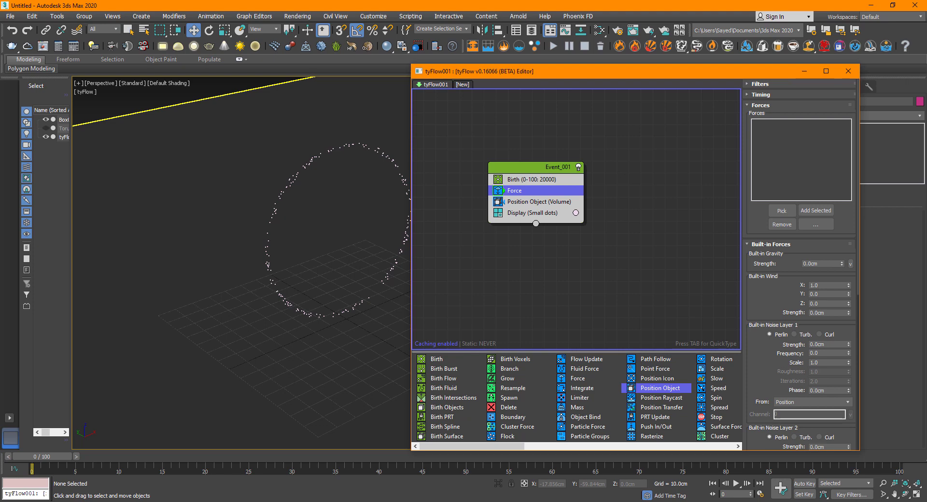
pyautogui.click(819, 501)
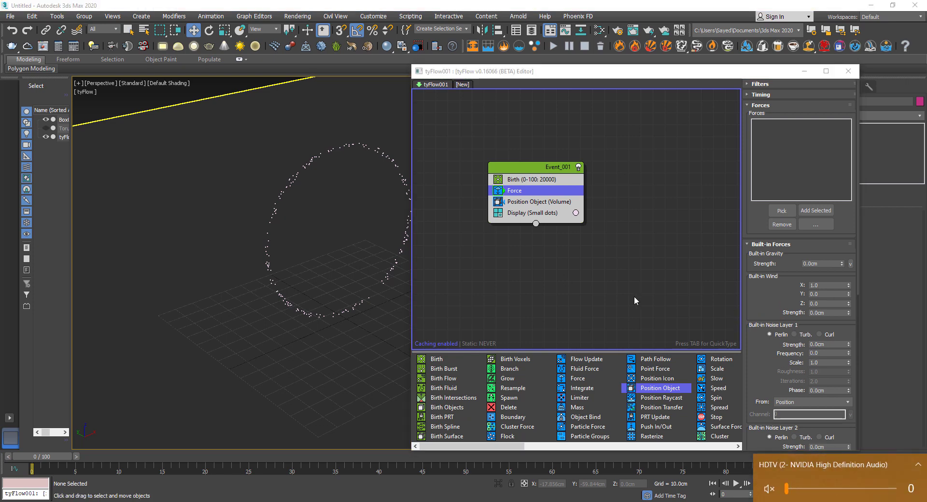
pyautogui.click(560, 244)
pyautogui.click(520, 191)
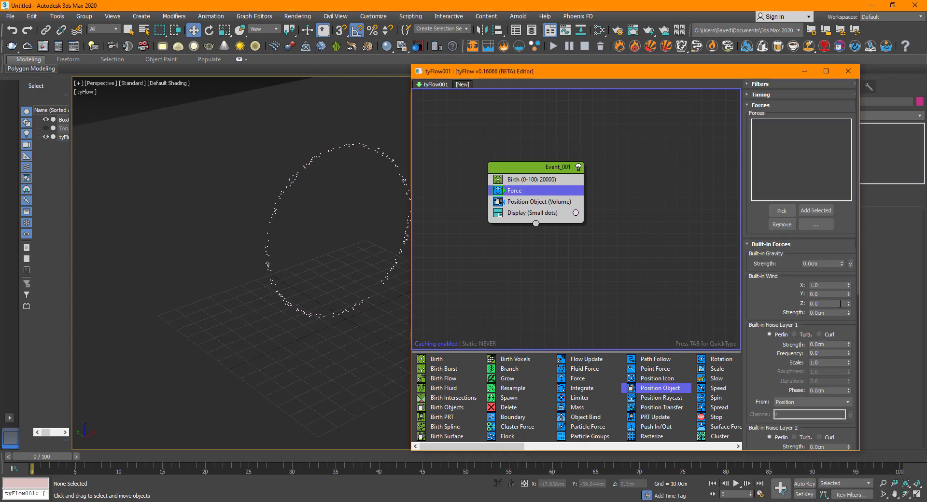
# Step: Set the Force operator's built-in Perlin noise layer 1 to strength 0.6 cm, frequency 0.25 and scale 0.12
pyautogui.moveTo(783, 294); pyautogui.dragTo(791, 242)
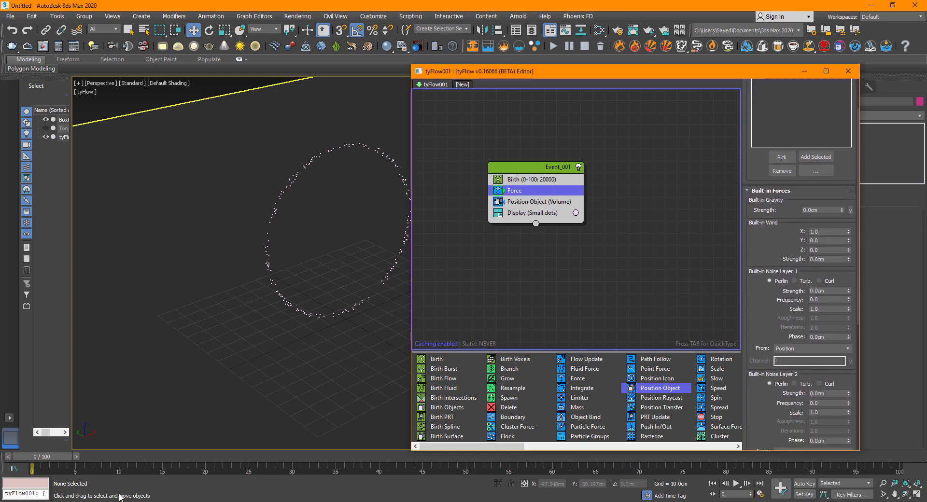
pyautogui.moveTo(51, 457); pyautogui.dragTo(16, 466)
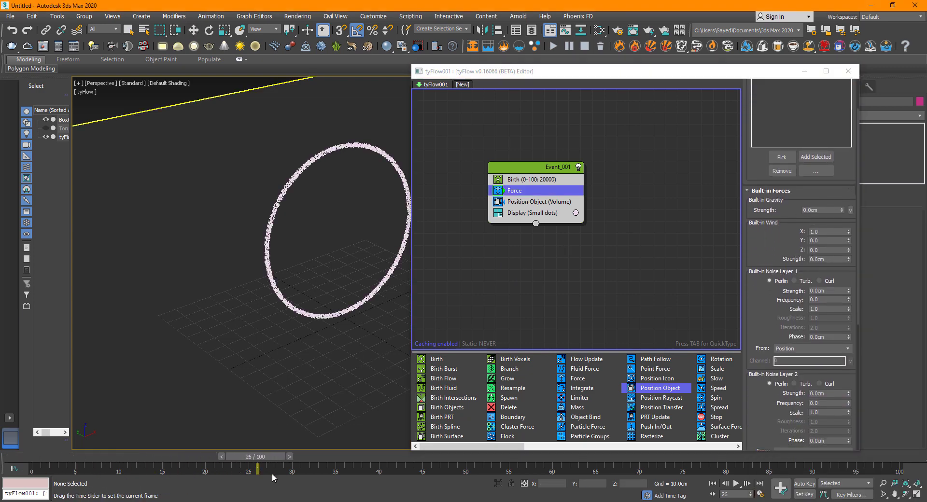
pyautogui.click(841, 291)
pyautogui.write('0.6')
pyautogui.press('Tab')
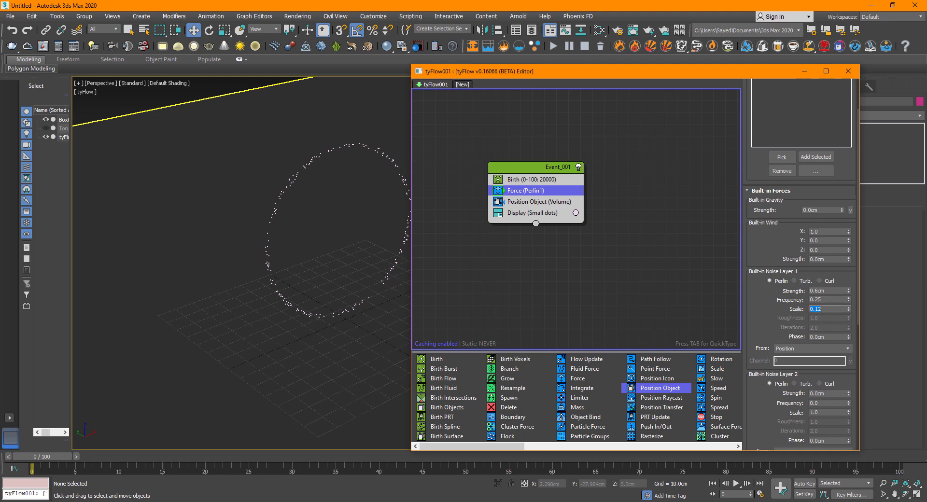
pyautogui.click(121, 106)
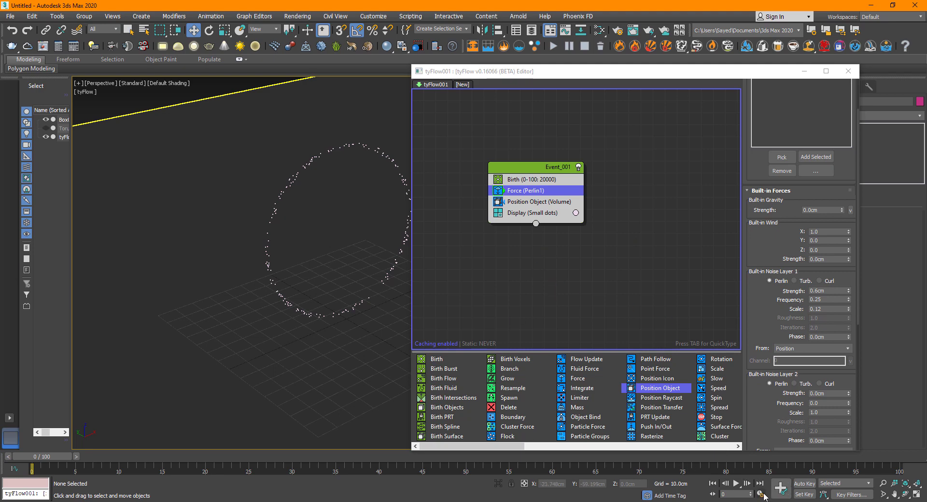
# Step: Confirm the time configuration with real-time playback off, and play the particle simulation
pyautogui.click(760, 494)
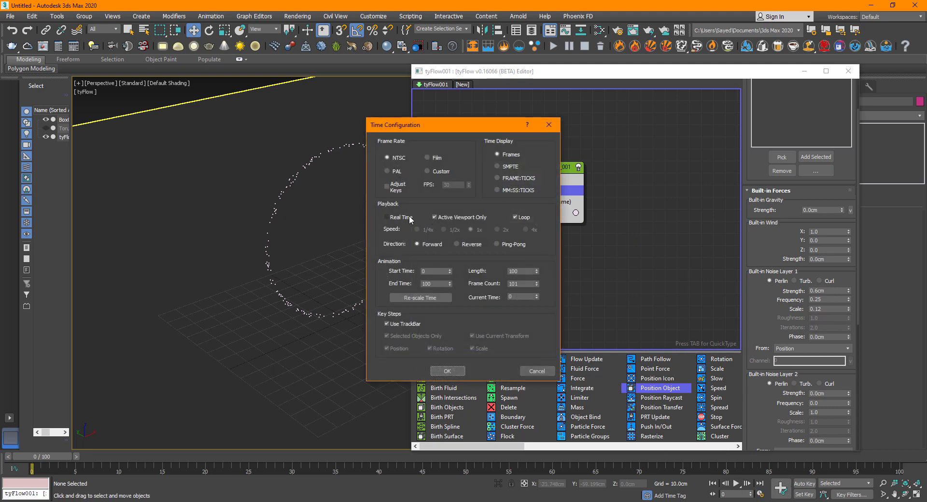
pyautogui.click(440, 372)
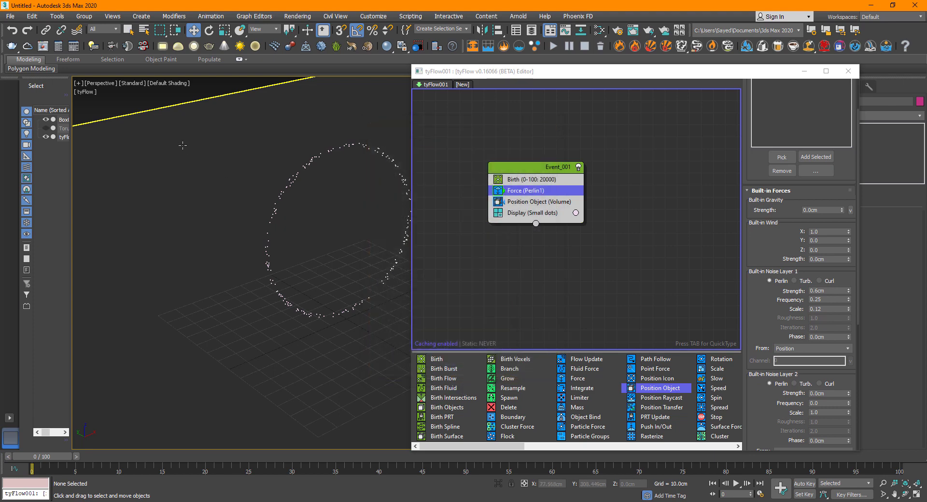
pyautogui.press('/')
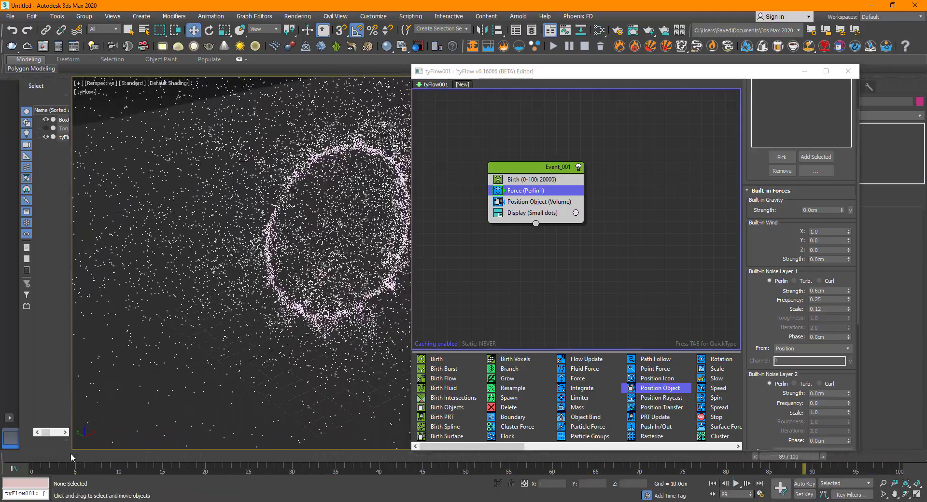
# Step: Scrub the timeline to examine how the noise spreads the particles around the ring, ending at frame 26
pyautogui.click(236, 461)
pyautogui.moveTo(237, 464); pyautogui.dragTo(271, 456)
pyautogui.moveTo(187, 428); pyautogui.dragTo(354, 436)
pyautogui.press('w')
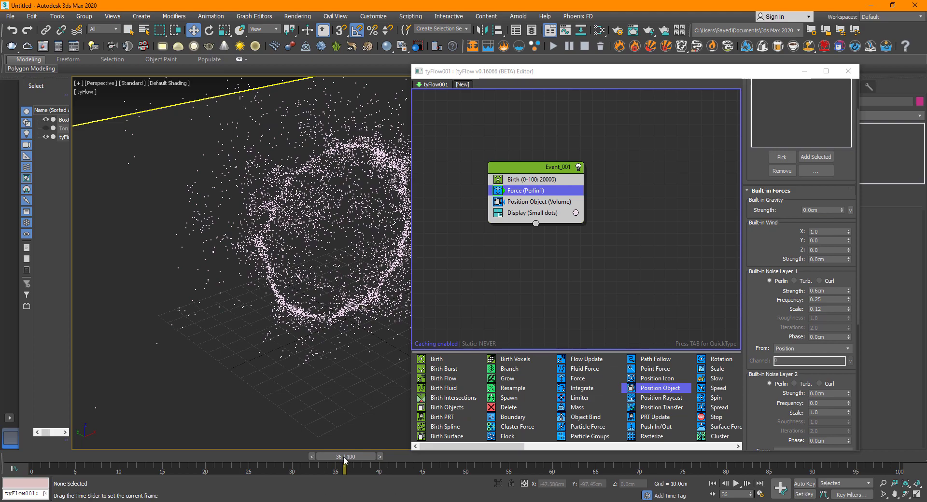
pyautogui.moveTo(336, 463); pyautogui.dragTo(257, 463)
# Step: Set the Force operator's built-in gravity strength to -0.1 cm
pyautogui.click(770, 241)
pyautogui.scroll(2, 768, 239)
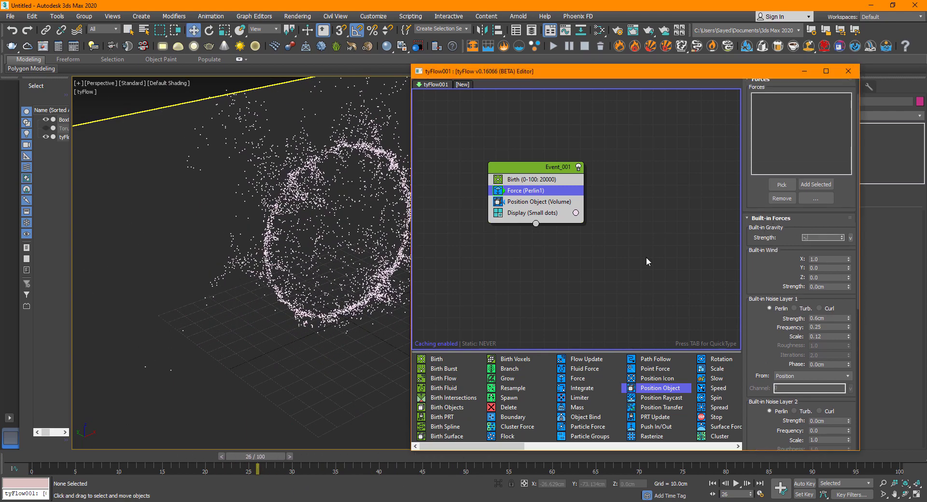
pyautogui.write('1')
pyautogui.press('Return')
# Step: Scrub the timeline and view the particle ring from other angles to examine the effect of gravity
pyautogui.moveTo(115, 468); pyautogui.dragTo(278, 451)
pyautogui.press('w')
pyautogui.keyDown('alt'); pyautogui.moveTo(285, 389); pyautogui.dragTo(309, 374, button='middle'); pyautogui.keyUp('alt')
pyautogui.moveTo(290, 460)
pyautogui.mouseDown()
pyautogui.moveTo(358, 475)
pyautogui.moveTo(301, 461)
pyautogui.mouseUp()
pyautogui.scroll(-5, 302, 352)
pyautogui.keyDown('alt'); pyautogui.moveTo(303, 346); pyautogui.dragTo(322, 351, button='middle'); pyautogui.keyUp('alt')
pyautogui.scroll(6, 313, 342)
# Step: Add a Collision operator to Event_001 between Birth and Force, and pick the ground box as its collider
pyautogui.click(582, 277)
pyautogui.click(531, 169)
pyautogui.press('Tab')
pyautogui.write('col')
pyautogui.press('Return')
pyautogui.click(781, 213)
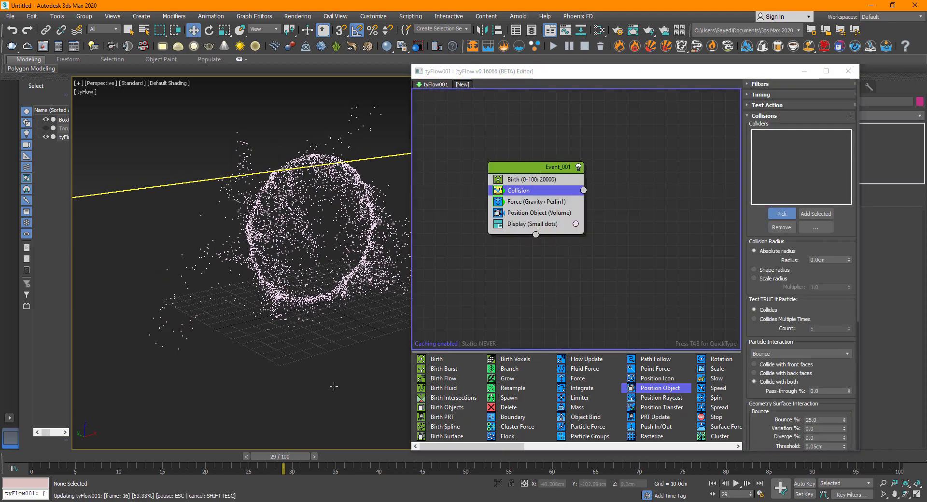
pyautogui.click(314, 313)
# Step: Play and scrub the simulation to examine how the particles collide with the ground box
pyautogui.moveTo(130, 457); pyautogui.dragTo(88, 457)
pyautogui.press('/')
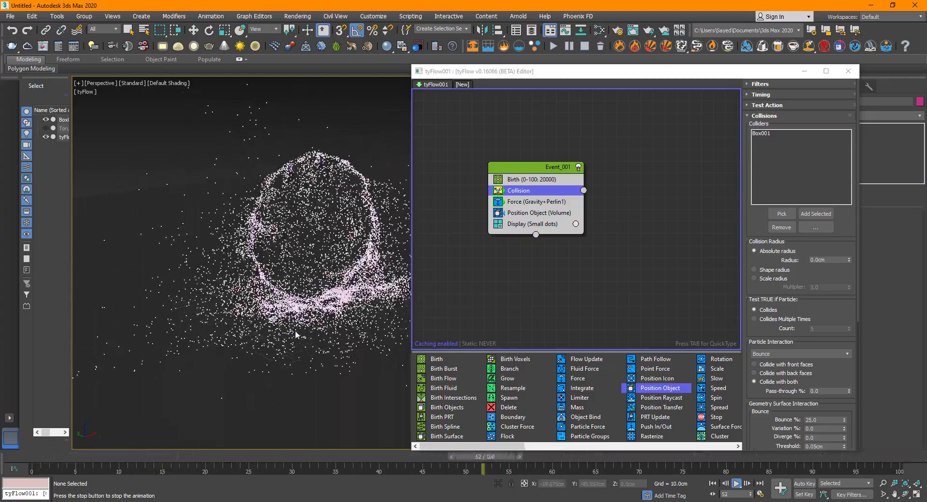
pyautogui.press('/')
pyautogui.moveTo(127, 456); pyautogui.dragTo(173, 456)
pyautogui.press('/')
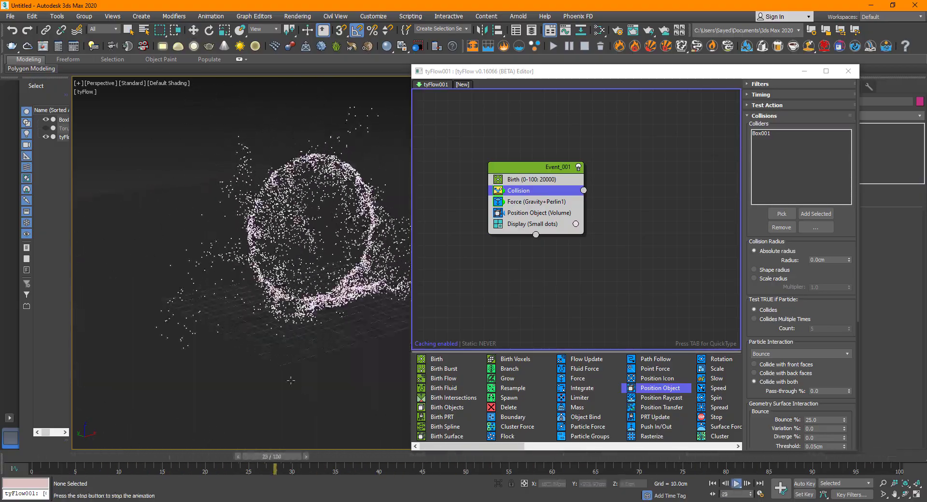
pyautogui.press('/')
pyautogui.moveTo(327, 353)
pyautogui.keyDown('alt'); pyautogui.mouseDown(button='middle')
pyautogui.moveTo(328, 382)
pyautogui.moveTo(325, 370)
pyautogui.mouseUp(button='middle'); pyautogui.keyUp('alt')
pyautogui.moveTo(152, 457); pyautogui.dragTo(325, 459)
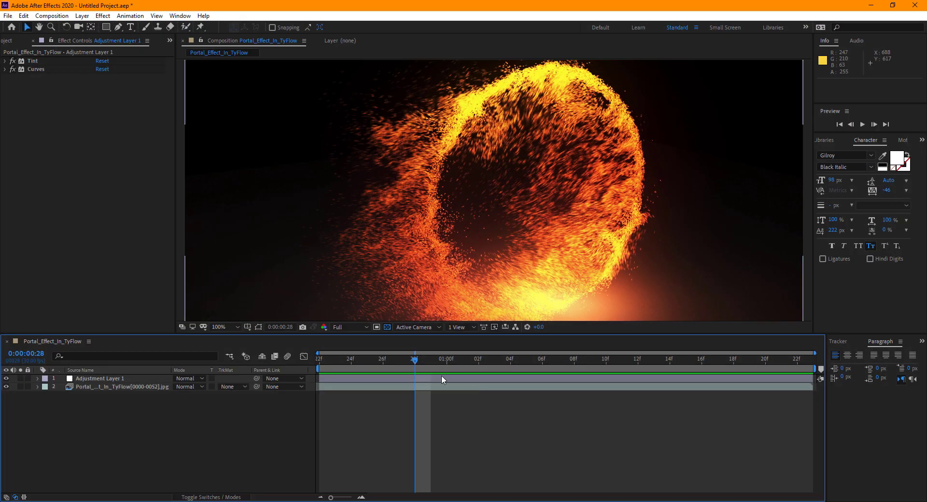
# Step: Examine the finished portal render by scrubbing the Portal_Effect_In_TyFlow composition in After Effects, and return to 3ds Max
pyautogui.moveTo(442, 361); pyautogui.dragTo(685, 361)
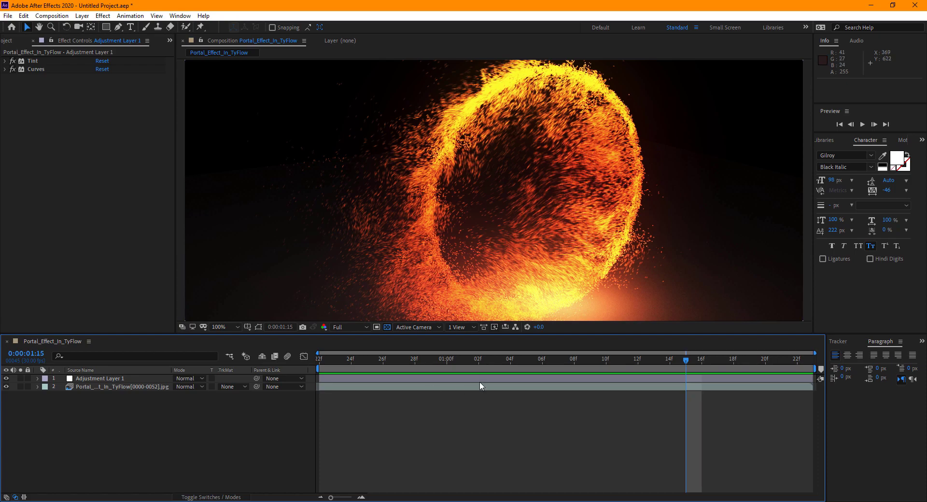
pyautogui.click(473, 471)
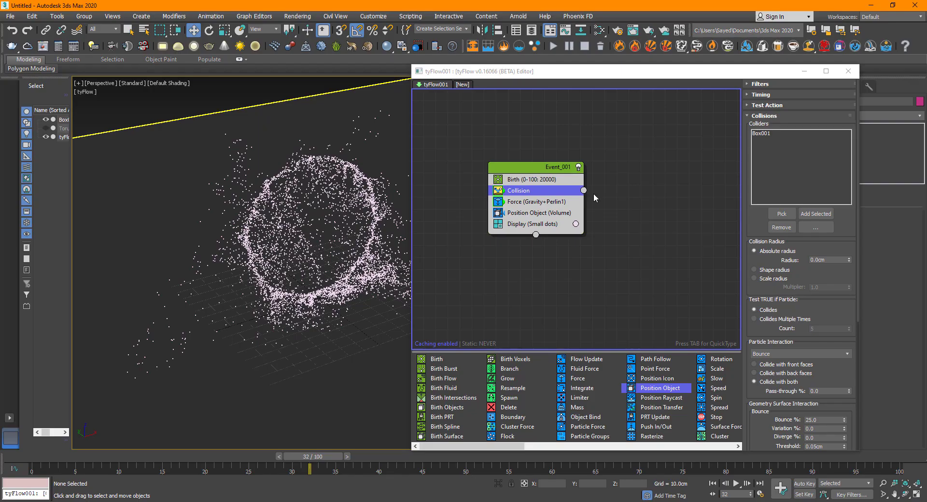
# Step: Set the Force operator's built-in wind to X 0, Y 1 and strength 0.2 cm, and play the simulation
pyautogui.click(531, 213)
pyautogui.click(531, 202)
pyautogui.moveTo(783, 302); pyautogui.dragTo(785, 266)
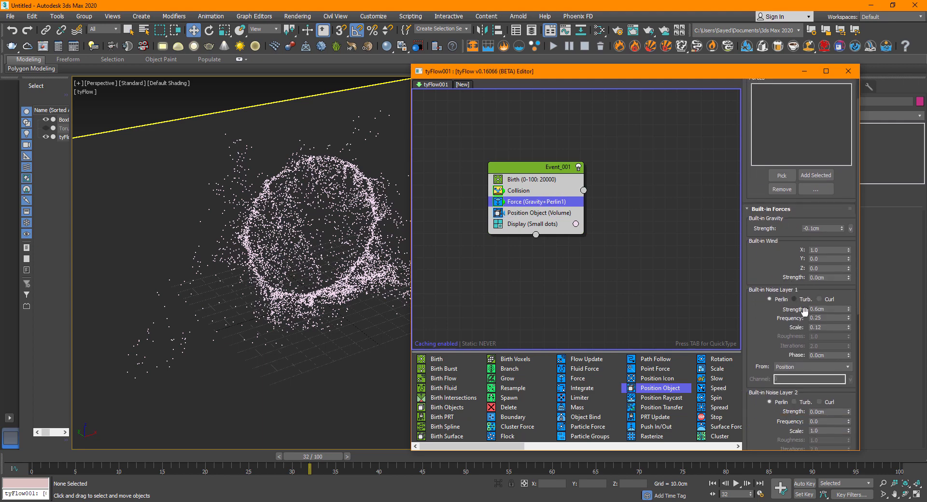
pyautogui.moveTo(774, 320); pyautogui.dragTo(772, 277)
pyautogui.moveTo(774, 230); pyautogui.dragTo(777, 262)
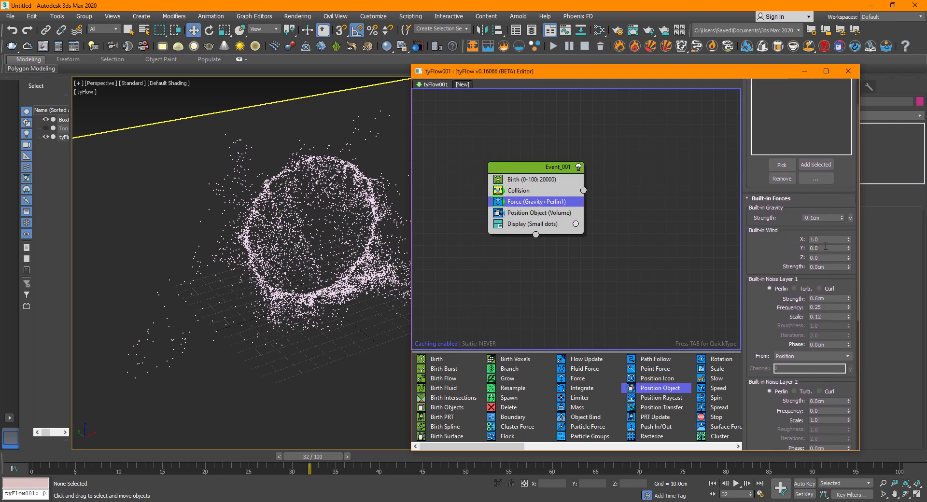
pyautogui.rightClick(845, 241)
pyautogui.press('Tab')
pyautogui.write('1')
pyautogui.press('Tab')
pyautogui.write('.2')
pyautogui.press('Return')
pyautogui.moveTo(207, 456); pyautogui.dragTo(229, 452)
pyautogui.press('/')
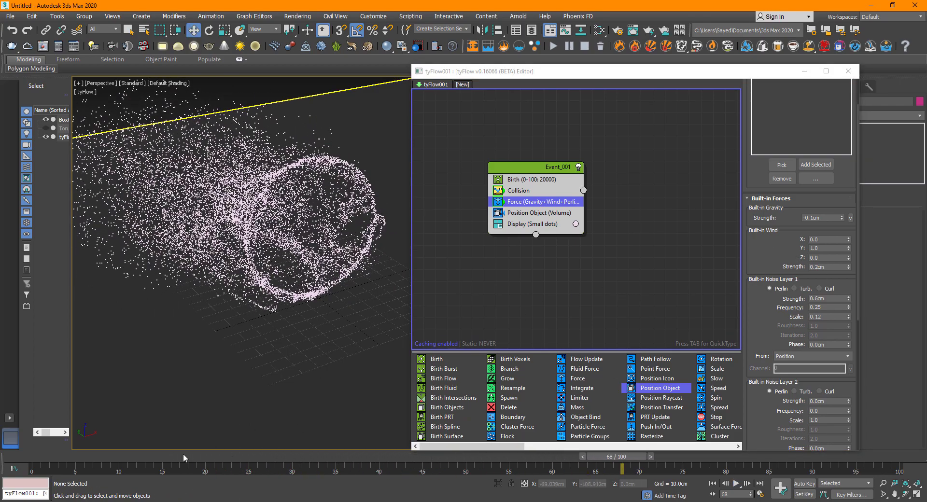
# Step: Return to frame 0, reset the Force operator's wind strength to 0 cm, and replay the simulation
pyautogui.press('Home')
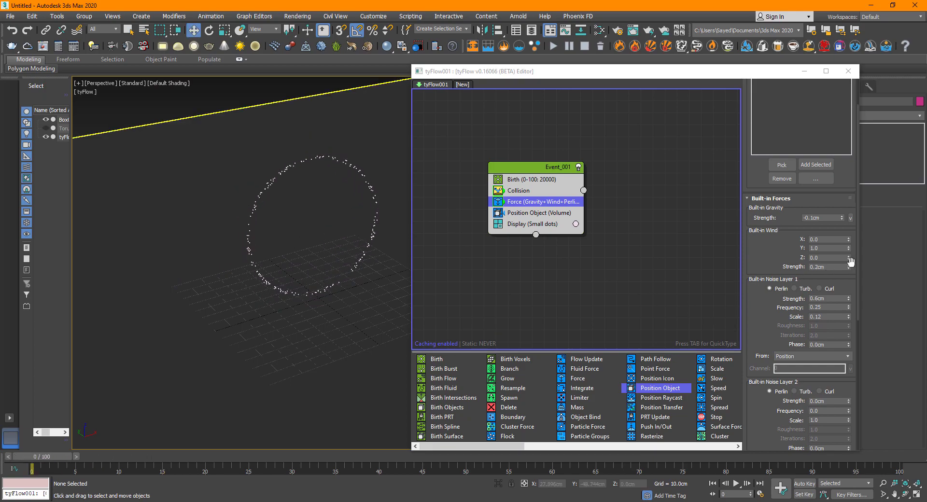
pyautogui.rightClick(848, 267)
pyautogui.click(218, 93)
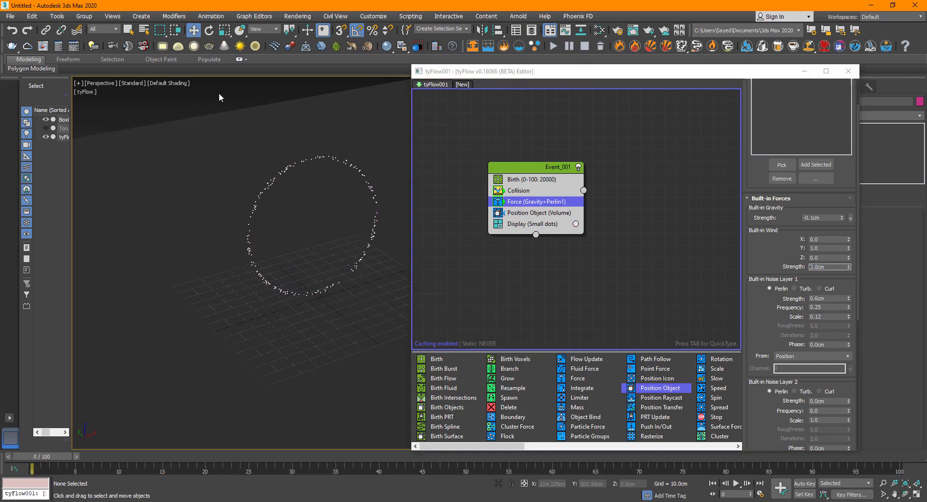
pyautogui.press('/')
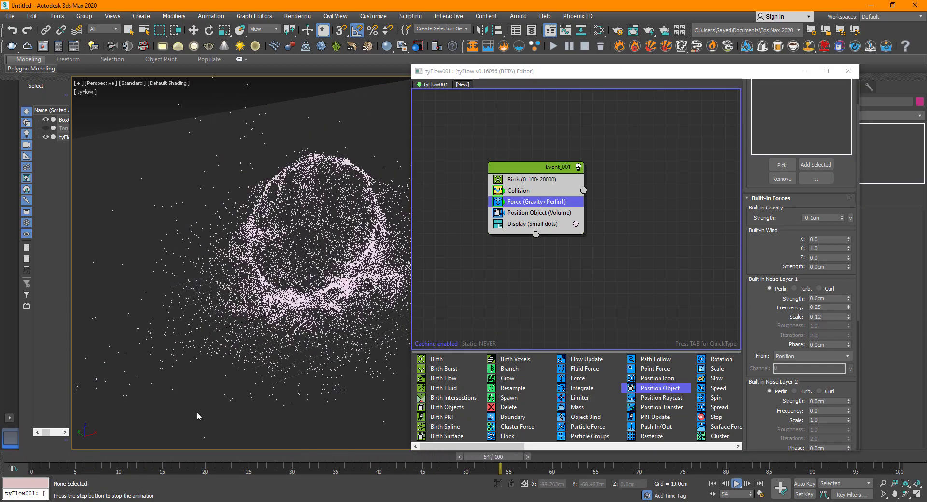
# Step: Scrub, view from other angles and replay the simulation to examine the particle motion without wind
pyautogui.moveTo(142, 456); pyautogui.dragTo(355, 457)
pyautogui.keyDown('alt'); pyautogui.moveTo(320, 290); pyautogui.dragTo(326, 259, button='middle'); pyautogui.keyUp('alt')
pyautogui.scroll(4, 309, 266)
pyautogui.scroll(-3, 302, 324)
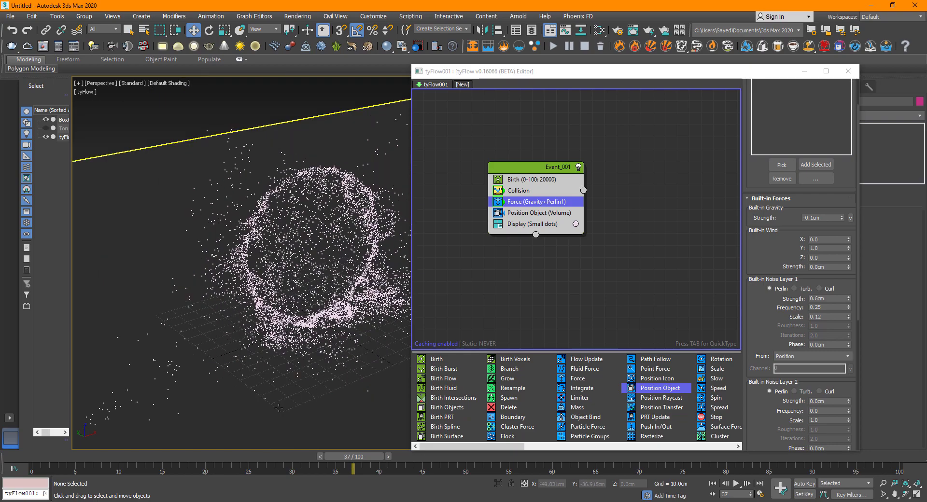
pyautogui.press('/')
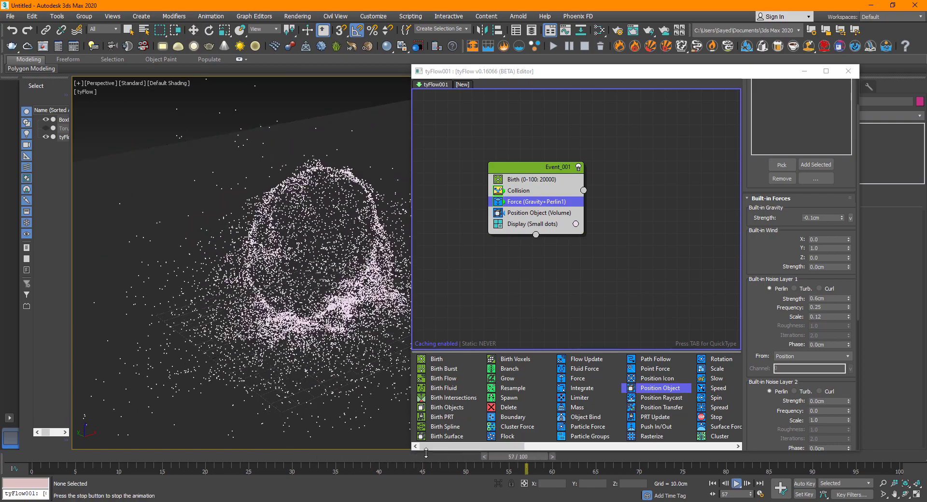
pyautogui.moveTo(289, 461)
pyautogui.mouseDown()
pyautogui.moveTo(199, 458)
pyautogui.moveTo(570, 452)
pyautogui.moveTo(188, 456)
pyautogui.moveTo(541, 461)
pyautogui.moveTo(263, 456)
pyautogui.moveTo(282, 456)
pyautogui.mouseUp()
# Step: Add a Time Test operator to Event_001 and place it between Position Object and Display
pyautogui.click(485, 283)
pyautogui.click(543, 170)
pyautogui.click(543, 170)
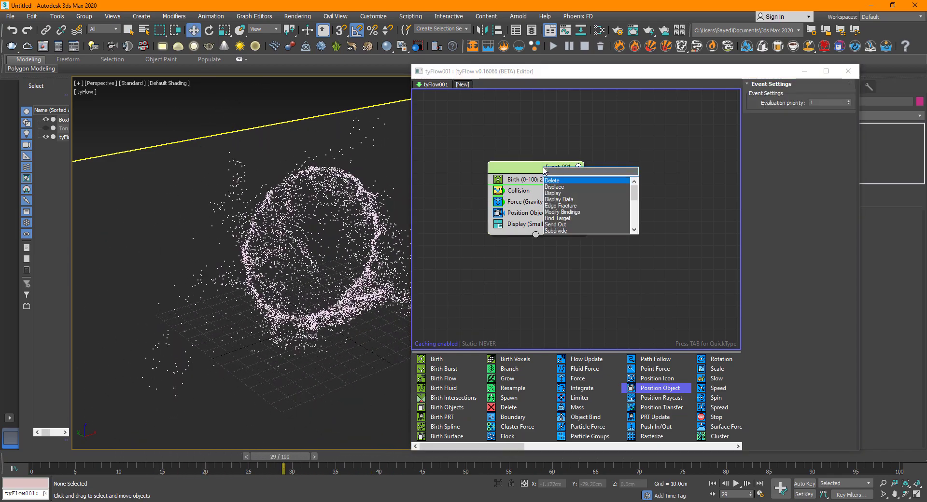
pyautogui.write('tes')
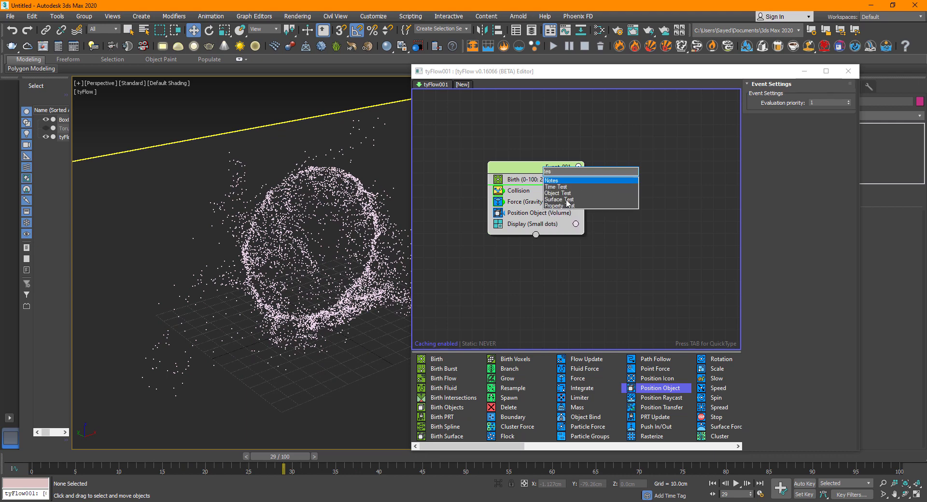
pyautogui.click(564, 188)
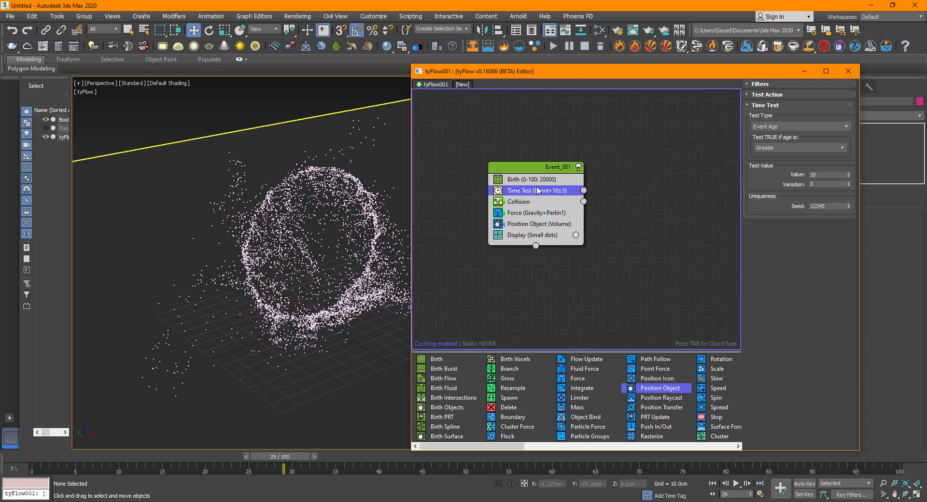
pyautogui.moveTo(537, 190); pyautogui.dragTo(549, 231)
# Step: Set the Time Test's test value to 20 with a variation of 15
pyautogui.click(476, 282)
pyautogui.click(562, 225)
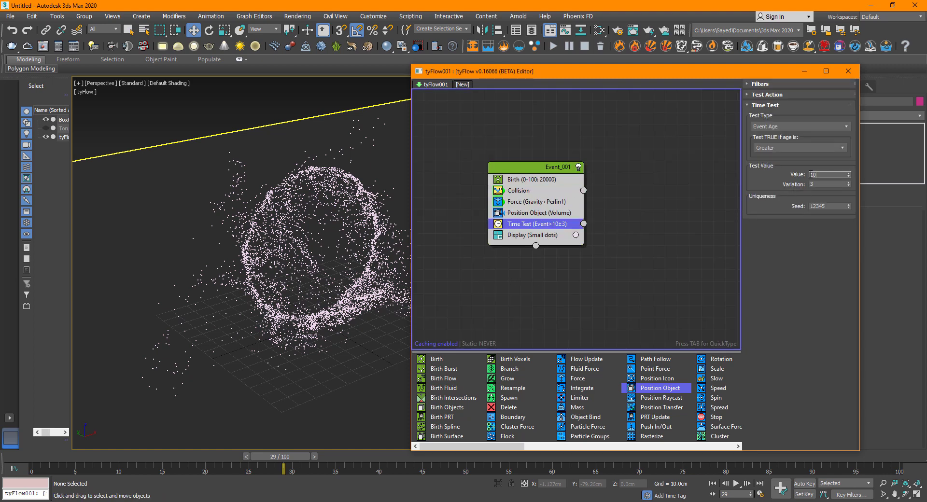
pyautogui.press('Return')
# Step: Create a second event with a Delete operator and connect the Time Test output to it
pyautogui.click(541, 279)
pyautogui.press('Tab')
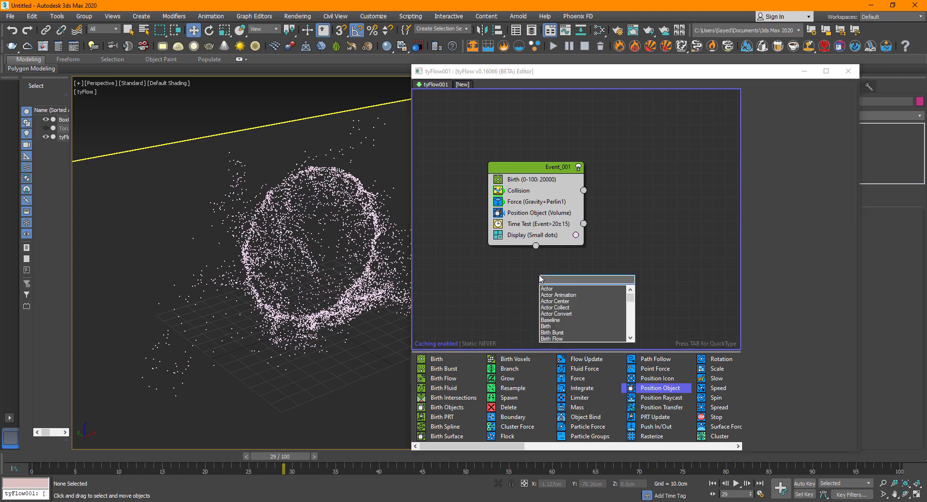
pyautogui.write('dele')
pyautogui.press('Return')
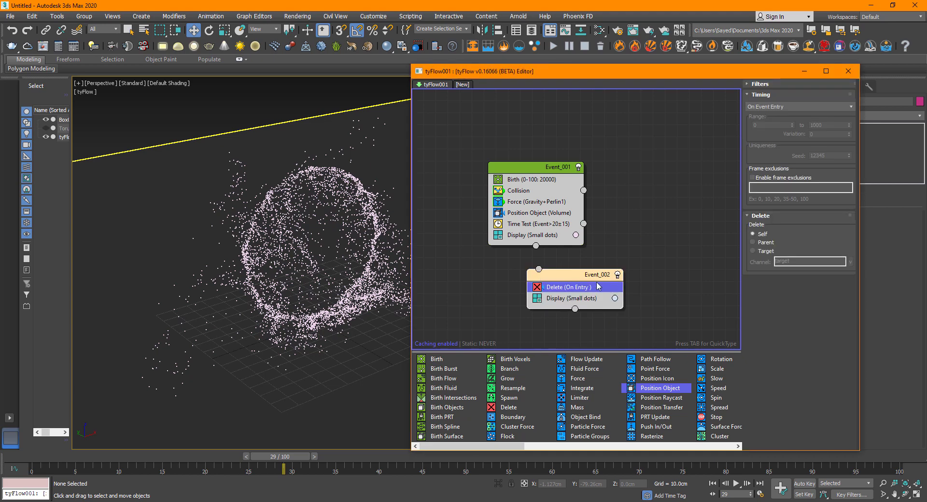
pyautogui.moveTo(584, 278); pyautogui.dragTo(589, 255)
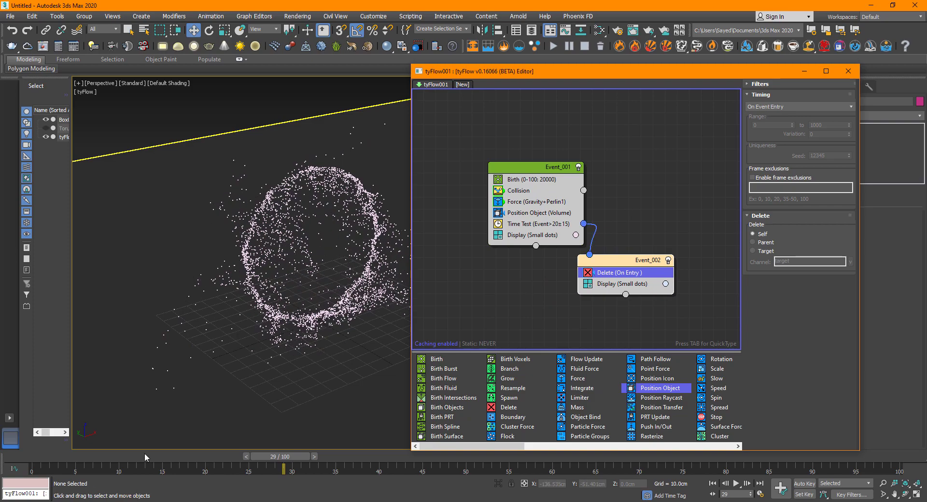
# Step: Play and scrub the simulation to examine how aged particles disappear, returning to frame 2
pyautogui.moveTo(148, 457)
pyautogui.mouseDown()
pyautogui.moveTo(572, 457)
pyautogui.moveTo(159, 456)
pyautogui.mouseUp()
pyautogui.press('/')
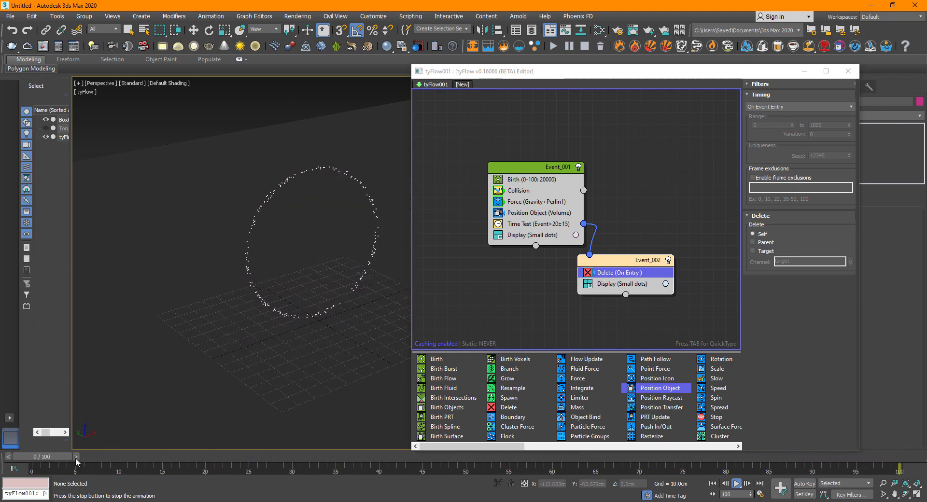
pyautogui.moveTo(75, 461); pyautogui.dragTo(420, 456)
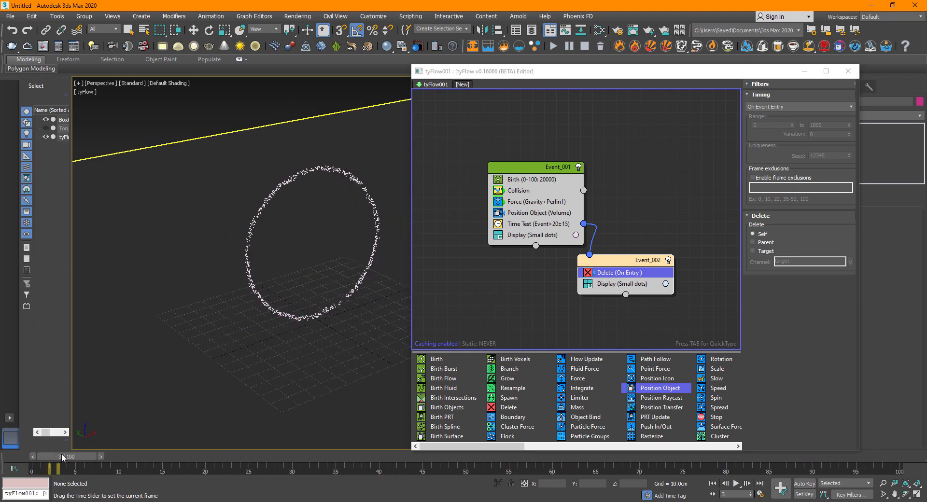
pyautogui.press('/')
pyautogui.press('/')
pyautogui.moveTo(76, 457); pyautogui.dragTo(49, 465)
# Step: Set the Birth operator's total particle count to 500000
pyautogui.click(451, 303)
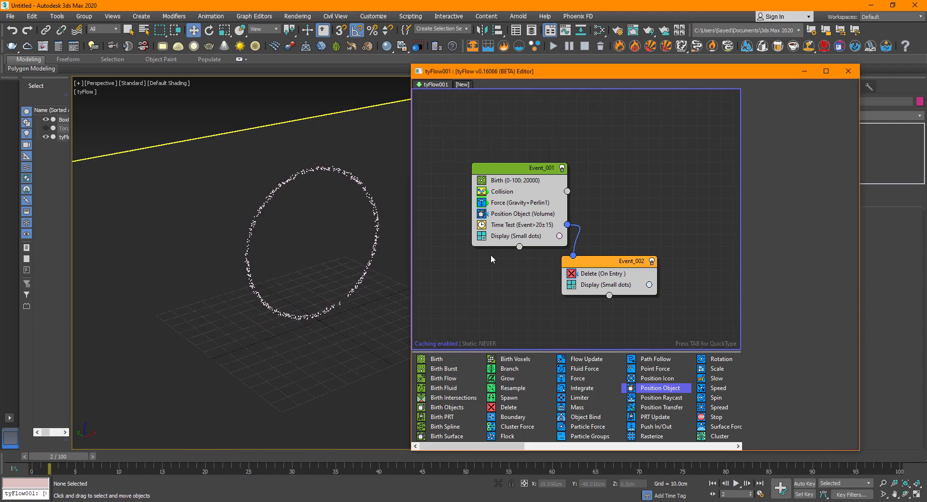
pyautogui.click(509, 181)
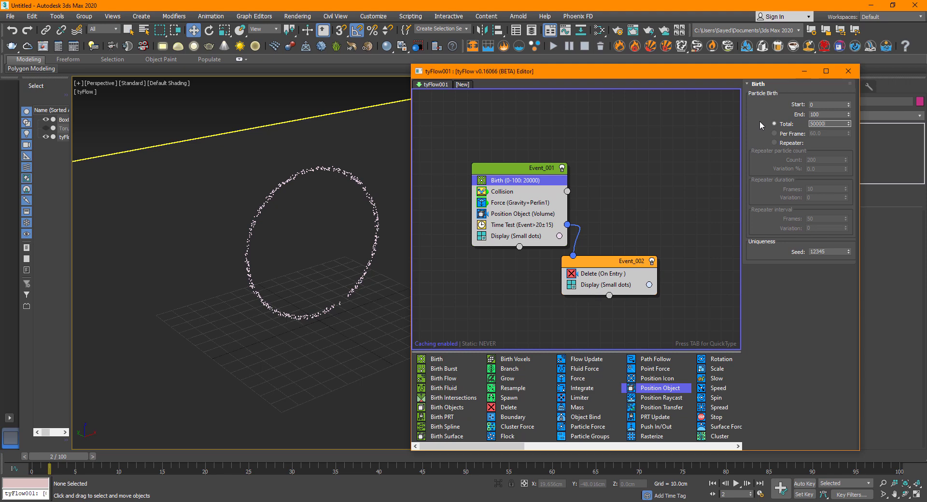
pyautogui.write('500000')
pyautogui.press('Return')
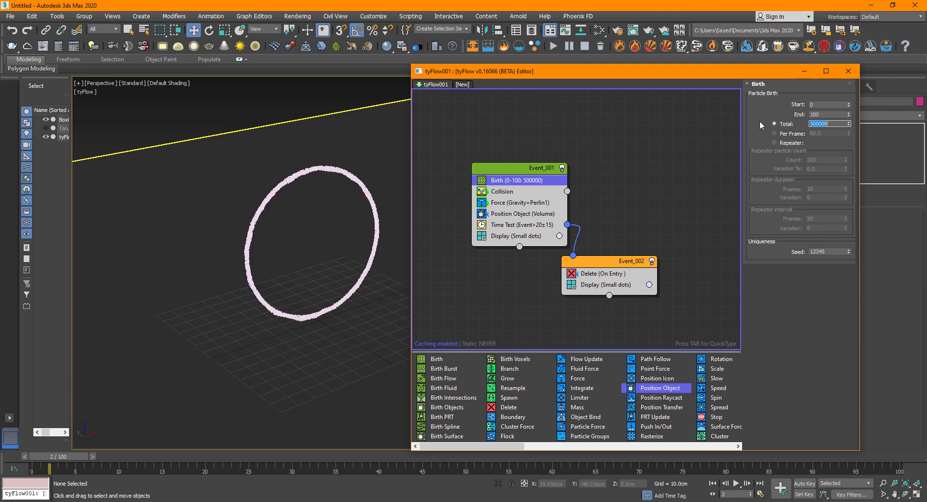
# Step: Play the simulation to examine the denser portal, and go back to frame 1
pyautogui.click(183, 122)
pyautogui.press('/')
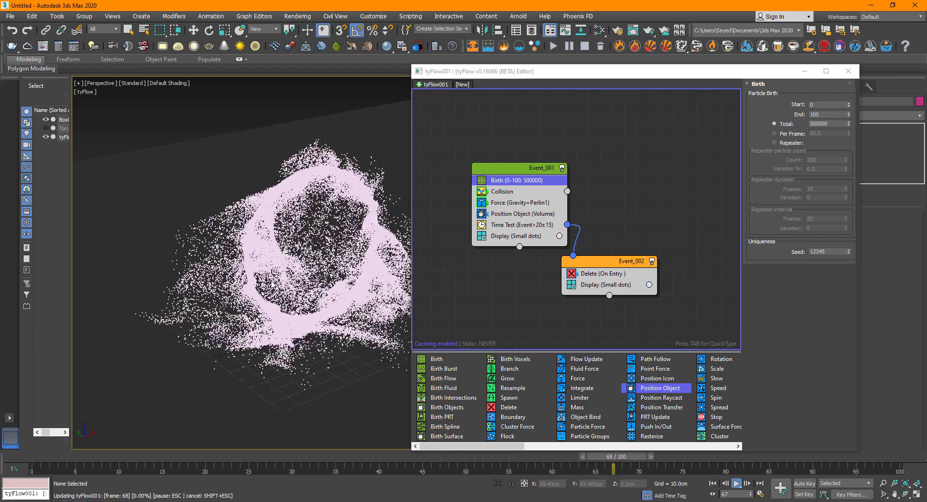
pyautogui.press('/')
pyautogui.press('w')
pyautogui.moveTo(145, 458); pyautogui.dragTo(41, 463)
# Step: Add a Shape operator below Birth in Event_001 and set its mesh type to 3D Sphere (LowRes)
pyautogui.click(520, 169)
pyautogui.press('Tab')
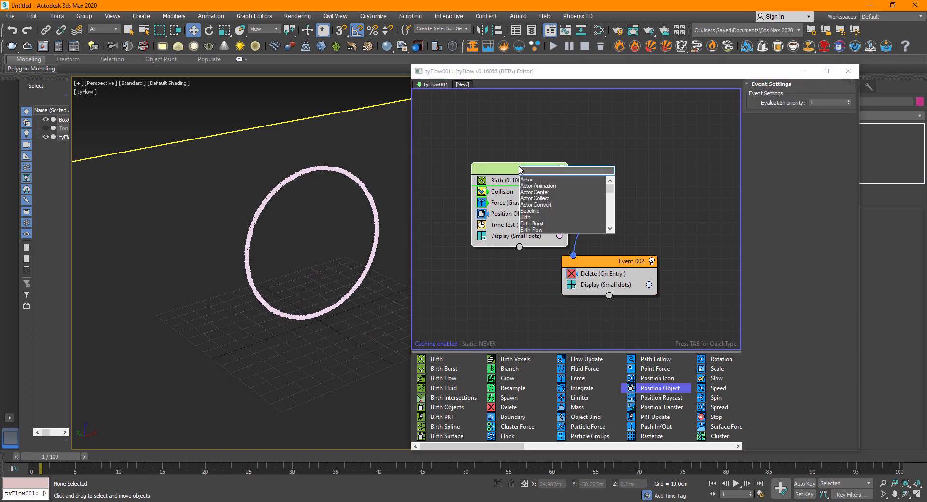
pyautogui.write('shape')
pyautogui.press('Return')
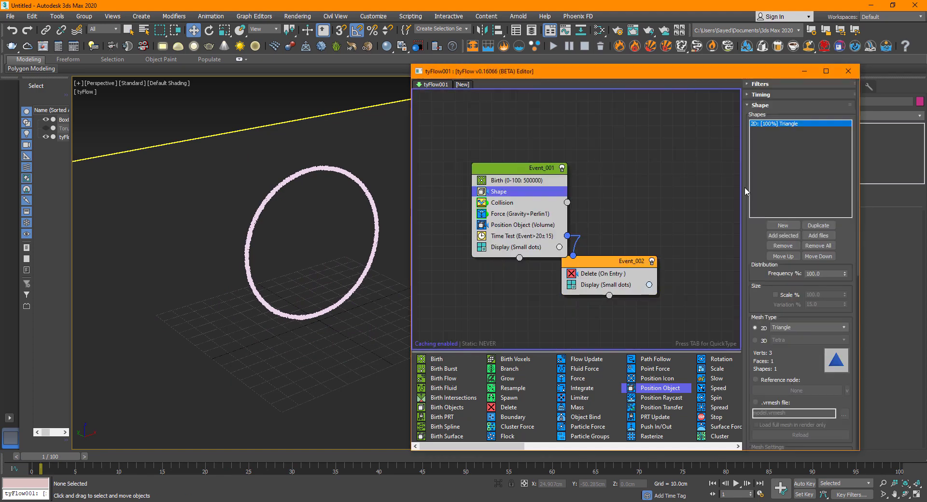
pyautogui.click(763, 341)
pyautogui.click(807, 340)
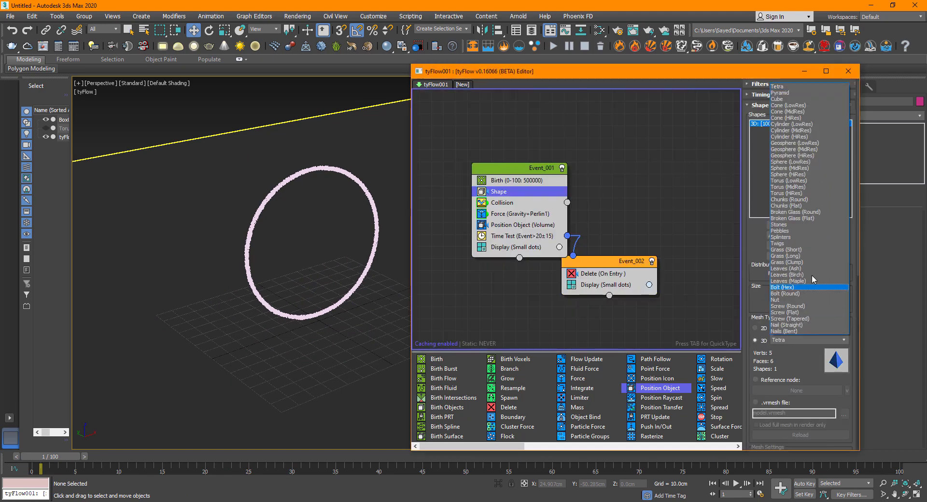
pyautogui.click(797, 162)
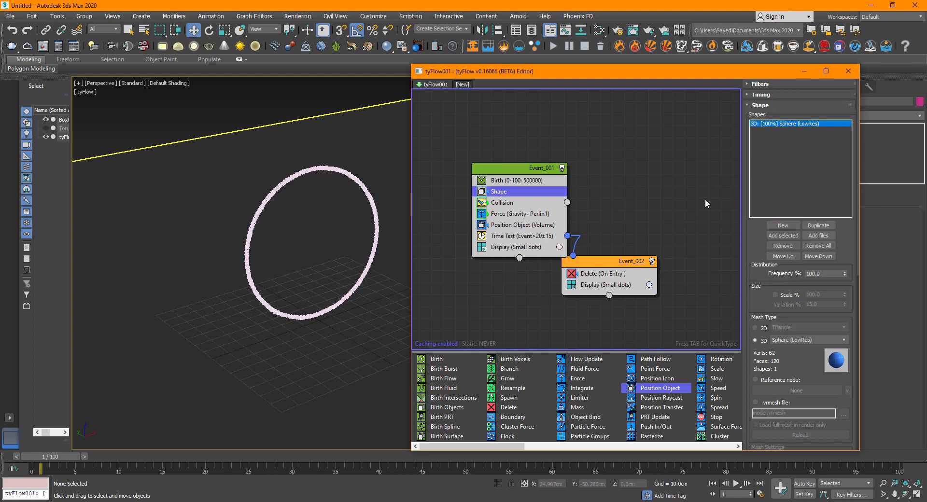
# Step: Enable scaling for the sphere shape with scale 15% and variation 20%, and play the simulation
pyautogui.click(776, 295)
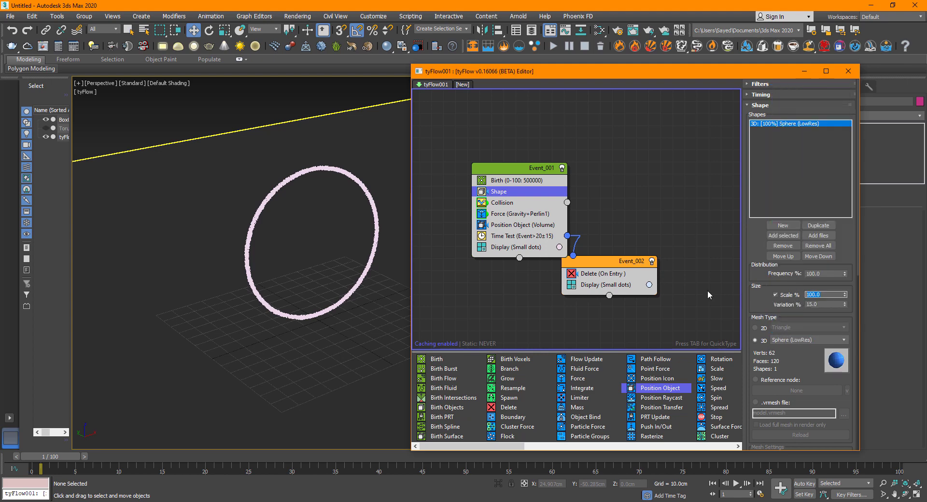
pyautogui.write('15')
pyautogui.press('Tab')
pyautogui.write('20')
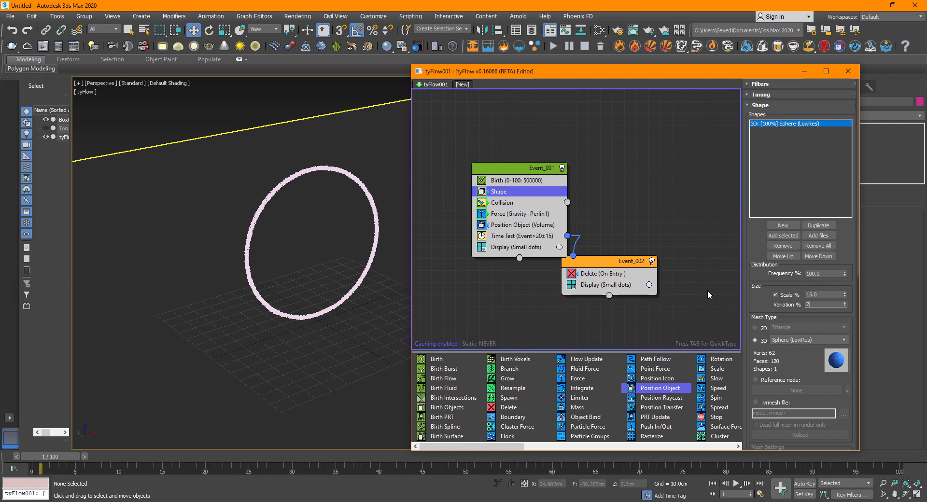
pyautogui.click(253, 103)
pyautogui.press('/')
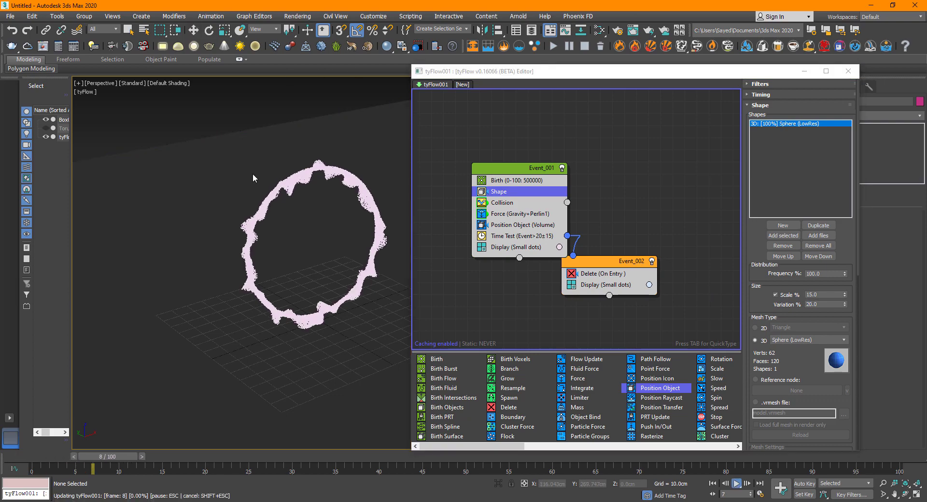
# Step: Stop the playback and set the display type of Event_001's Display operator to Geometry
pyautogui.press('/')
pyautogui.press('w')
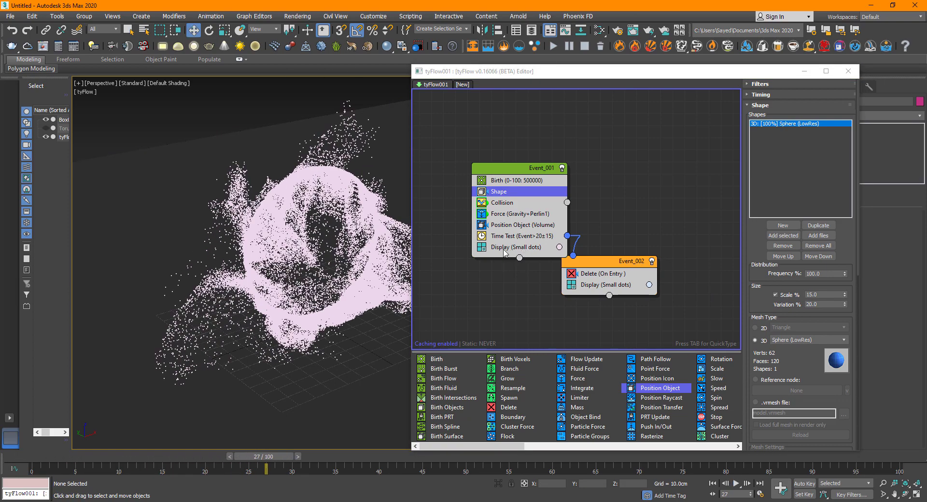
pyautogui.click(501, 249)
pyautogui.click(771, 103)
pyautogui.click(771, 150)
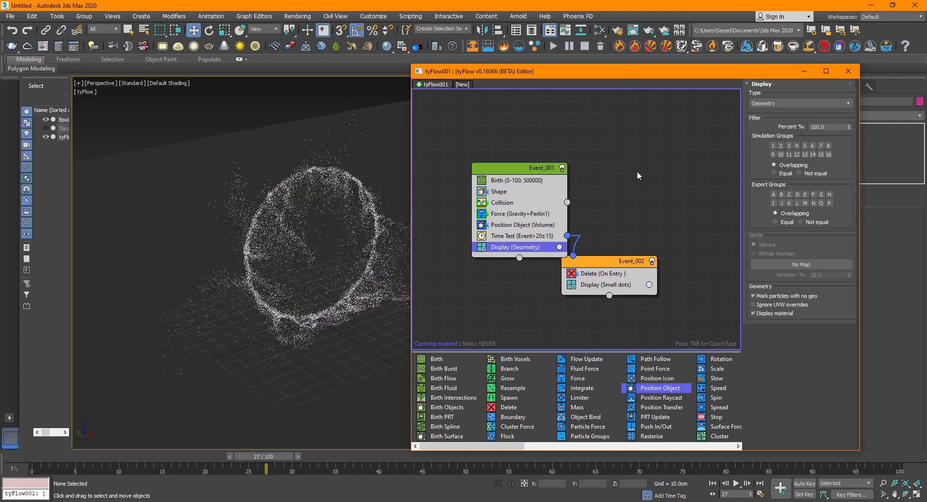
# Step: Play the simulation and scrub through the frames to examine the portal's particles displayed as geometry
pyautogui.click(253, 118)
pyautogui.press('/')
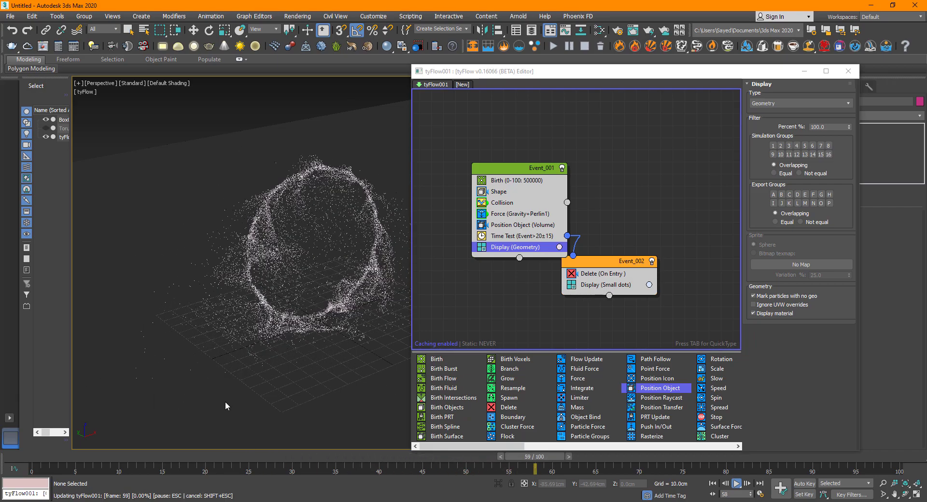
pyautogui.click(154, 456)
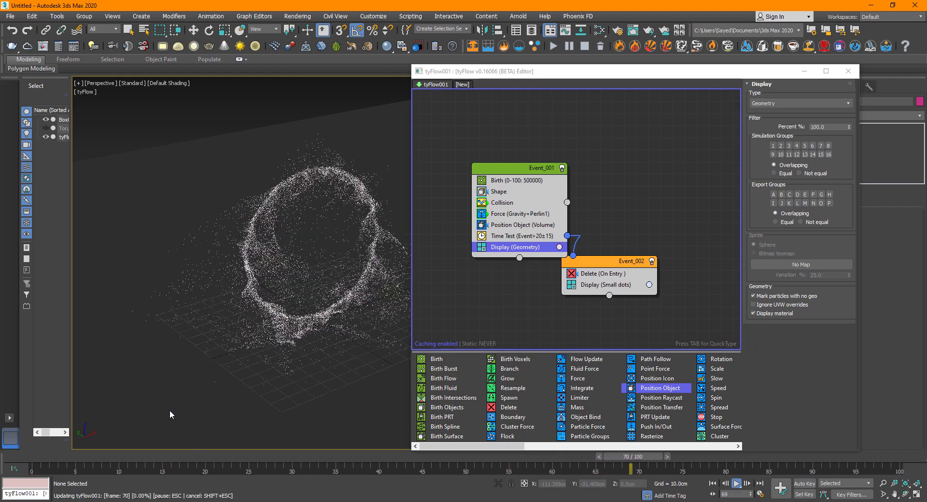
pyautogui.click(193, 456)
pyautogui.moveTo(193, 457); pyautogui.dragTo(286, 457)
pyautogui.press('/')
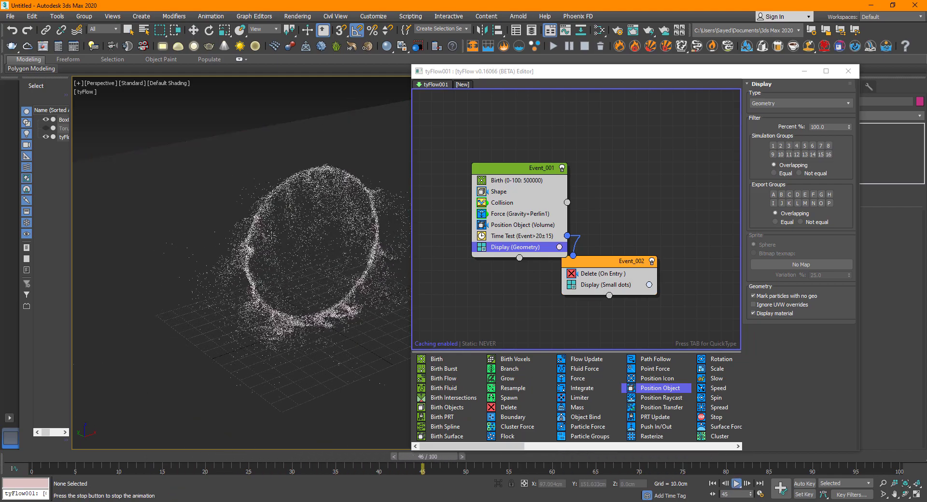
pyautogui.press('/')
pyautogui.moveTo(110, 457); pyautogui.dragTo(171, 465)
# Step: Switch the Force operator's Built-in Noise Layer 1 from Perlin to Turb
pyautogui.click(543, 214)
pyautogui.moveTo(793, 352); pyautogui.dragTo(770, 242)
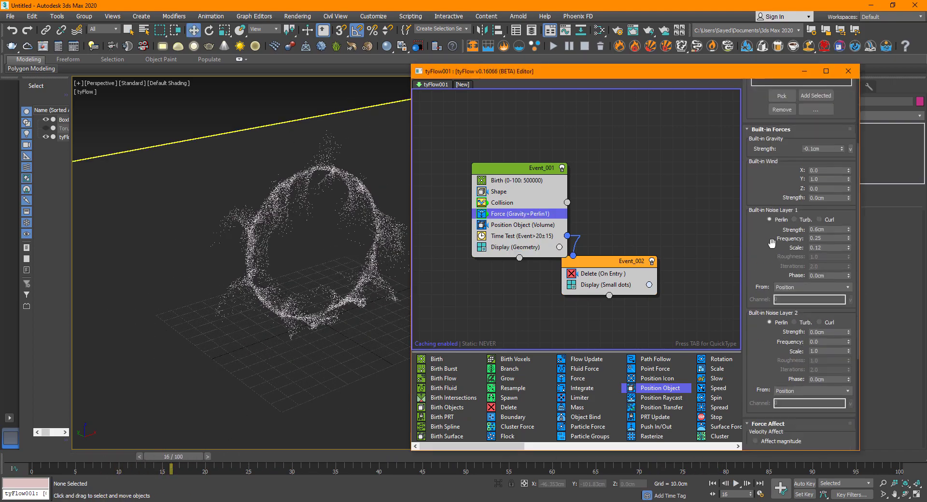
pyautogui.click(807, 220)
# Step: Set the Force operator's Built-in Noise Layer 2 to Turb. with strength 0.2 cm, frequency 0.1 and scale 0.025
pyautogui.click(797, 322)
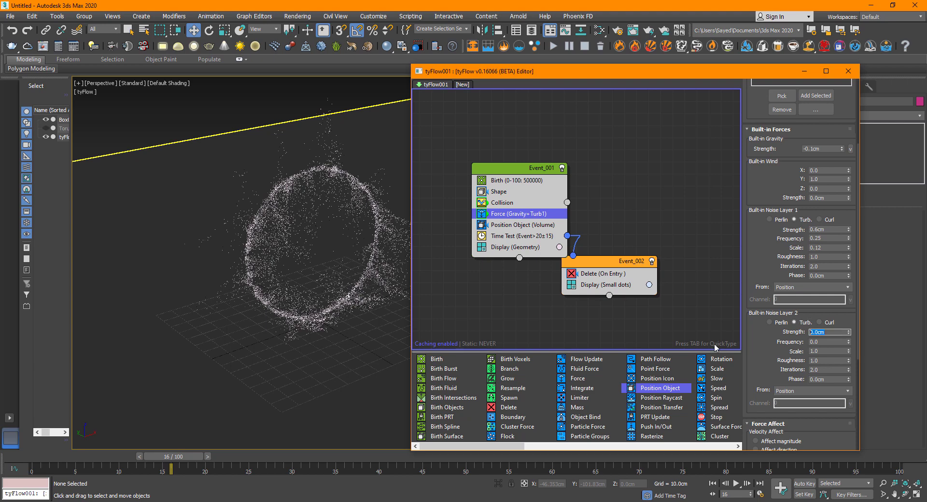
pyautogui.write('0.2')
pyautogui.press('Tab')
pyautogui.write('0.1')
pyautogui.press('Tab')
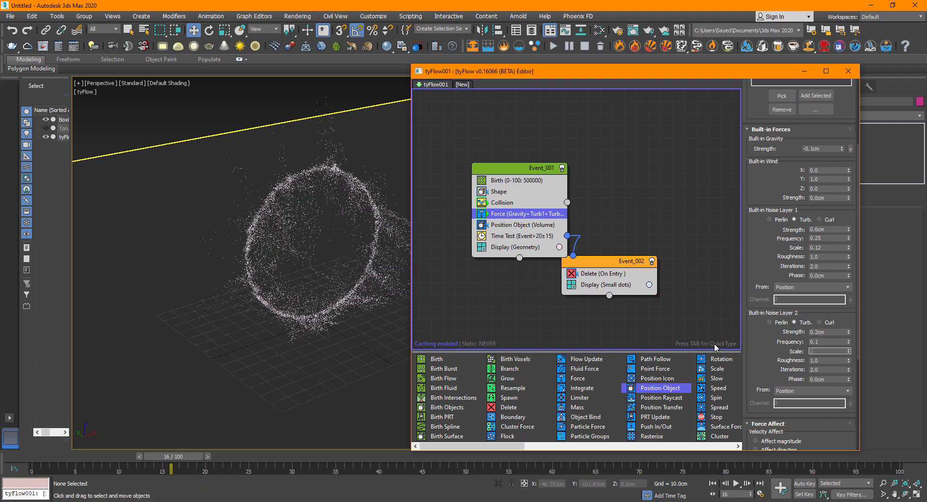
pyautogui.write('0.025')
pyautogui.press('Return')
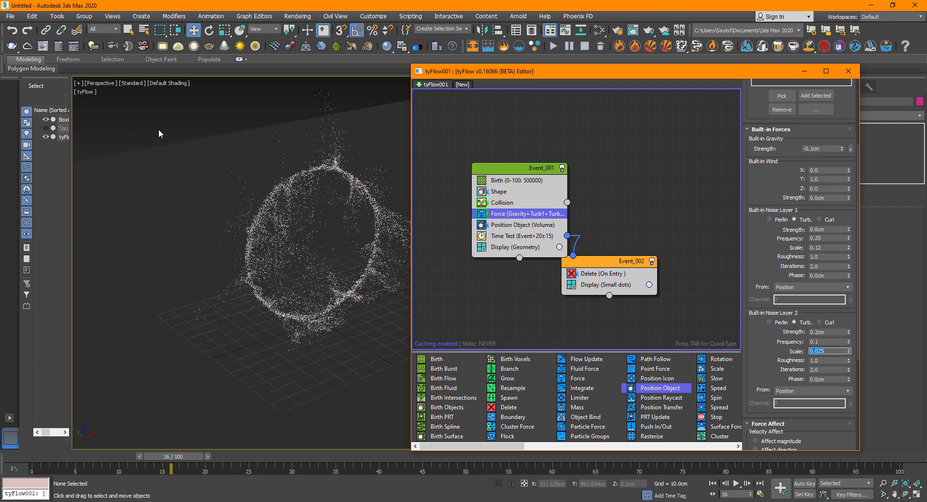
# Step: Play the simulation and examine the turbulent particle motion up close and from different angles
pyautogui.click(167, 116)
pyautogui.press('/')
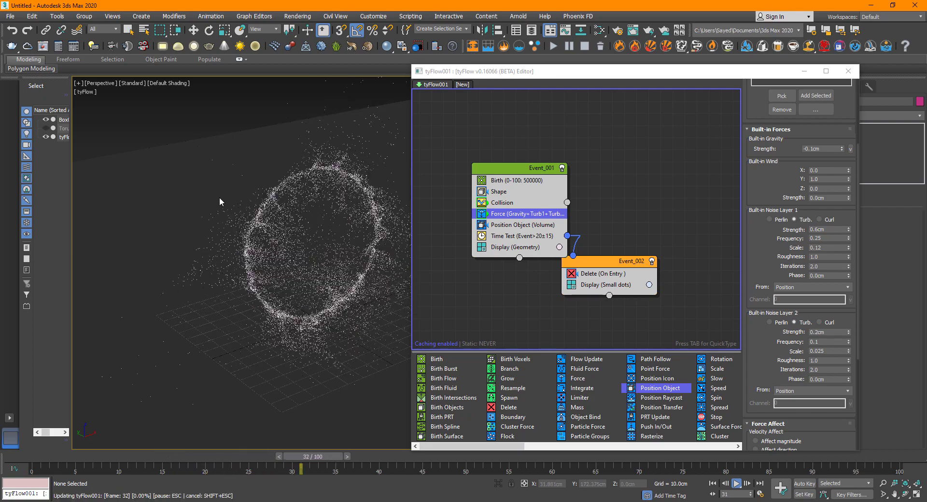
pyautogui.click(129, 454)
pyautogui.press('/')
pyautogui.press('/')
pyautogui.scroll(4, 310, 289)
pyautogui.scroll(-2, 311, 290)
pyautogui.moveTo(310, 290)
pyautogui.keyDown('alt'); pyautogui.mouseDown(button='middle')
pyautogui.moveTo(242, 286)
pyautogui.moveTo(267, 269)
pyautogui.mouseUp(button='middle'); pyautogui.keyUp('alt')
pyautogui.scroll(2, 269, 270)
pyautogui.press('F4')
pyautogui.press('F4')
pyautogui.scroll(-3, 356, 263)
pyautogui.moveTo(356, 263); pyautogui.dragTo(349, 267, button='middle')
pyautogui.press('/')
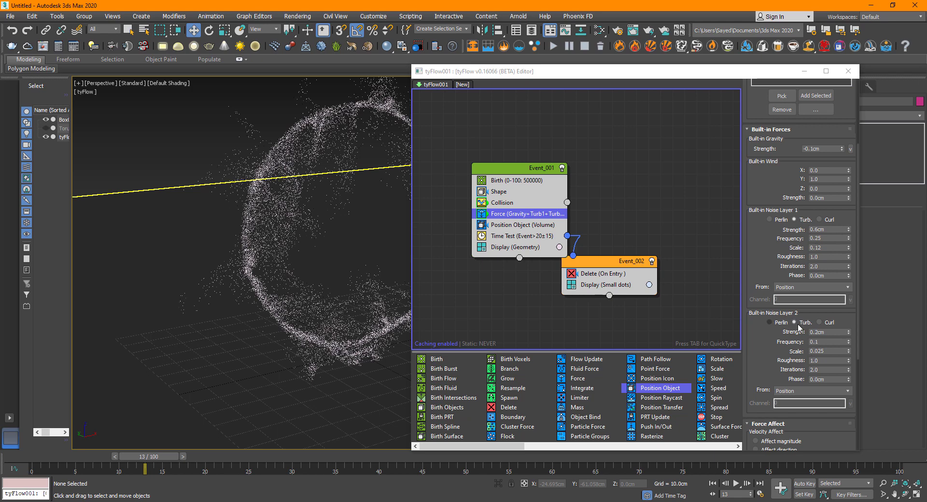
# Step: Reset Noise Layer 2's strength, frequency and scale to 0, and set Noise Layer 1's scale to 0.2
pyautogui.rightClick(848, 332)
pyautogui.rightClick(848, 341)
pyautogui.rightClick(847, 351)
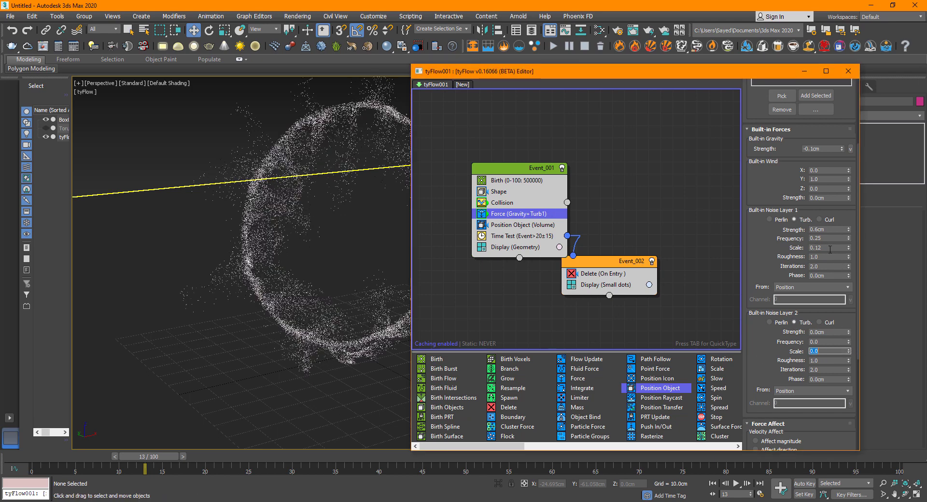
pyautogui.press('Return')
# Step: Replay the simulation to examine how the portal particles spread with the changed noise scale
pyautogui.click(166, 159)
pyautogui.press('/')
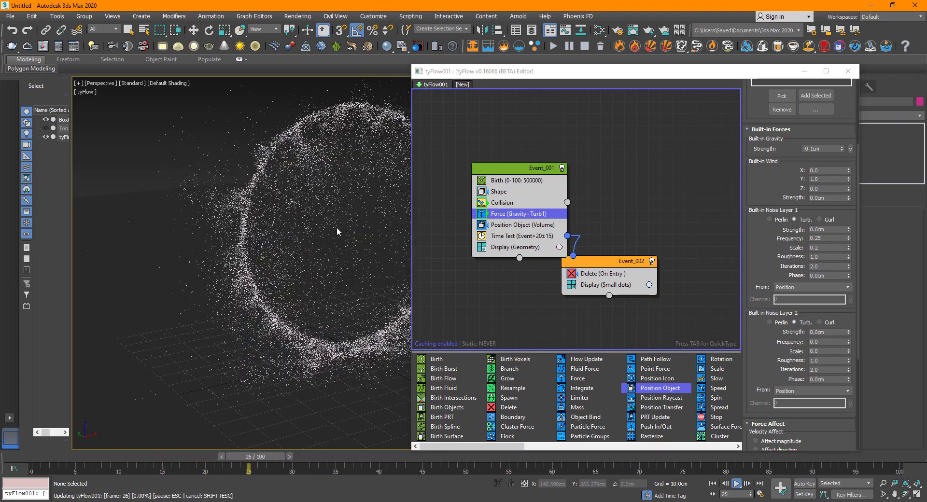
pyautogui.press('/')
pyautogui.scroll(-4, 319, 255)
pyautogui.keyDown('alt'); pyautogui.moveTo(318, 254); pyautogui.dragTo(335, 263, button='middle'); pyautogui.keyUp('alt')
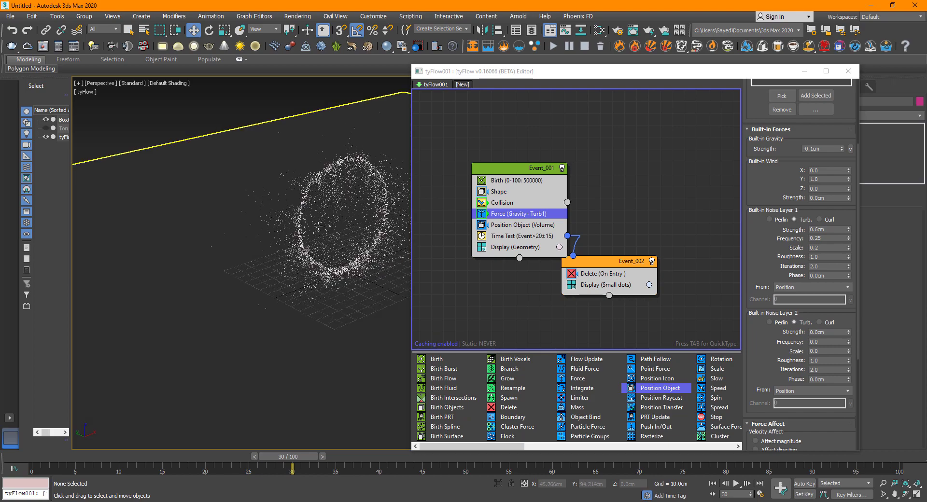
pyautogui.scroll(4, 330, 224)
pyautogui.press('/')
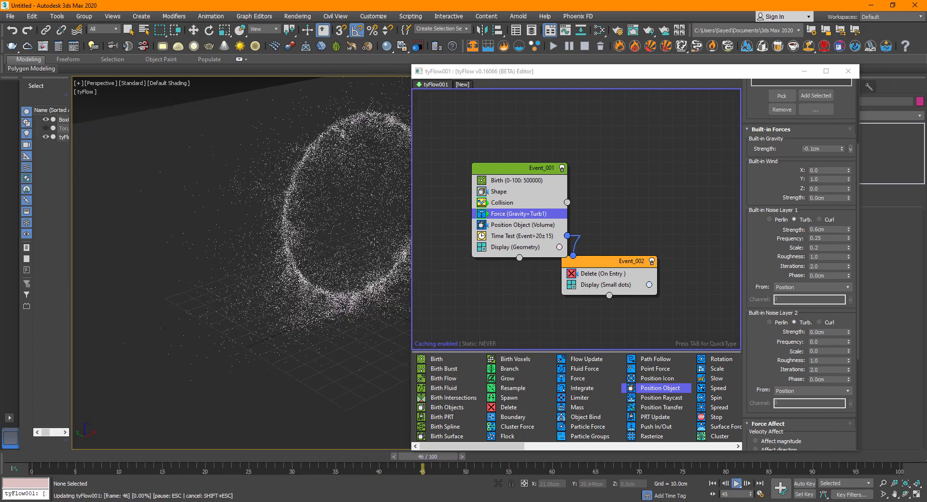
pyautogui.press('/')
# Step: Add a Mesh operator to the end of Event_001 and another below Delete in Event_002
pyautogui.click(530, 156)
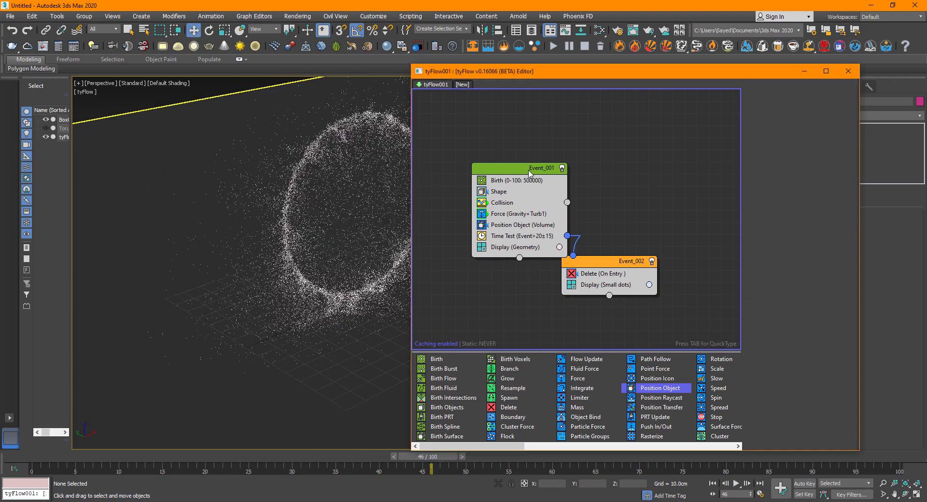
pyautogui.click(530, 169)
pyautogui.press('Tab')
pyautogui.write('mesh')
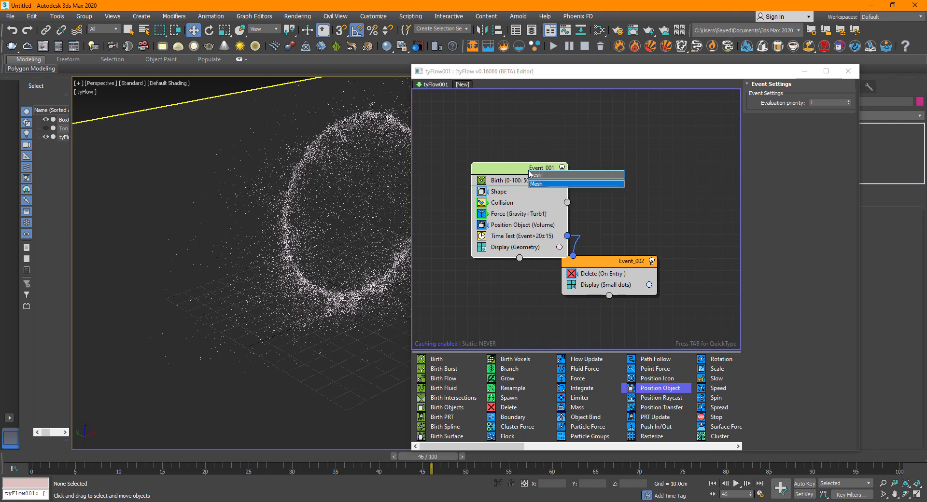
pyautogui.press('Return')
pyautogui.moveTo(507, 195); pyautogui.dragTo(517, 266)
pyautogui.moveTo(578, 275); pyautogui.dragTo(611, 289)
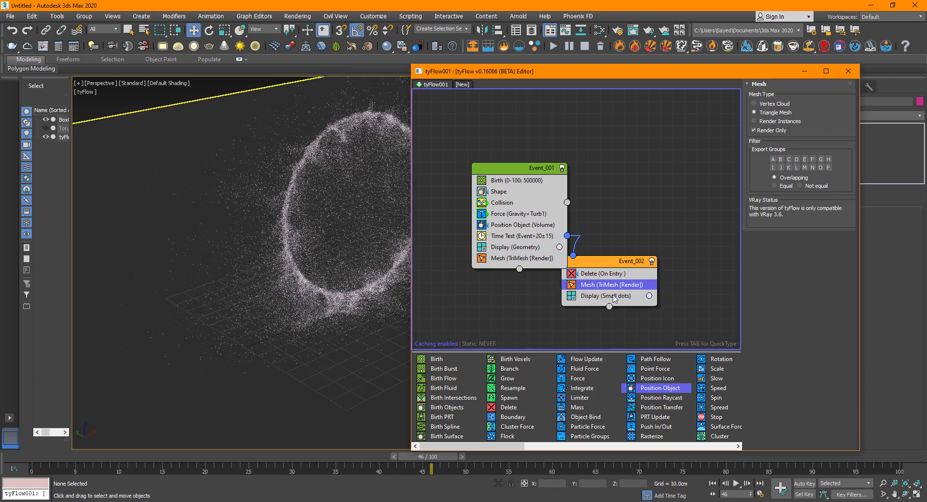
# Step: Go to frame 21 of the animation and close the tyFlow editor
pyautogui.click(127, 458)
pyautogui.moveTo(111, 456); pyautogui.dragTo(202, 456)
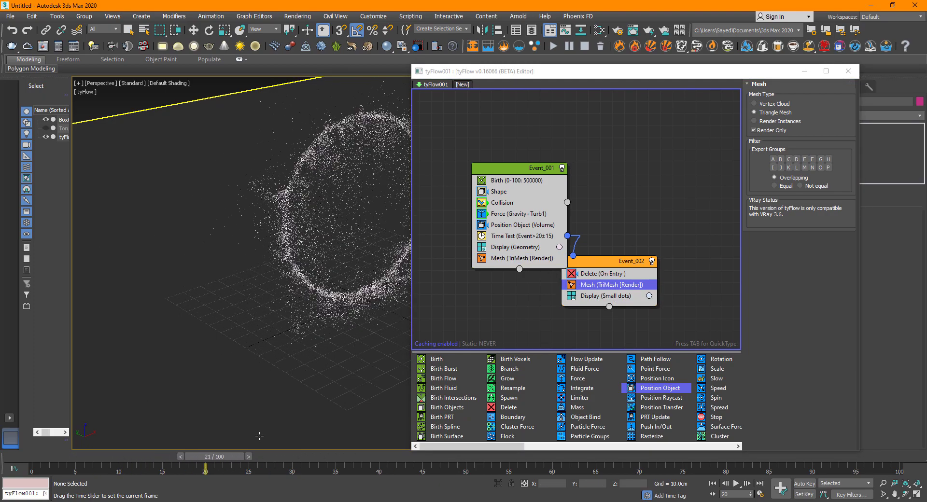
pyautogui.click(849, 70)
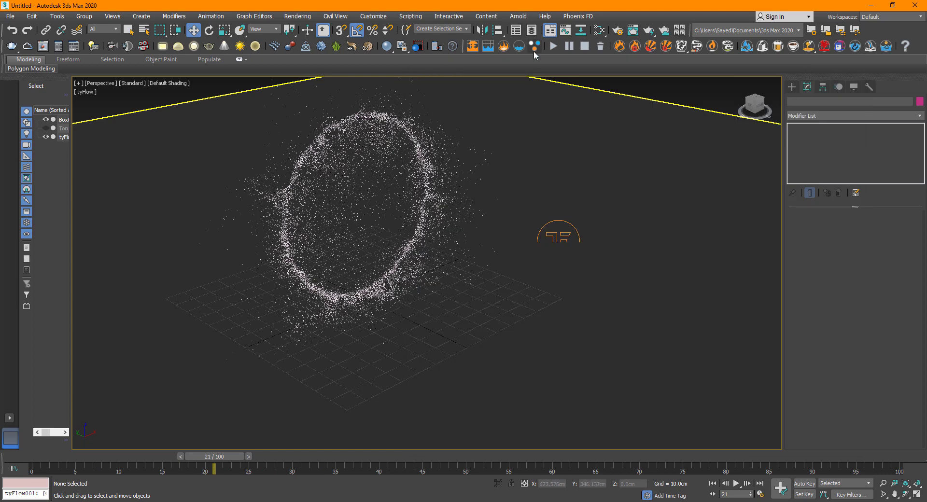
# Step: Set the production renderer to V-Ray Next, update 3.1 and close the render setup
pyautogui.click(614, 33)
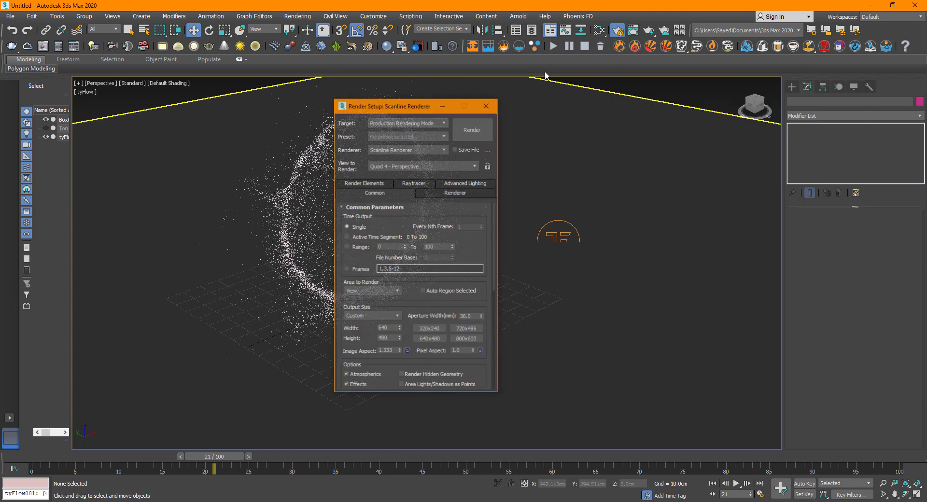
pyautogui.click(383, 151)
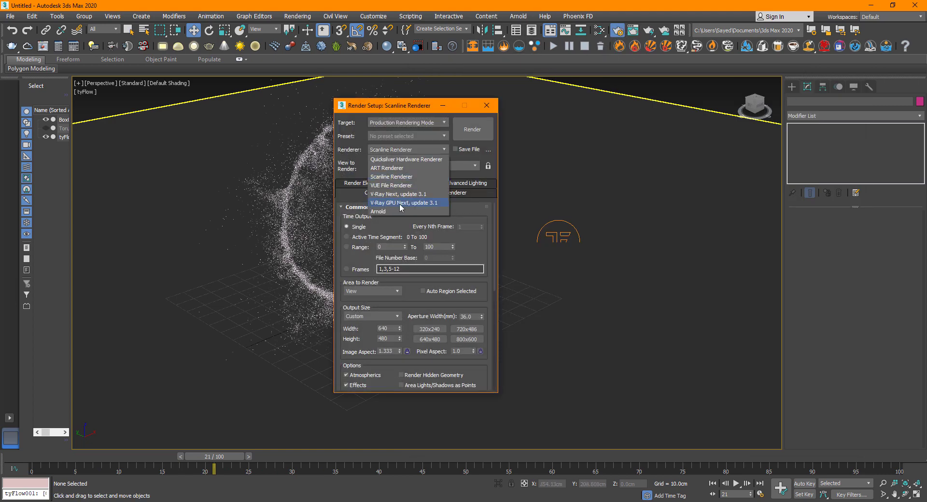
pyautogui.click(396, 194)
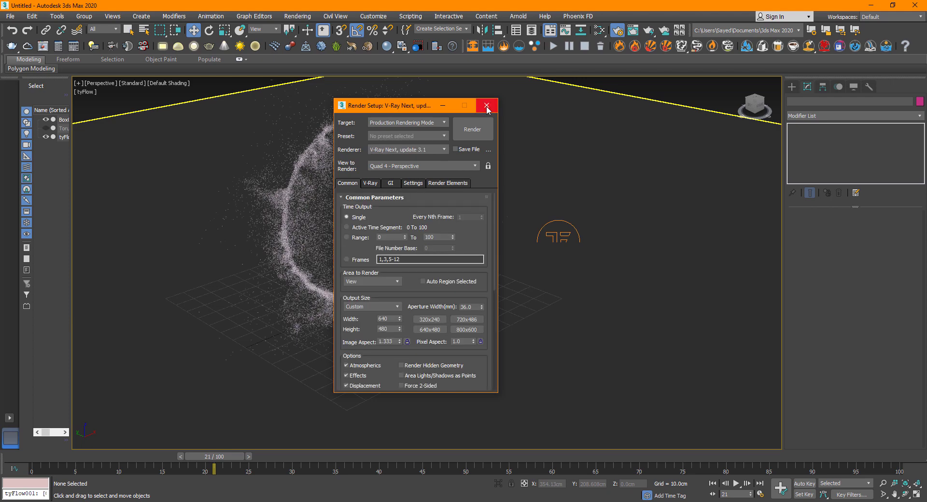
pyautogui.click(487, 106)
# Step: Give the floor box's Standard material a near-black ambient color, and turn off the edged-faces display
pyautogui.press('F4')
pyautogui.moveTo(410, 275); pyautogui.dragTo(424, 289, button='middle')
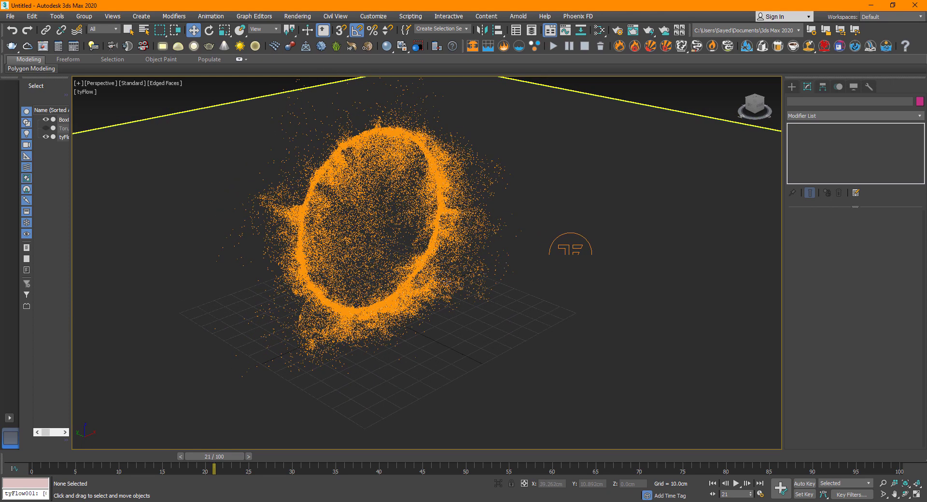
pyautogui.click(645, 279)
pyautogui.press('m')
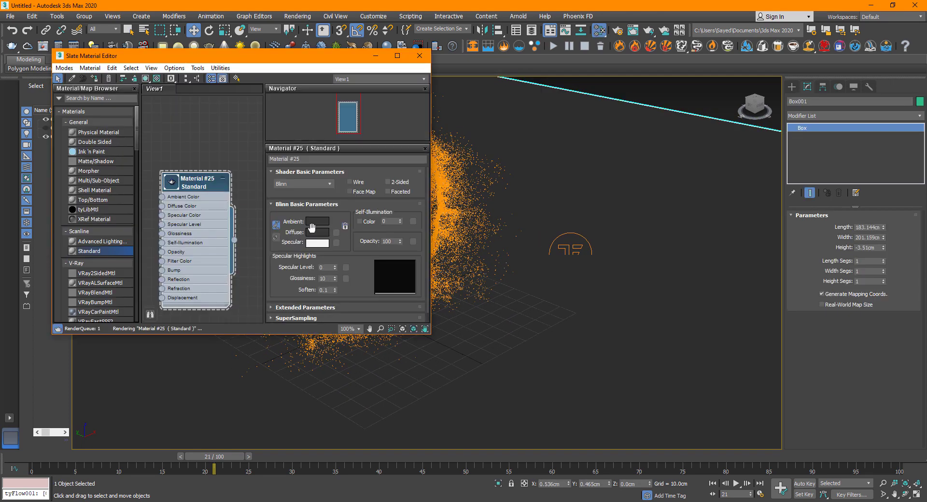
pyautogui.click(314, 225)
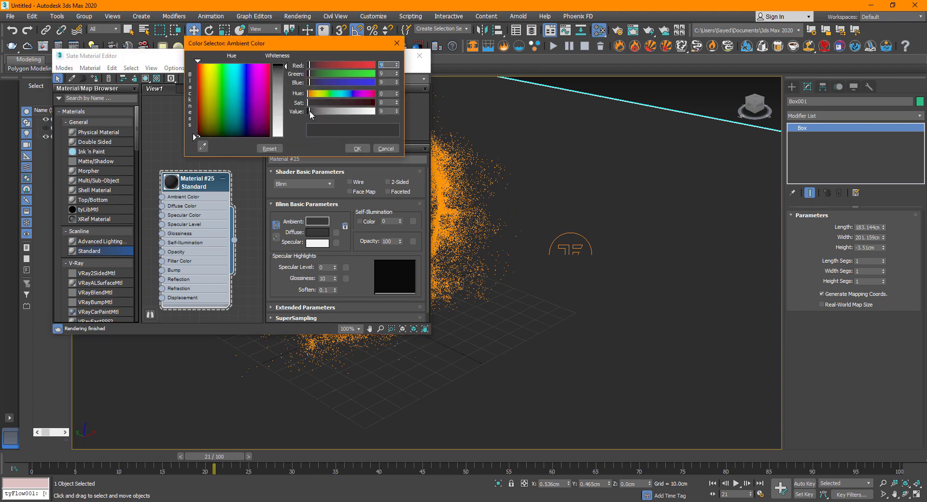
pyautogui.click(354, 148)
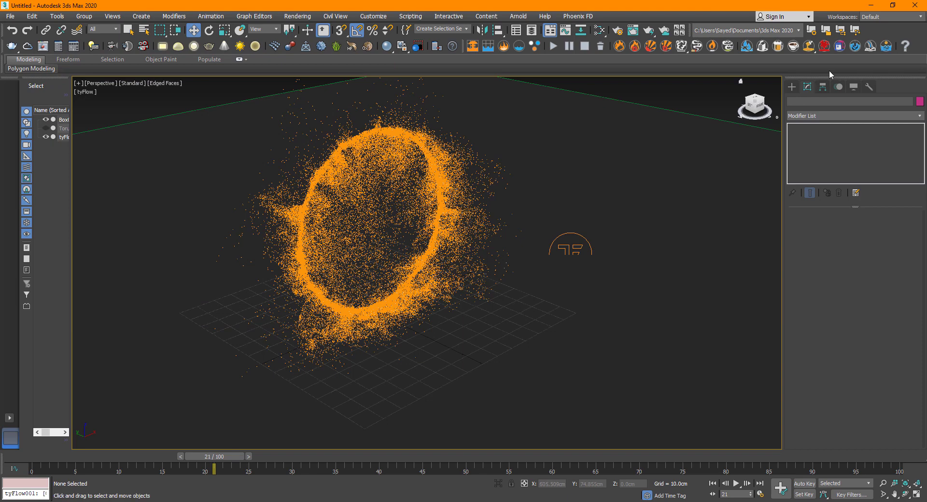
pyautogui.press('F4')
# Step: Create a sphere-type VRayLight with a radius of about 30 cm at the base of the portal
pyautogui.click(791, 87)
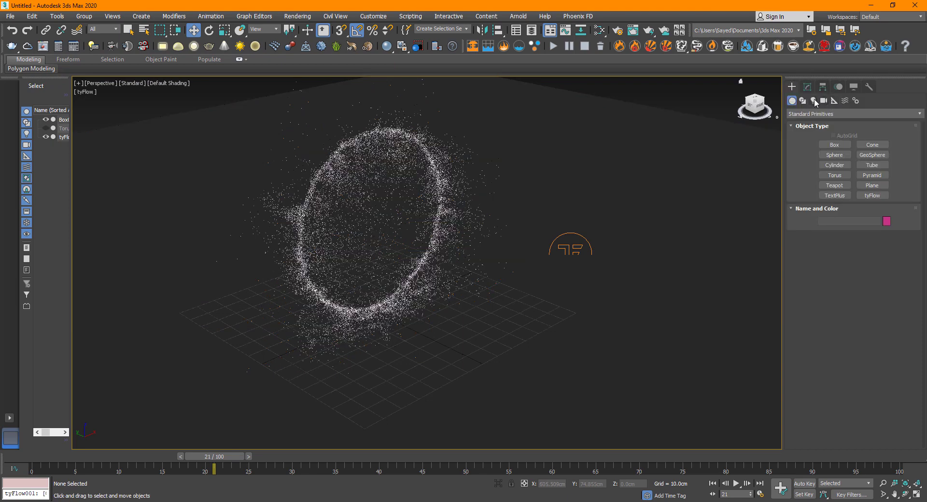
pyautogui.click(814, 100)
pyautogui.click(821, 113)
pyautogui.click(859, 151)
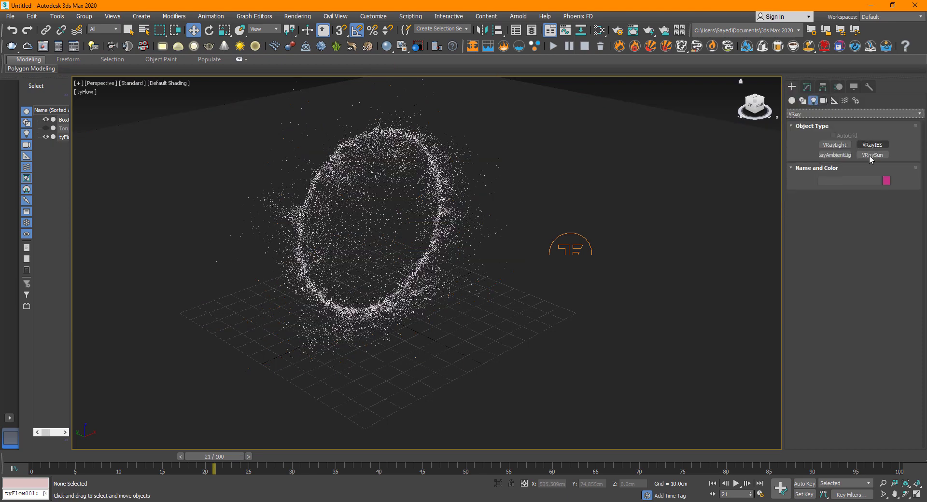
pyautogui.click(842, 146)
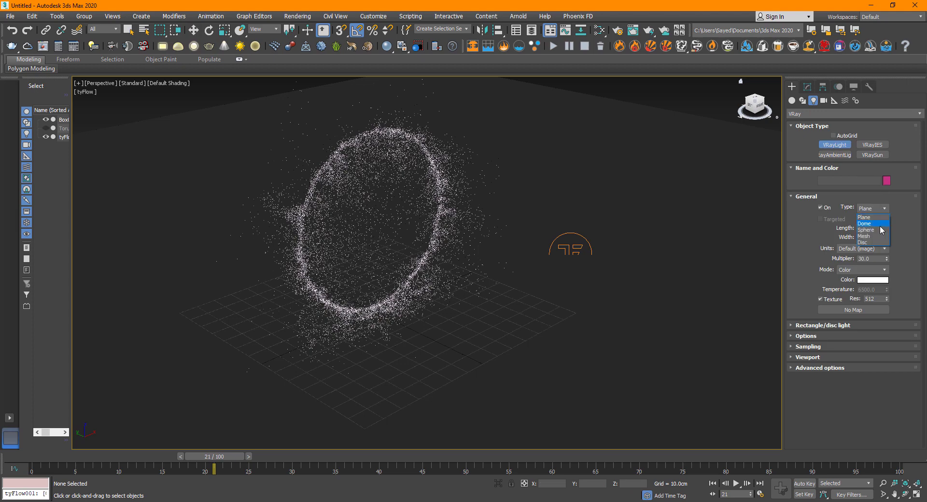
pyautogui.click(871, 230)
pyautogui.moveTo(396, 307); pyautogui.dragTo(354, 289)
pyautogui.press('w')
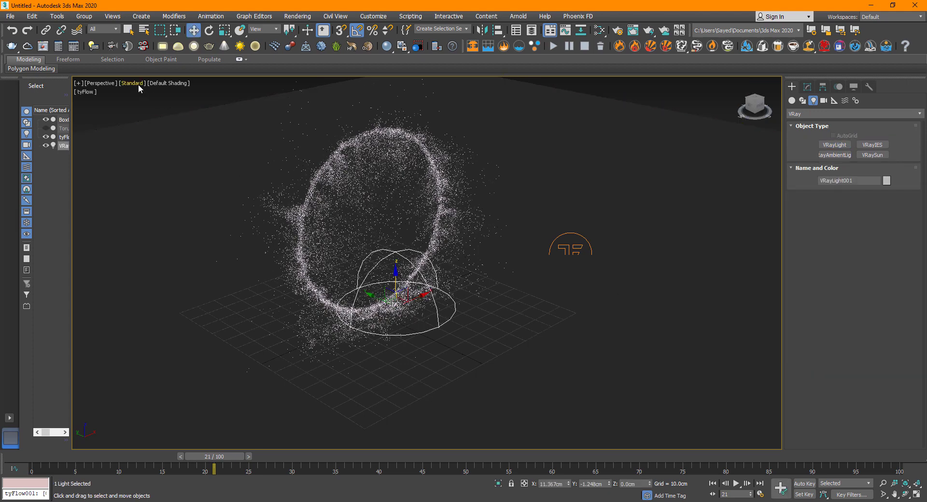
# Step: Start live V-Ray rendering in the perspective viewport and raise the sphere light to about Z 22.8 cm
pyautogui.click(137, 83)
pyautogui.click(159, 103)
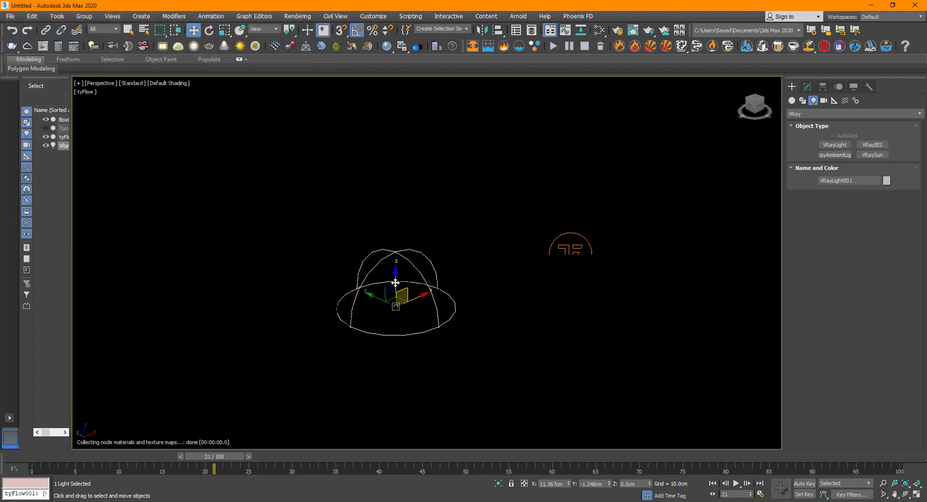
pyautogui.moveTo(395, 279); pyautogui.dragTo(390, 241)
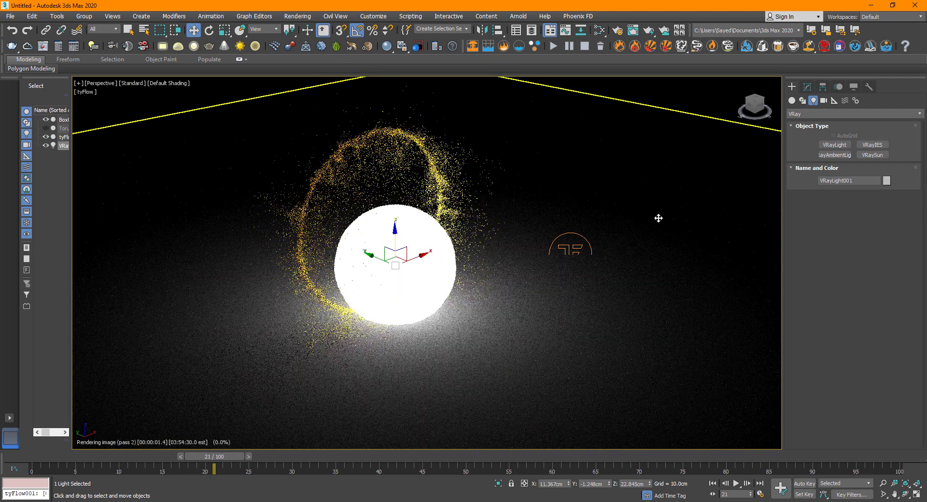
# Step: Enable the Invisible option for the V-Ray sphere light
pyautogui.click(810, 90)
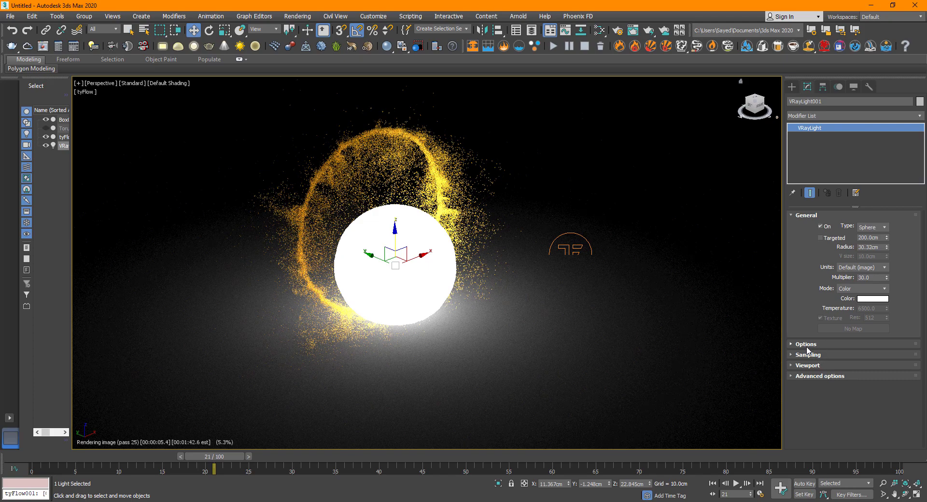
pyautogui.click(805, 344)
pyautogui.click(830, 361)
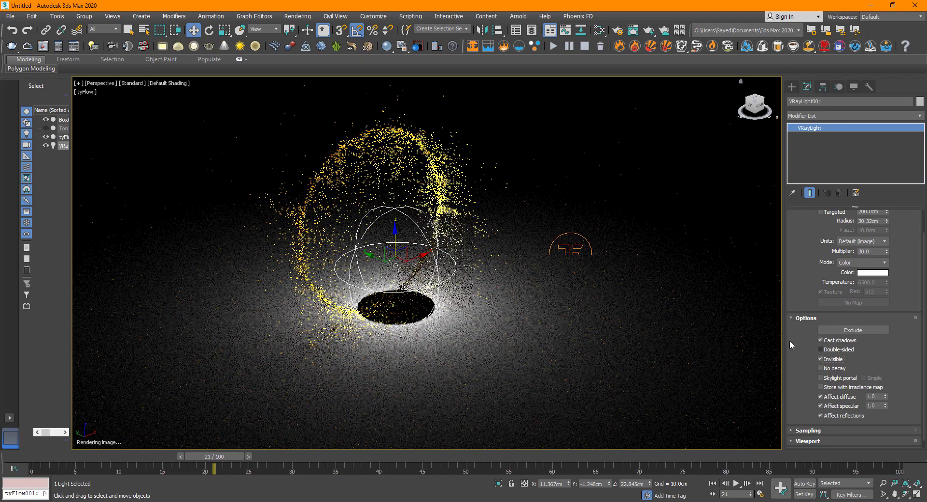
# Step: Scale the V-Ray sphere light uniformly down to about 51% and lower it to about Z 17.5 cm
pyautogui.press('r')
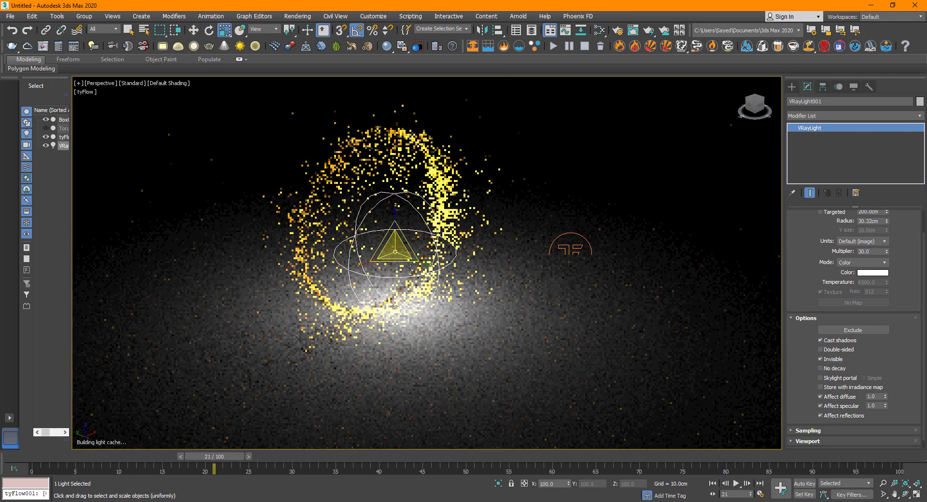
pyautogui.moveTo(371, 256); pyautogui.dragTo(435, 320)
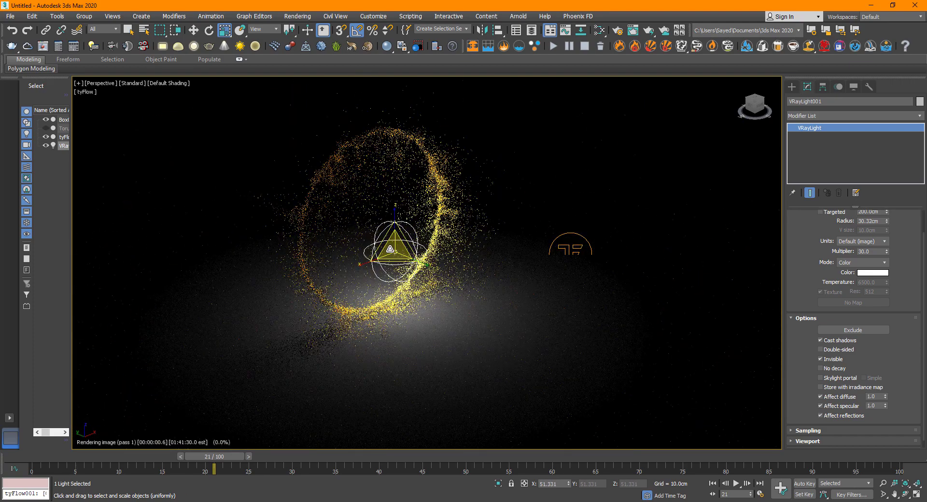
pyautogui.press('w')
pyautogui.moveTo(396, 245)
pyautogui.mouseDown()
pyautogui.moveTo(400, 265)
pyautogui.moveTo(396, 248)
pyautogui.mouseUp()
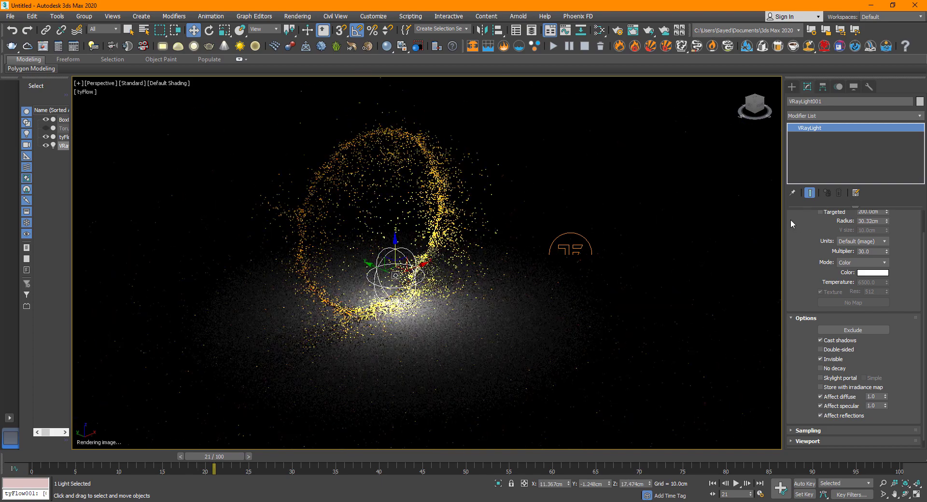
# Step: Set the sphere light's multiplier to 121 and change its color to a warm orange
pyautogui.scroll(2, 849, 246)
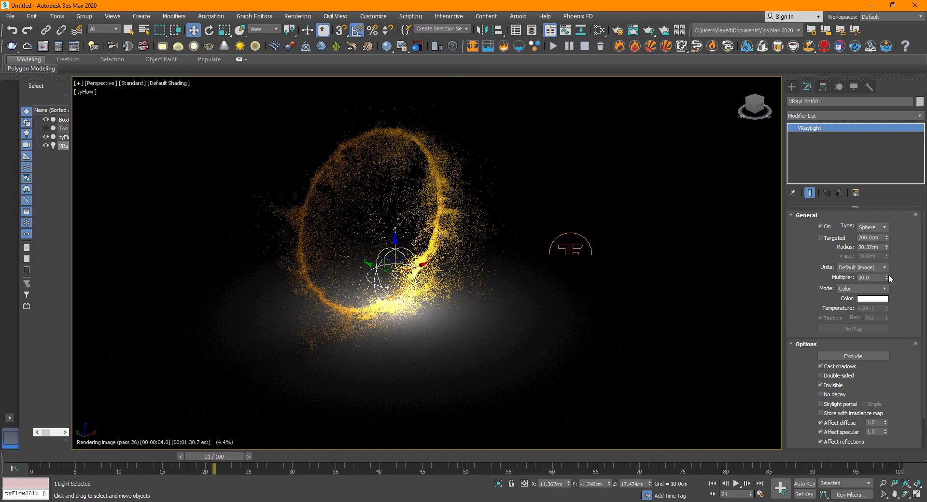
pyautogui.moveTo(887, 277); pyautogui.dragTo(886, 233)
pyautogui.click(871, 299)
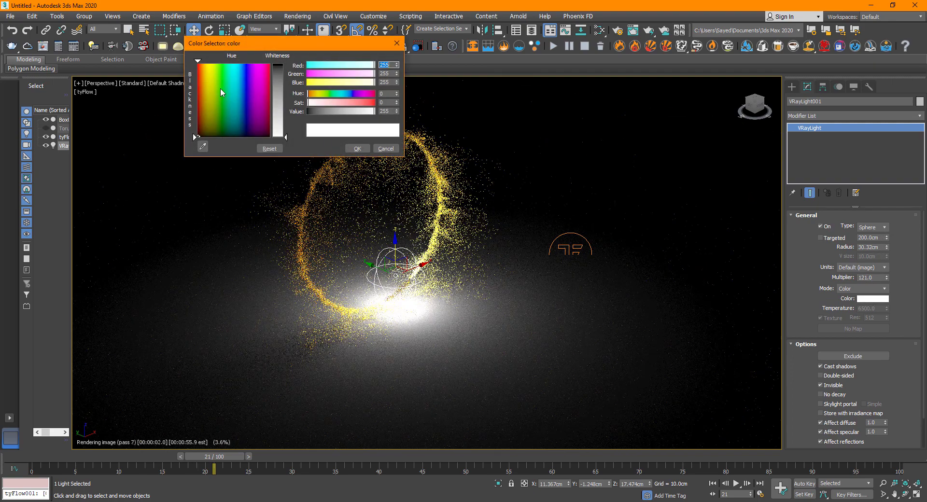
pyautogui.moveTo(216, 87); pyautogui.dragTo(206, 75)
pyautogui.moveTo(283, 86); pyautogui.dragTo(282, 66)
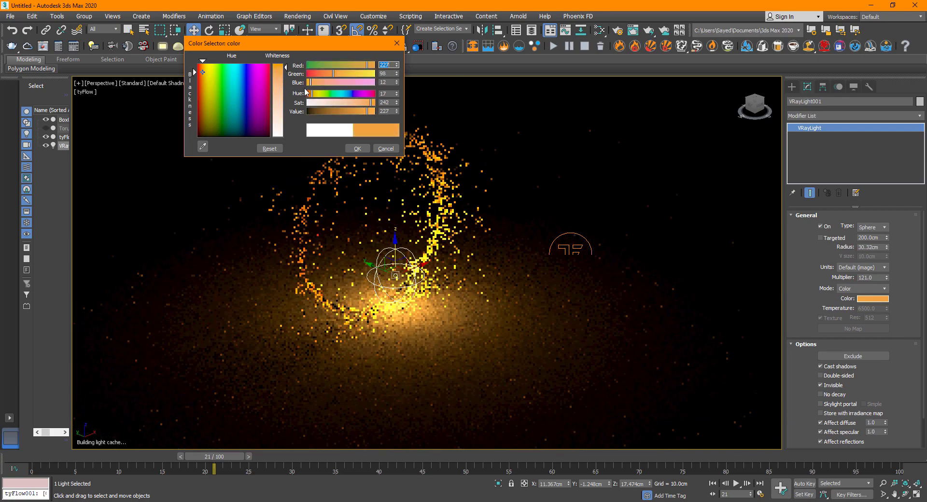
pyautogui.moveTo(359, 114); pyautogui.dragTo(362, 128)
pyautogui.click(356, 149)
# Step: Frame the portal more closely, deselect everything, and switch the perspective viewport from live V-Ray rendering back to standard shading
pyautogui.click(533, 321)
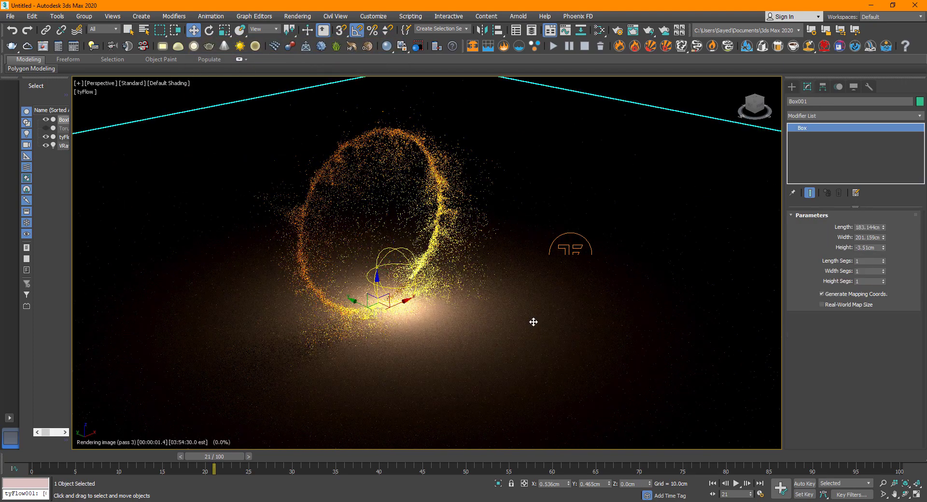
pyautogui.scroll(3, 463, 282)
pyautogui.keyDown('alt'); pyautogui.moveTo(465, 285); pyautogui.dragTo(451, 297, button='middle'); pyautogui.keyUp('alt')
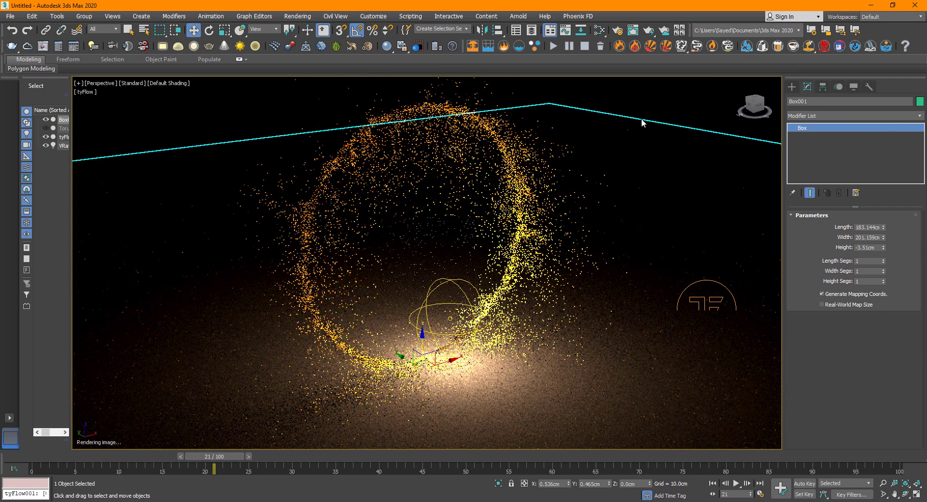
pyautogui.click(651, 108)
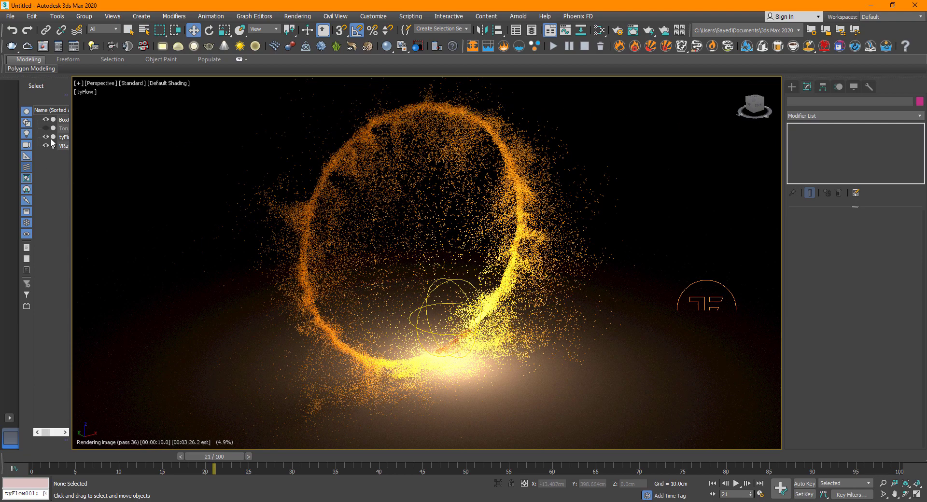
pyautogui.click(137, 86)
pyautogui.moveTo(270, 103)
pyautogui.click(347, 104)
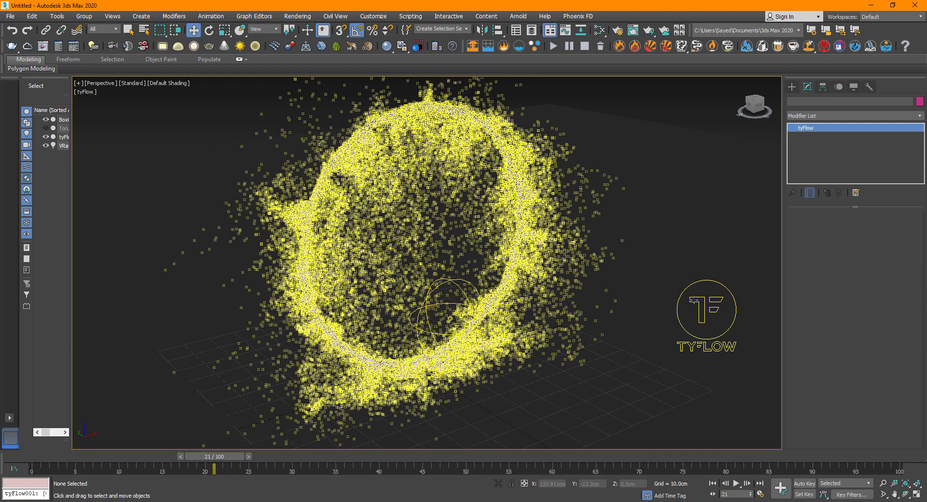
# Step: Set the scale of the Shape operator in tyFlow's Event_001 to 20%, and turn off the edged-faces display
pyautogui.click(693, 300)
pyautogui.click(829, 237)
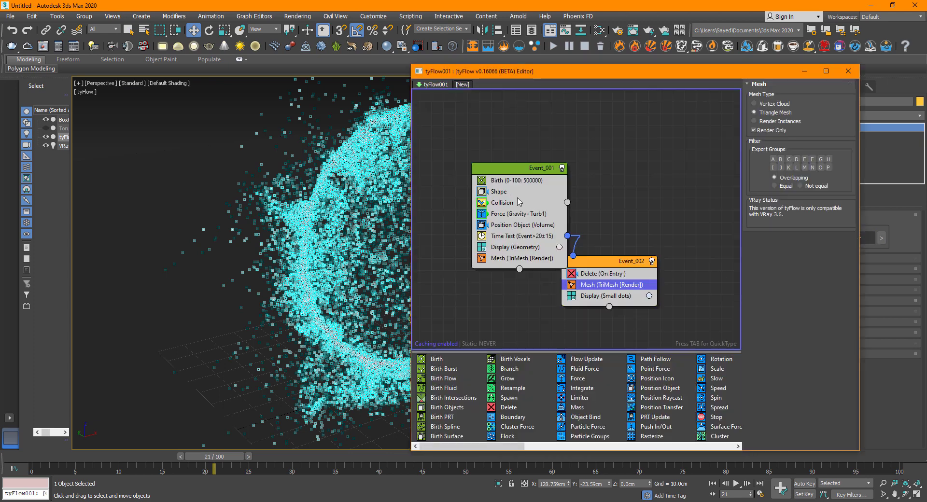
pyautogui.click(519, 191)
pyautogui.moveTo(829, 294); pyautogui.dragTo(768, 297)
pyautogui.write('20')
pyautogui.press('Return')
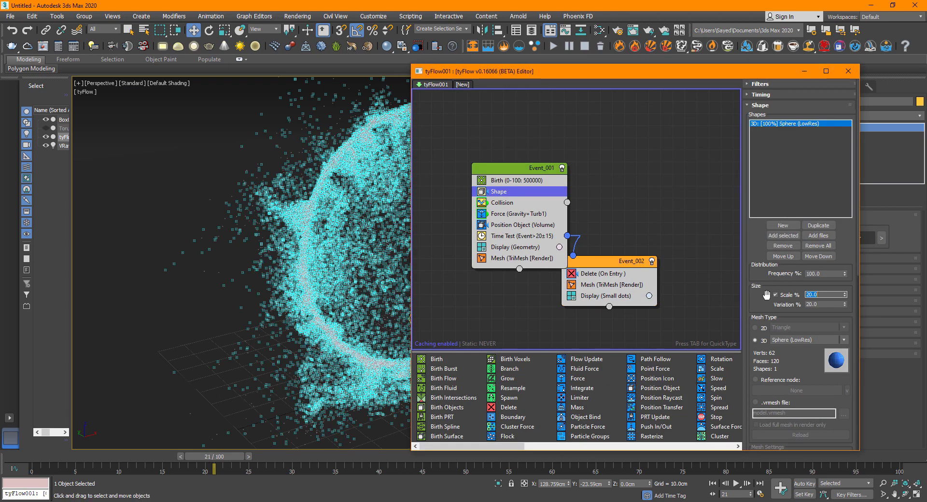
pyautogui.click(848, 71)
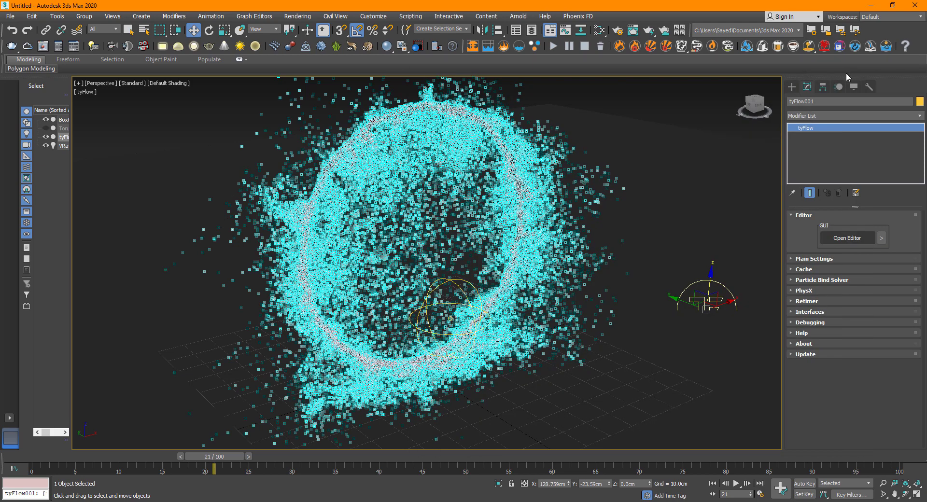
pyautogui.click(676, 117)
pyautogui.press('F4')
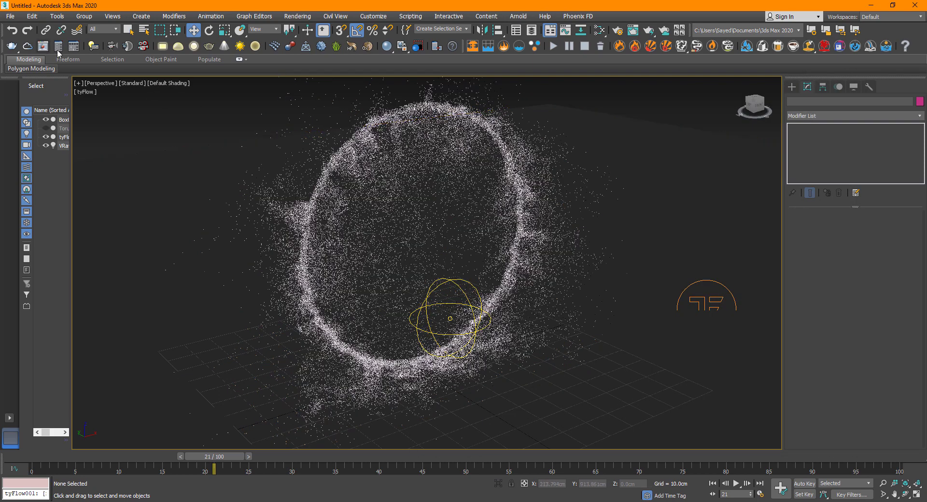
# Step: Apply the ArchViz interior preset in V-Ray Quick Settings, with GI quality at 3% and AA quality at 16%
pyautogui.click(74, 46)
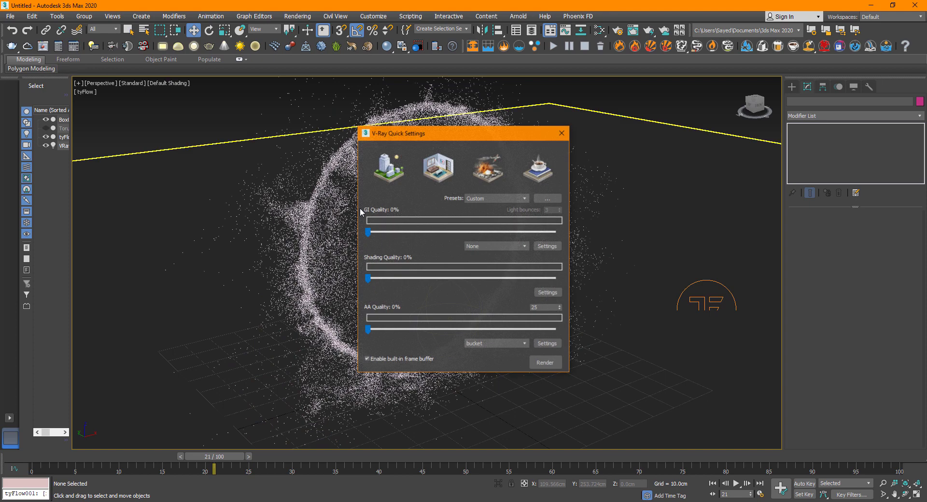
pyautogui.click(430, 178)
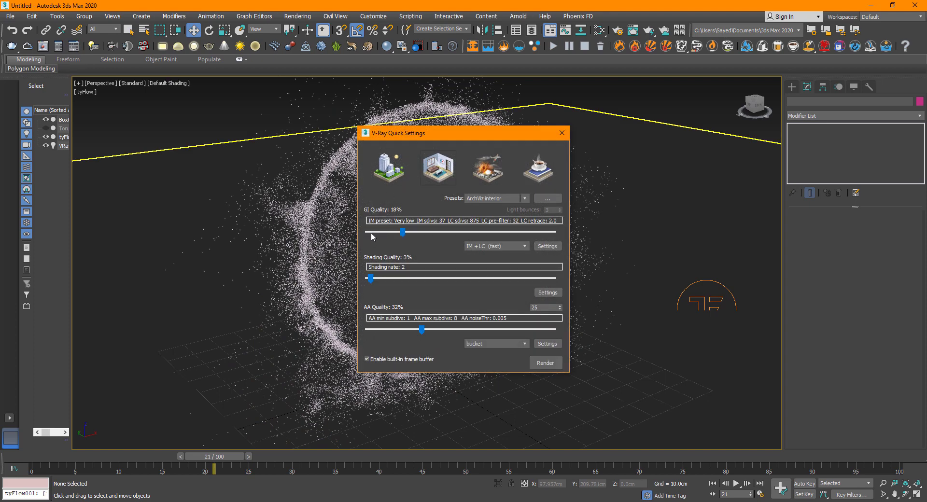
pyautogui.moveTo(371, 232)
pyautogui.mouseDown()
pyautogui.moveTo(402, 232)
pyautogui.moveTo(368, 233)
pyautogui.mouseUp()
pyautogui.moveTo(421, 330); pyautogui.dragTo(389, 331)
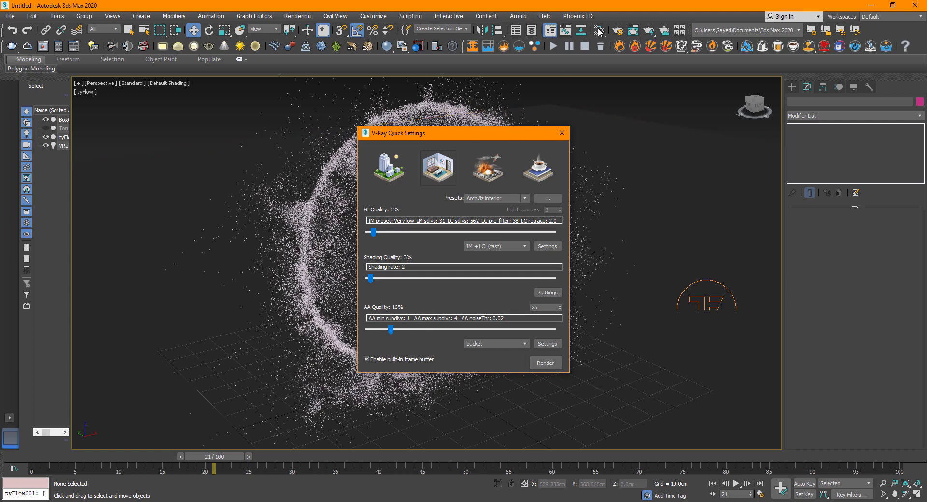
# Step: Set the output size to HDTV (video) at 1280x720, render the current frame, and inspect the result up close
pyautogui.click(613, 32)
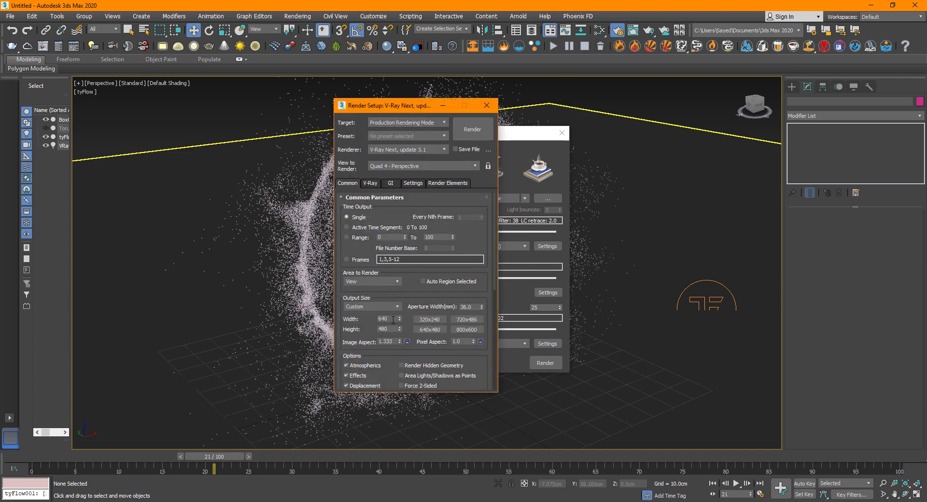
pyautogui.click(372, 307)
pyautogui.click(362, 428)
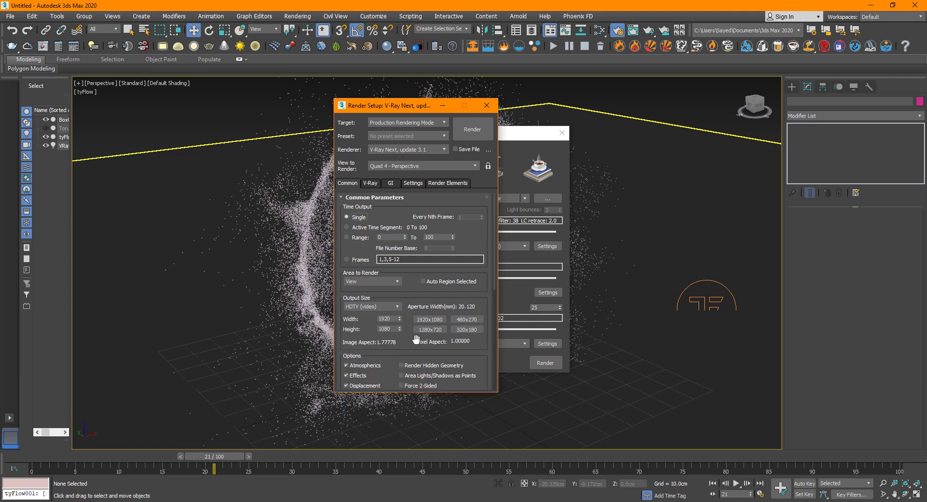
pyautogui.click(477, 136)
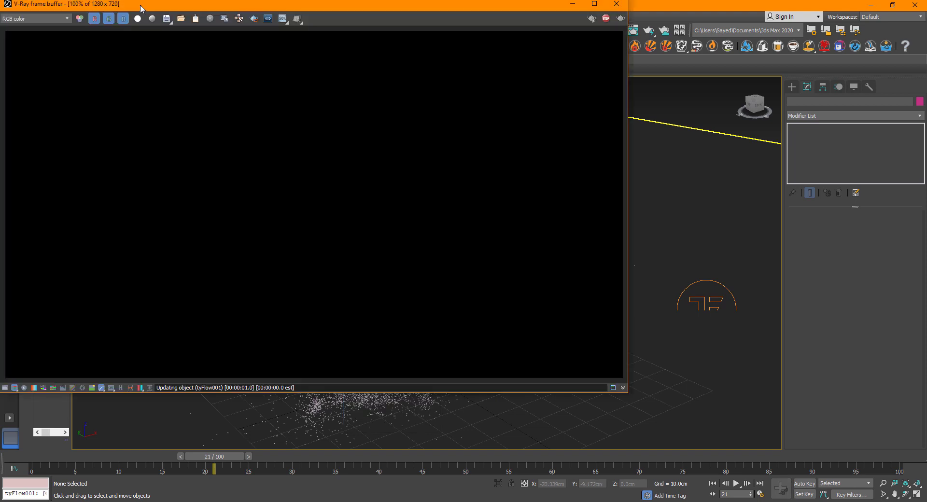
pyautogui.moveTo(140, 11); pyautogui.dragTo(323, 82)
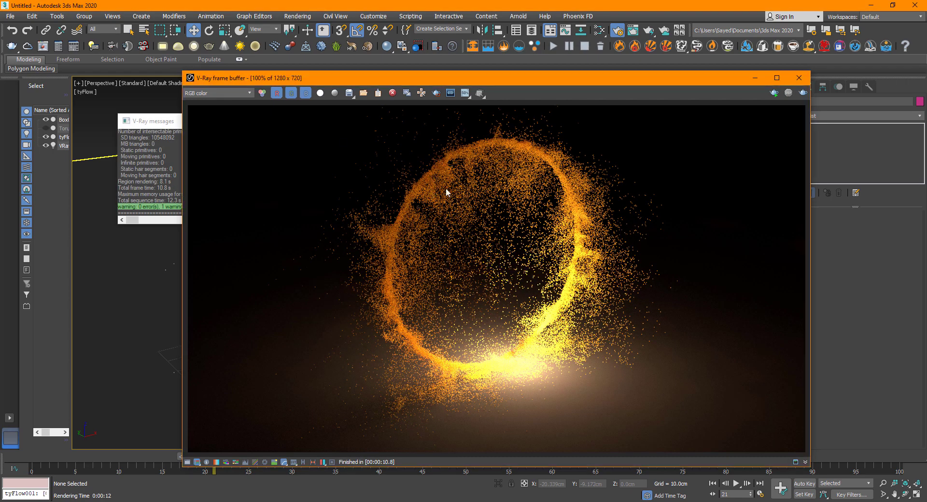
pyautogui.scroll(3, 449, 173)
pyautogui.scroll(-3, 483, 218)
# Step: Enable exposure correction on the rendered image with exposure 0.30, highlight burn 0.63 and contrast 0.40, and close the frame buffer
pyautogui.click(188, 462)
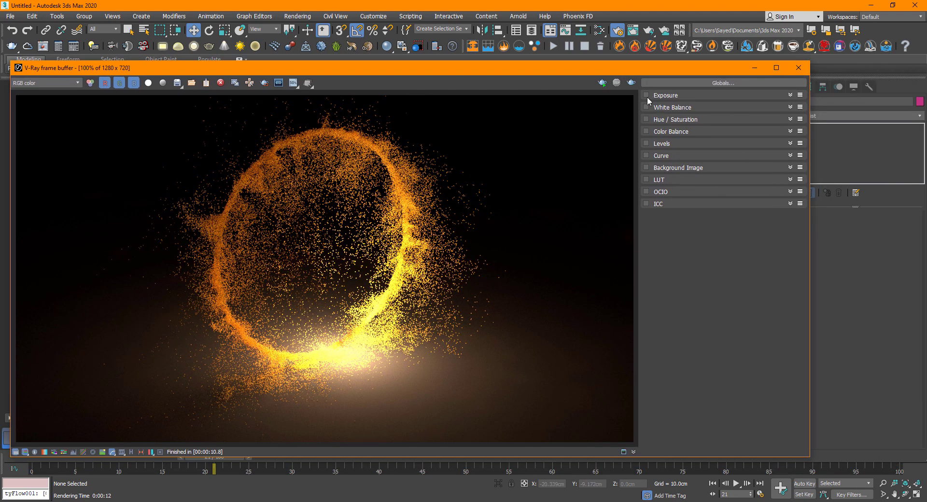
pyautogui.click(645, 96)
pyautogui.click(672, 99)
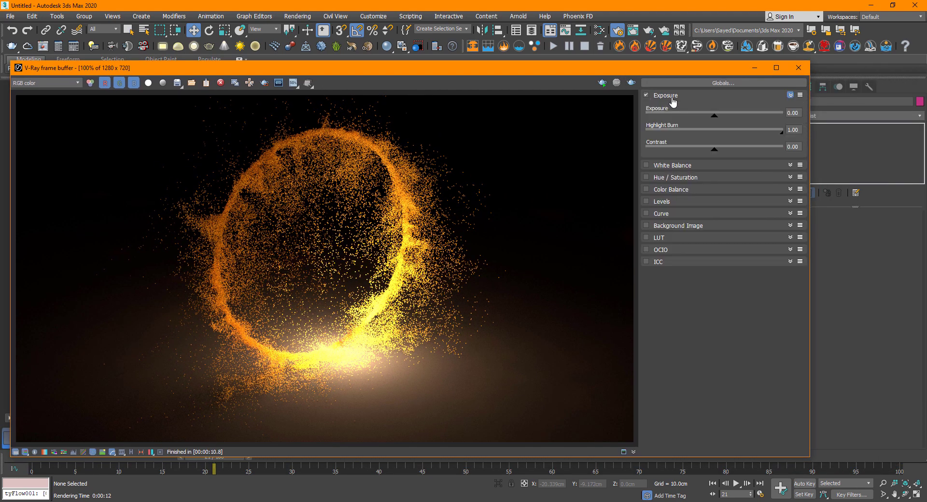
pyautogui.moveTo(717, 118); pyautogui.dragTo(734, 118)
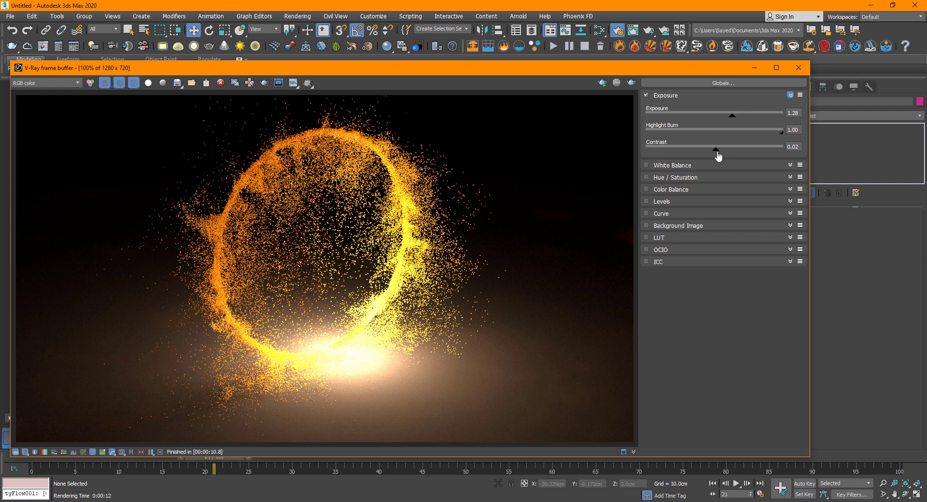
pyautogui.moveTo(717, 154); pyautogui.dragTo(736, 160)
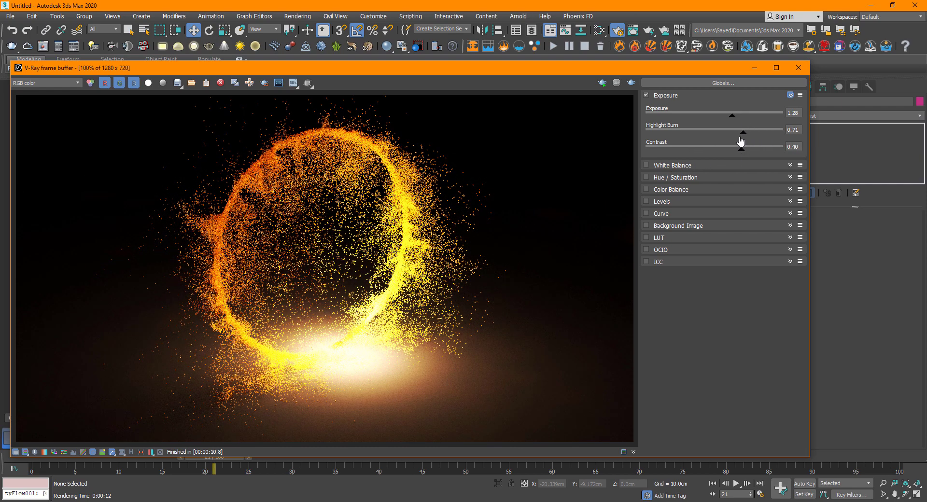
pyautogui.moveTo(740, 139)
pyautogui.mouseDown()
pyautogui.moveTo(722, 141)
pyautogui.moveTo(748, 123)
pyautogui.moveTo(755, 128)
pyautogui.moveTo(723, 132)
pyautogui.moveTo(718, 138)
pyautogui.moveTo(732, 133)
pyautogui.moveTo(719, 141)
pyautogui.mouseUp()
pyautogui.moveTo(228, 70); pyautogui.dragTo(275, 72)
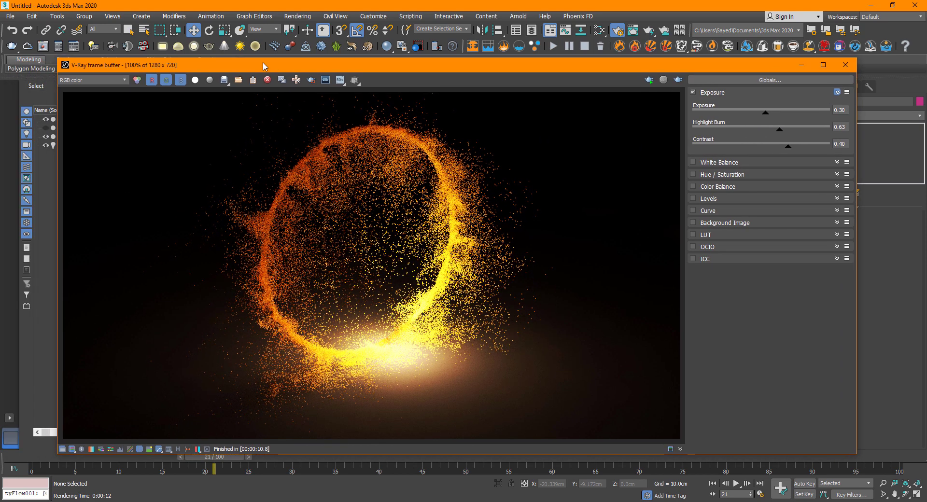
pyautogui.click(844, 65)
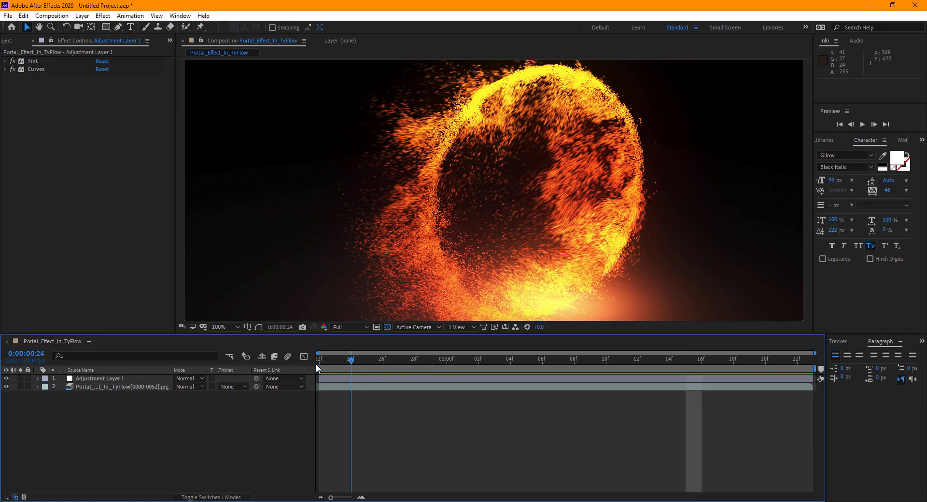
# Step: In After Effects, create a new composition from the Portal_Effect_In_TyFlow[0000-0052].jpg image sequence
pyautogui.press('space')
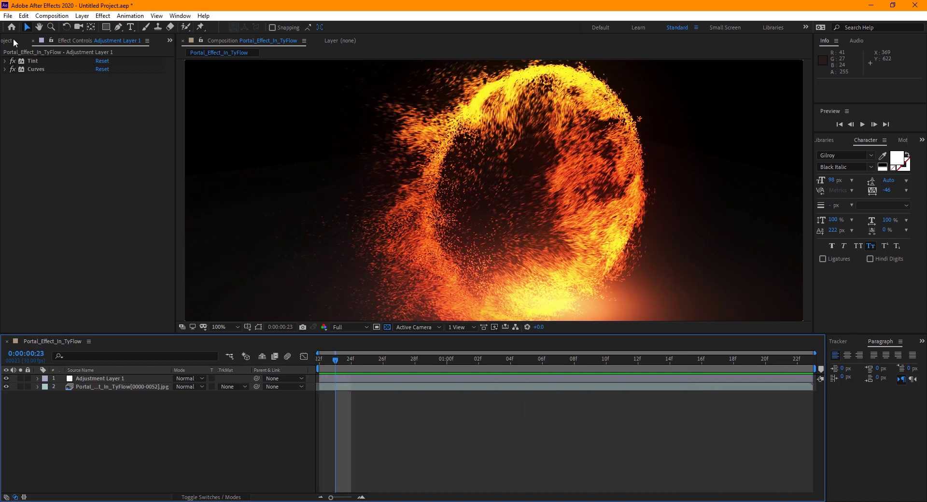
pyautogui.click(7, 41)
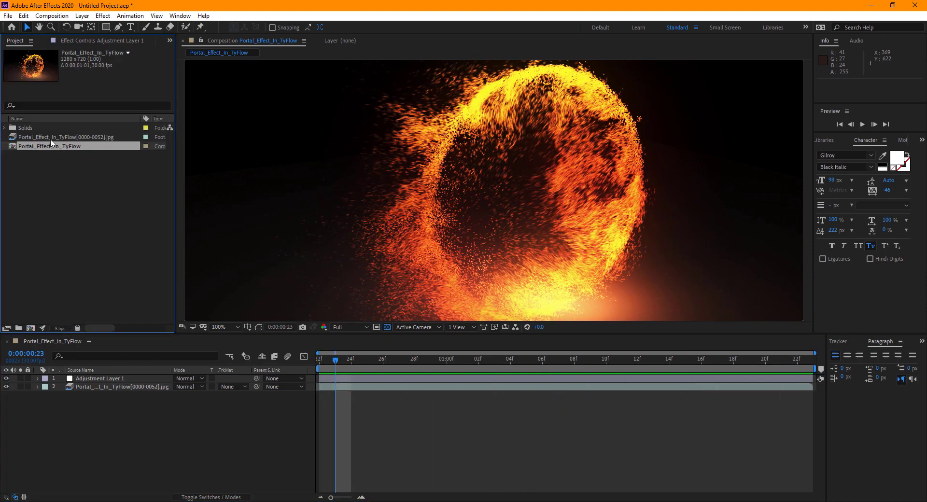
pyautogui.moveTo(50, 139); pyautogui.dragTo(32, 326)
pyautogui.moveTo(66, 140); pyautogui.dragTo(30, 327)
# Step: Start the work area at 0:00:00:22, trim the composition to the work area, and preview the animation
pyautogui.moveTo(498, 365); pyautogui.dragTo(525, 373)
pyautogui.press('b')
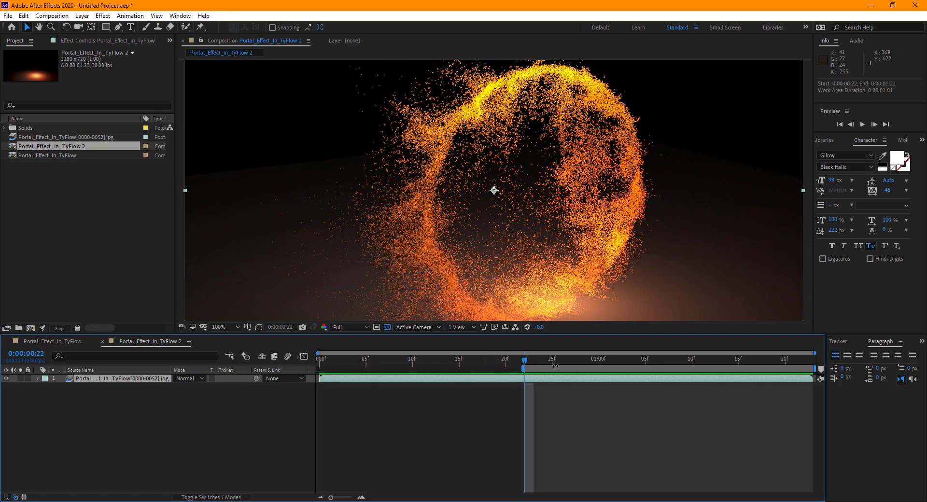
pyautogui.rightClick(564, 370)
pyautogui.click(599, 399)
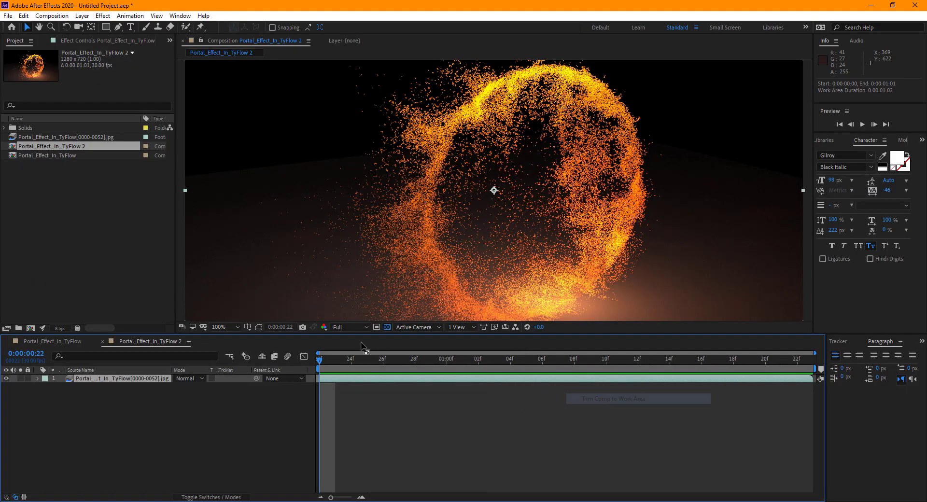
pyautogui.press('space')
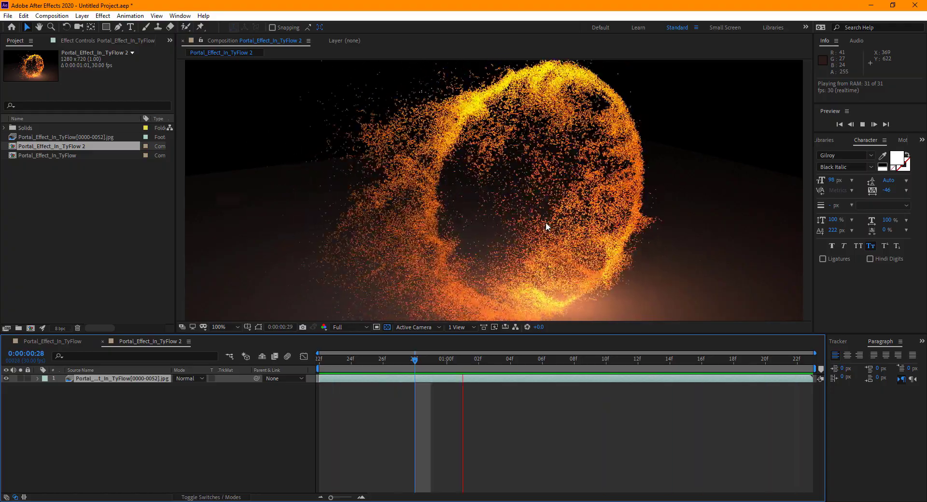
pyautogui.click(382, 191)
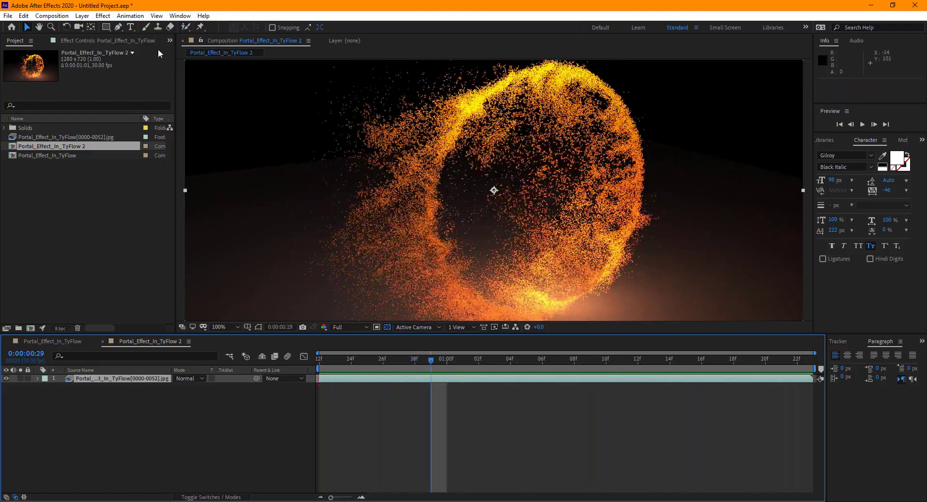
# Step: Apply the RSMB Pro motion blur effect to the portal image sequence layer and preview the animation
pyautogui.click(103, 16)
pyautogui.moveTo(160, 232)
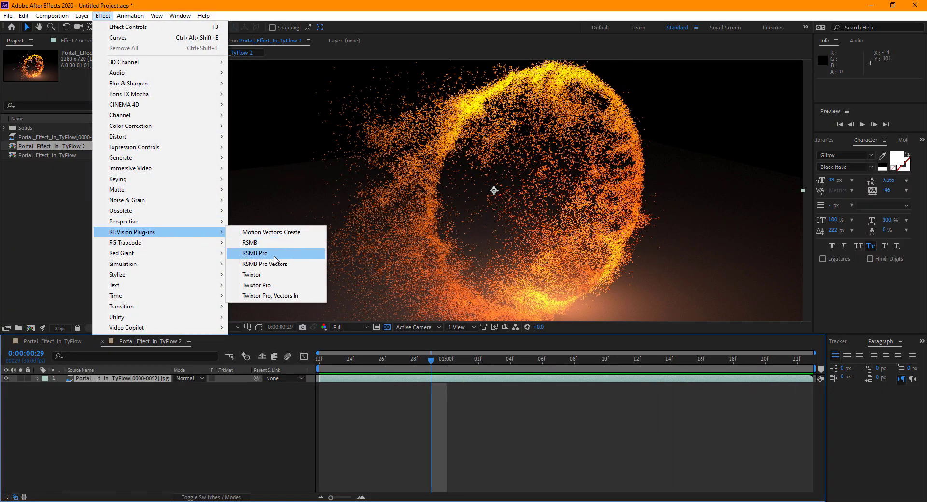
pyautogui.click(259, 254)
pyautogui.press('space')
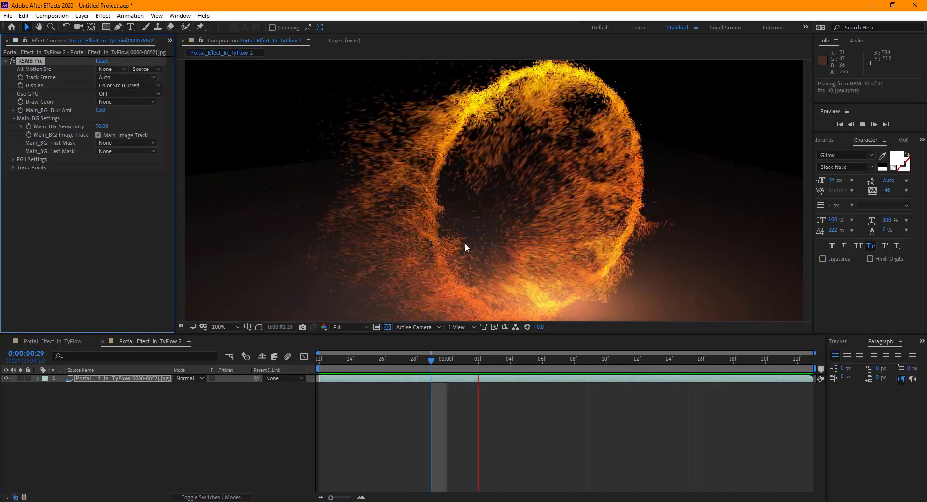
# Step: Play back the motion-blurred Portal_Effect_In_TyFlow 2 composition, stop the preview, and select the image sequence layer
pyautogui.scroll(-1, 473, 172)
pyautogui.scroll(1, 472, 178)
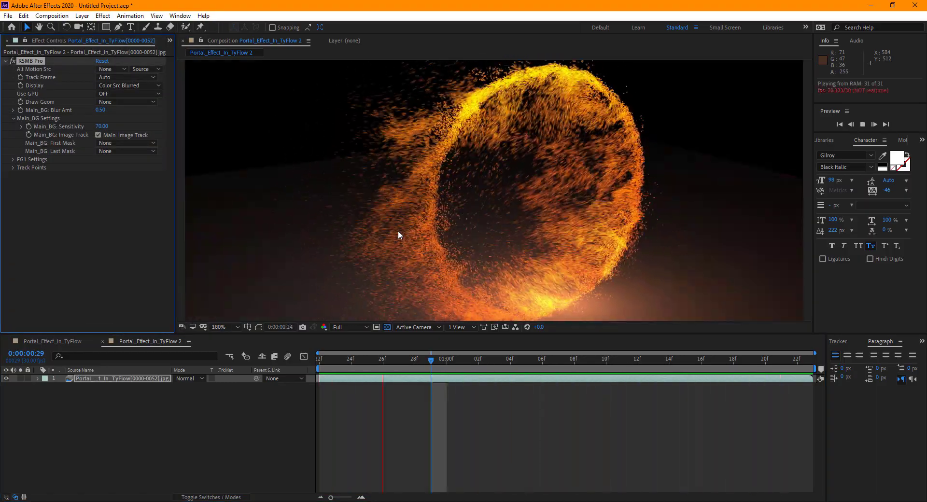
pyautogui.press('space')
pyautogui.press('space')
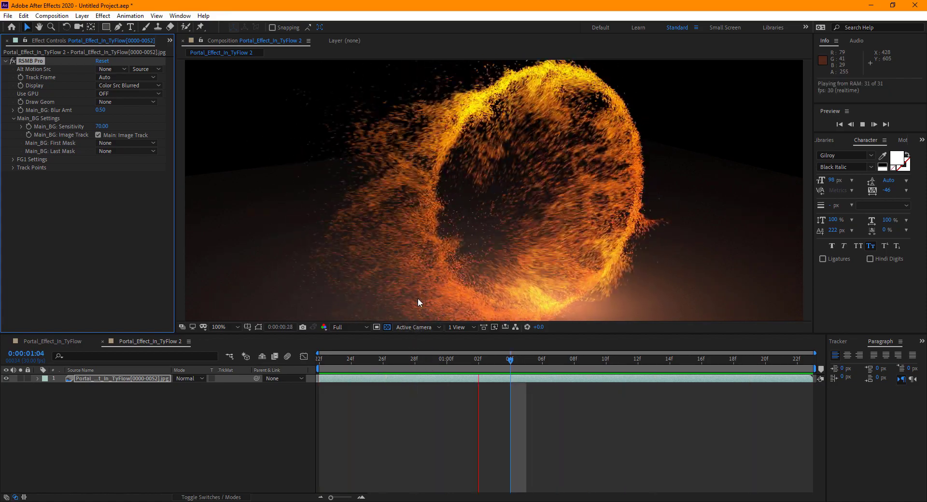
pyautogui.press('space')
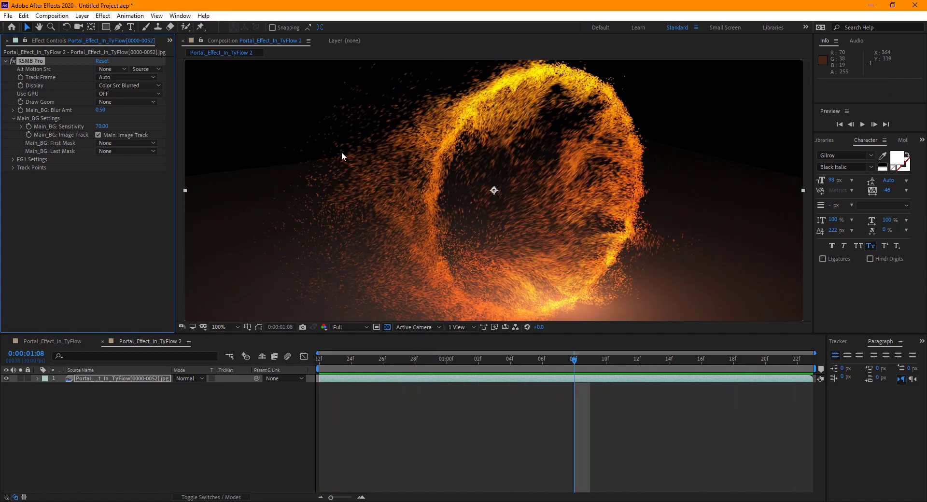
pyautogui.click(114, 457)
pyautogui.click(116, 379)
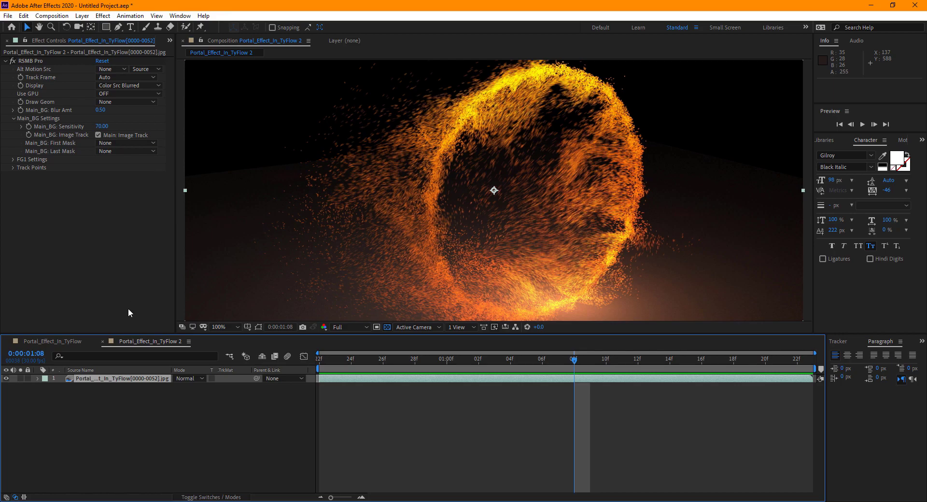
# Step: Open the graded Portal_Effect_In_TyFlow composition containing the adjustment layer and preview its animation
pyautogui.click(73, 341)
pyautogui.press('space')
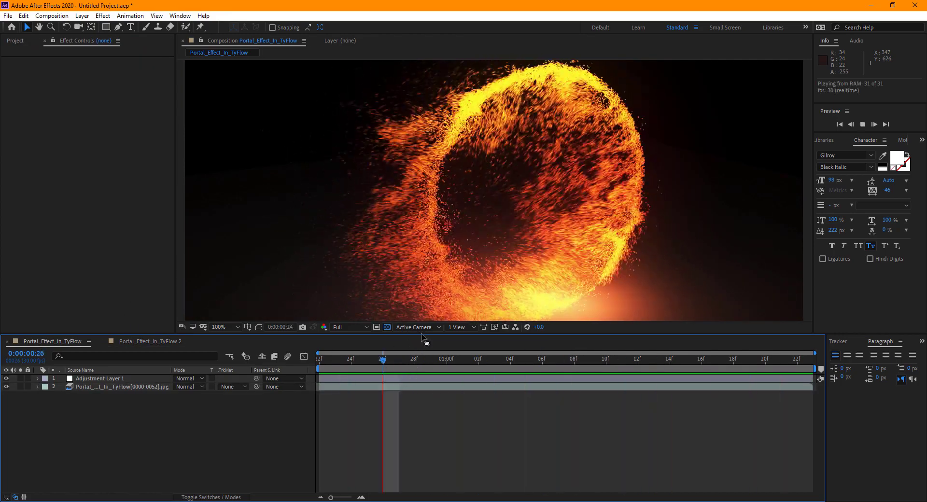
pyautogui.press('space')
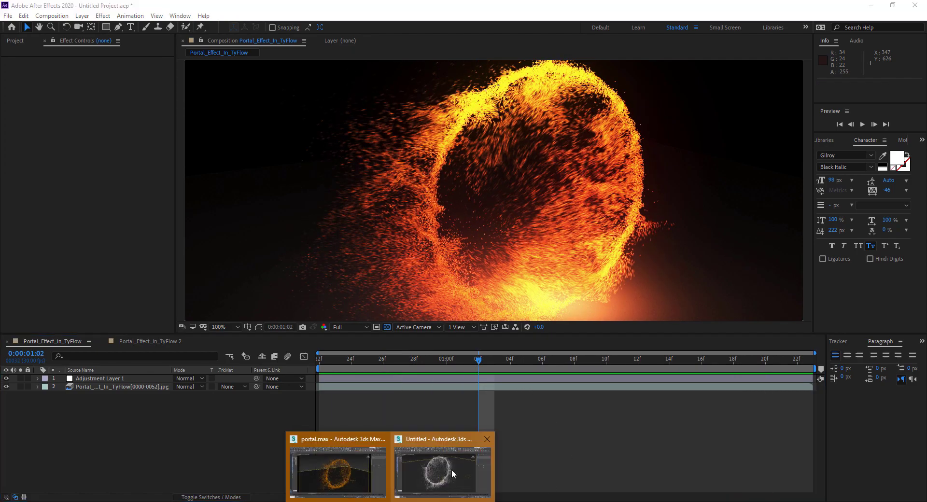
# Step: Switch to the untitled 3ds Max scene, review the portal's tyFlow event graph, and close the open render settings windows
pyautogui.click(452, 468)
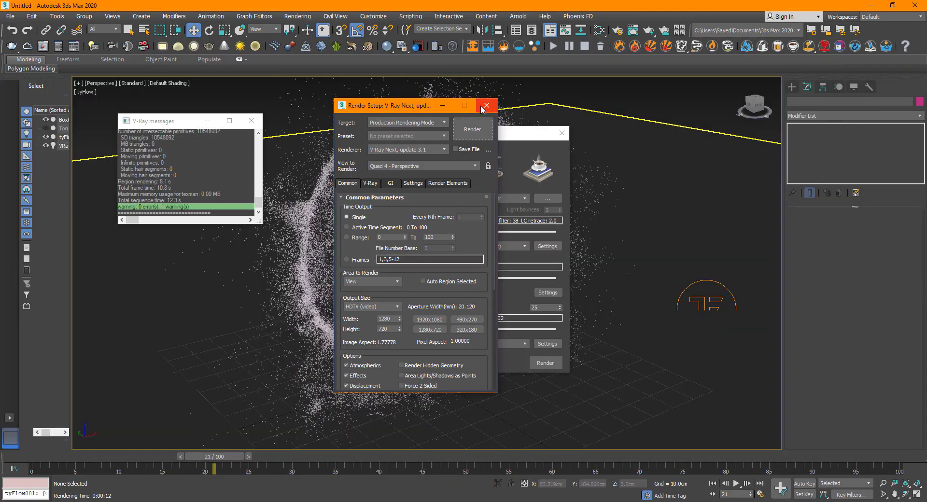
pyautogui.click(486, 105)
pyautogui.click(696, 301)
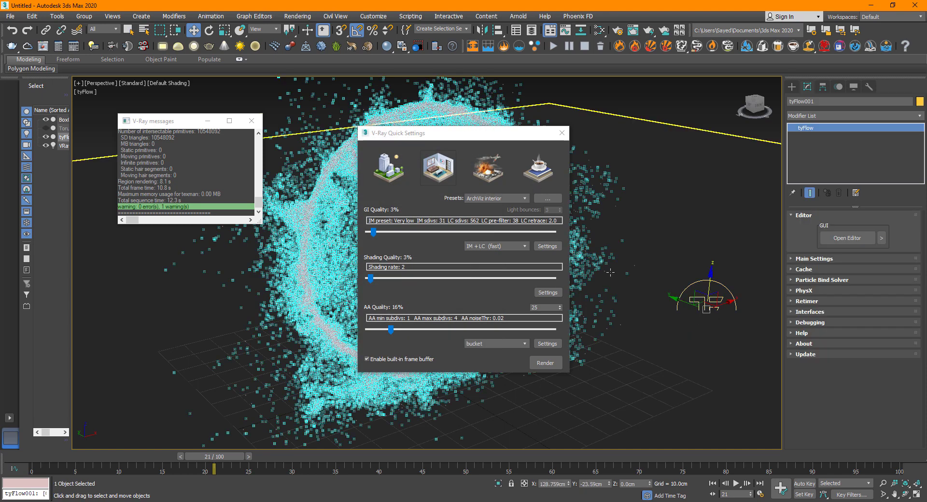
pyautogui.click(840, 239)
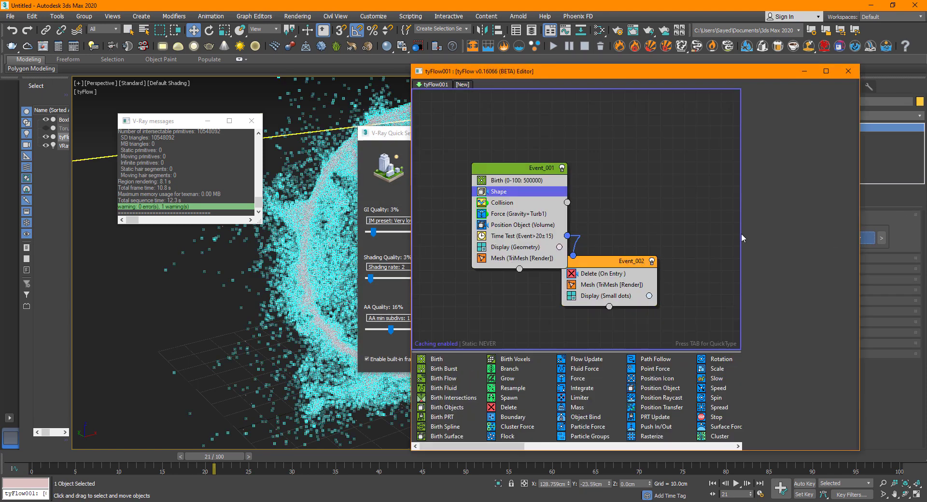
pyautogui.click(607, 264)
pyautogui.click(848, 71)
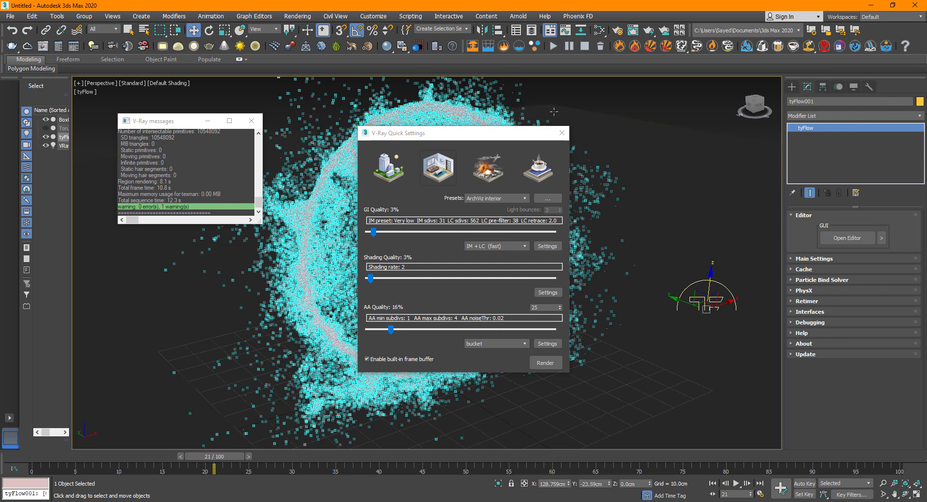
pyautogui.click(561, 133)
pyautogui.click(643, 102)
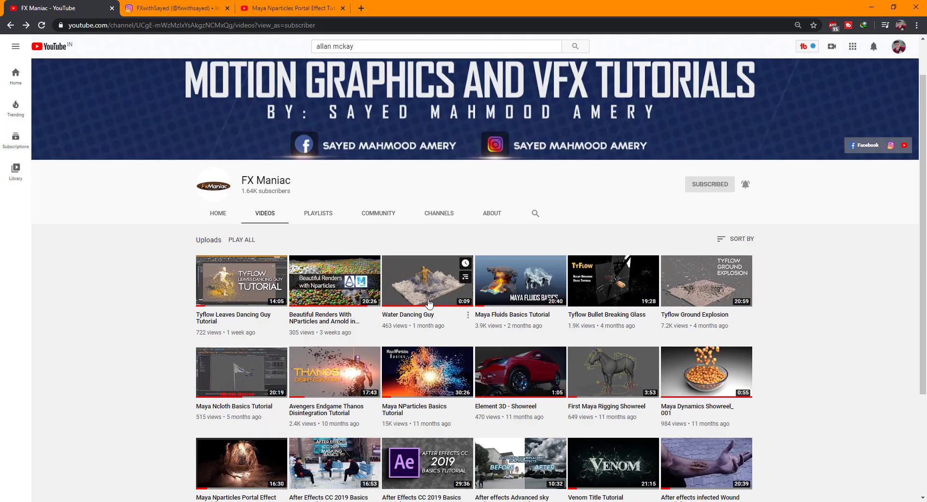
# Step: Switch to the browser and look through the uploaded videos on the FX Maniac YouTube channel
pyautogui.scroll(-3, 327, 240)
pyautogui.scroll(2, 327, 239)
pyautogui.click(161, 5)
pyautogui.click(30, 7)
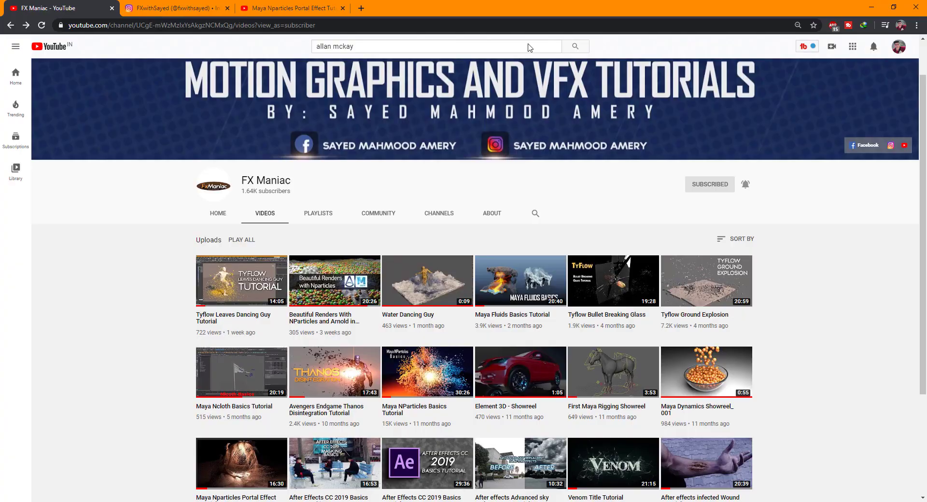
# Step: Open the Instagram profile linked from the channel banner, look through its posts, and return to the FX Maniac channel page
pyautogui.click(889, 148)
pyautogui.scroll(-5, 408, 256)
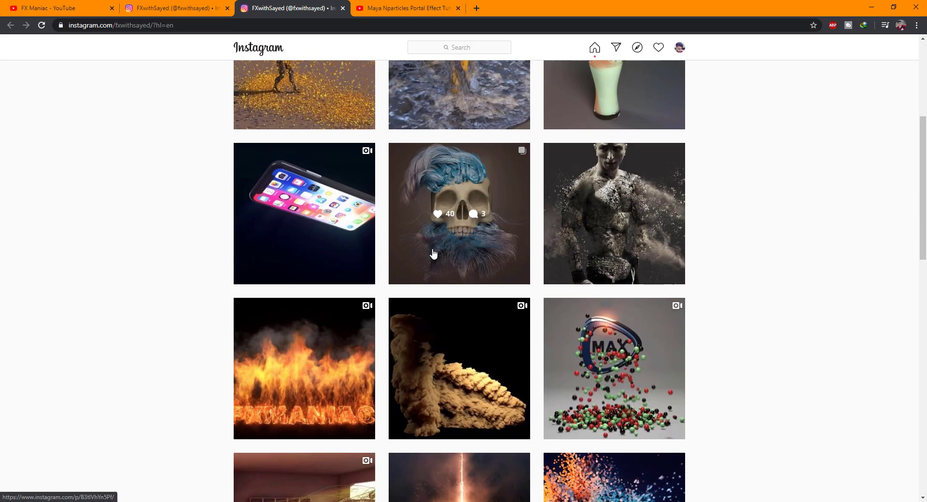
pyautogui.scroll(5, 481, 289)
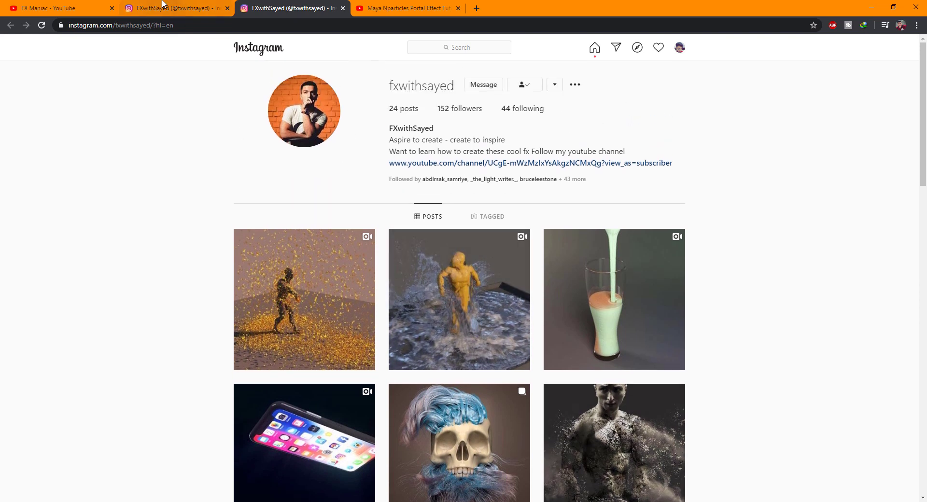
pyautogui.click(58, 7)
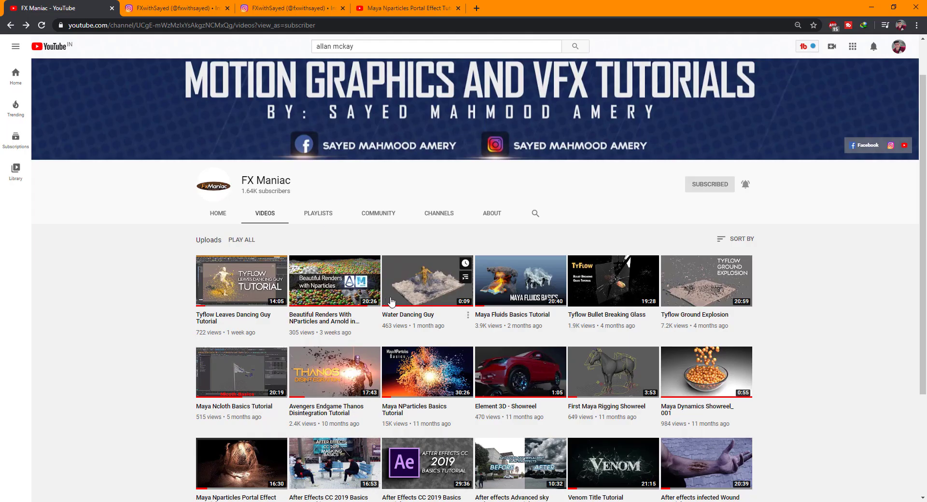